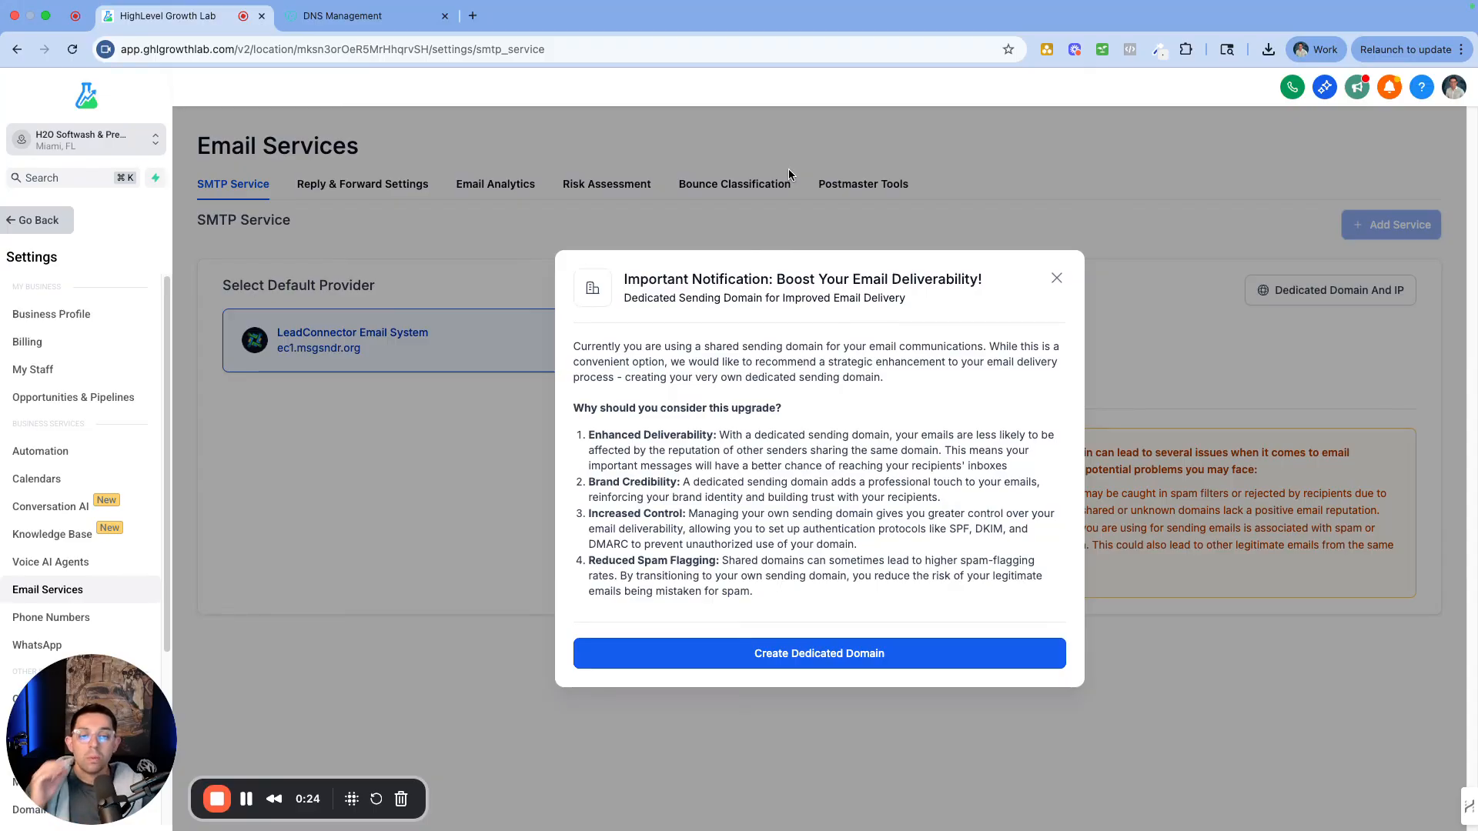
Dismiss the Important Notification about deliverability upgrades on the SMTP Service page
click(1056, 279)
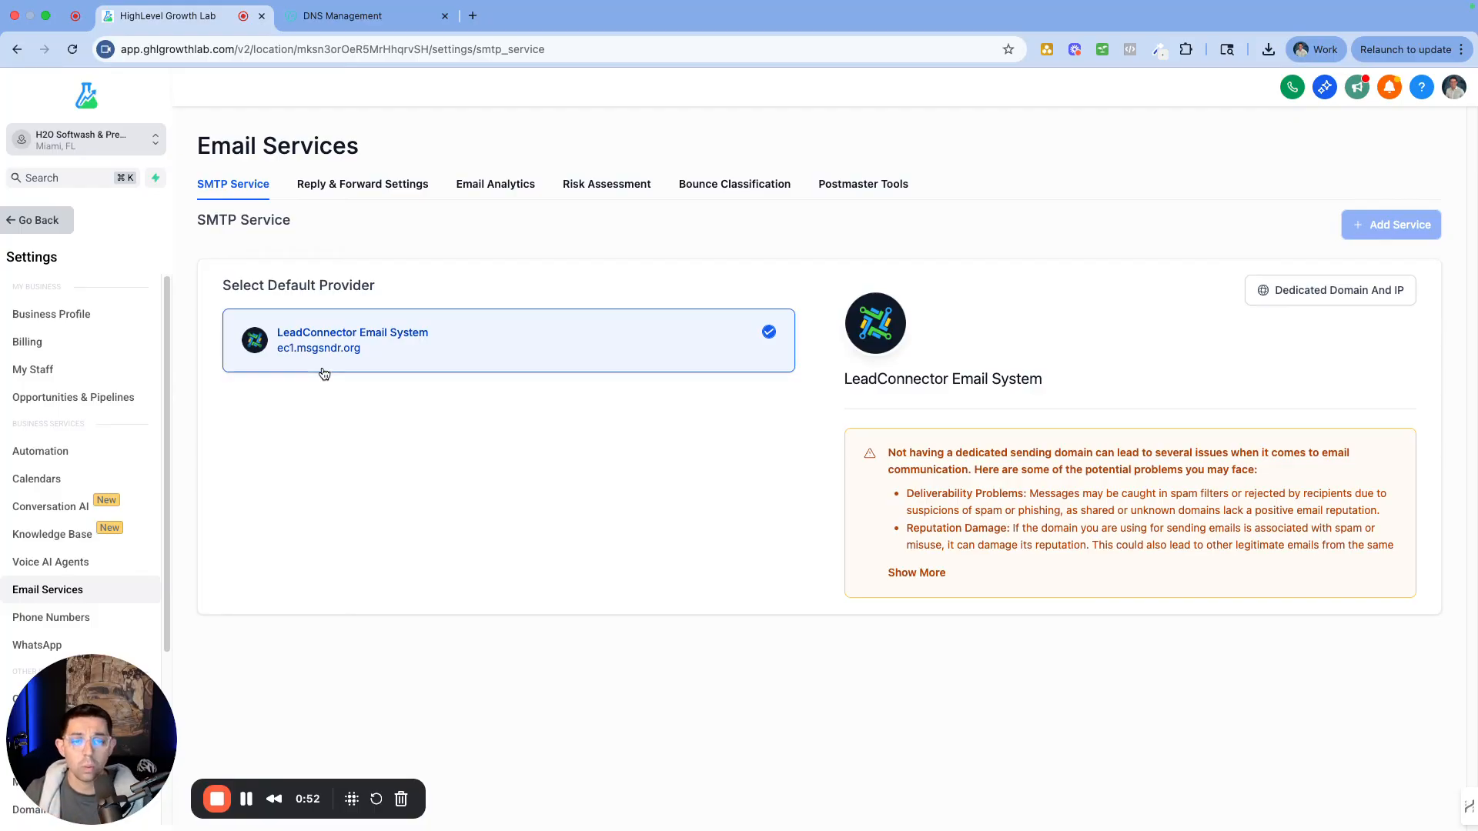
Return to Settings > Email Services and highlight the dedicated-domain benefits in the reappearing notice
click(1334, 299)
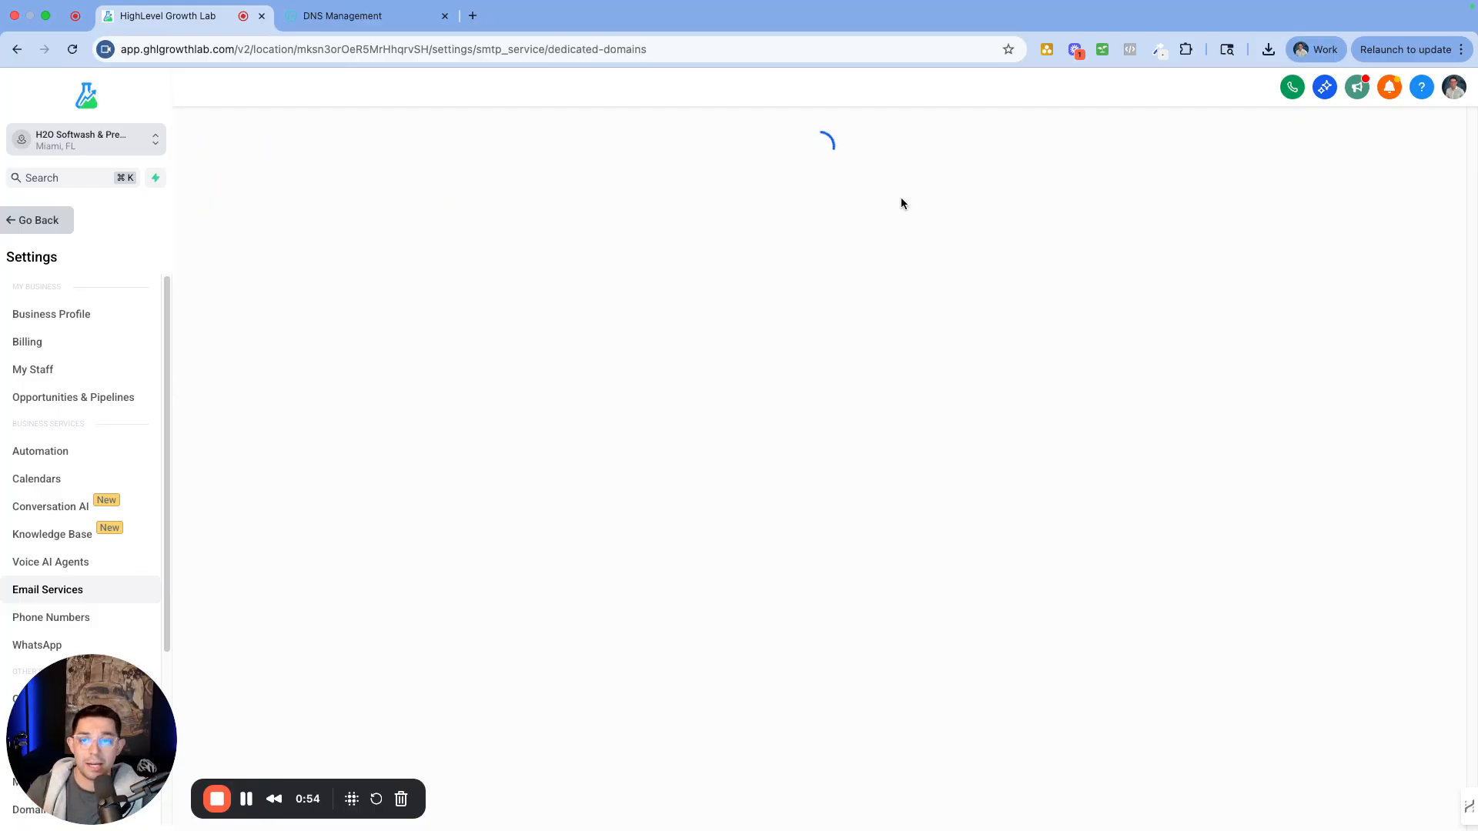
click(43, 221)
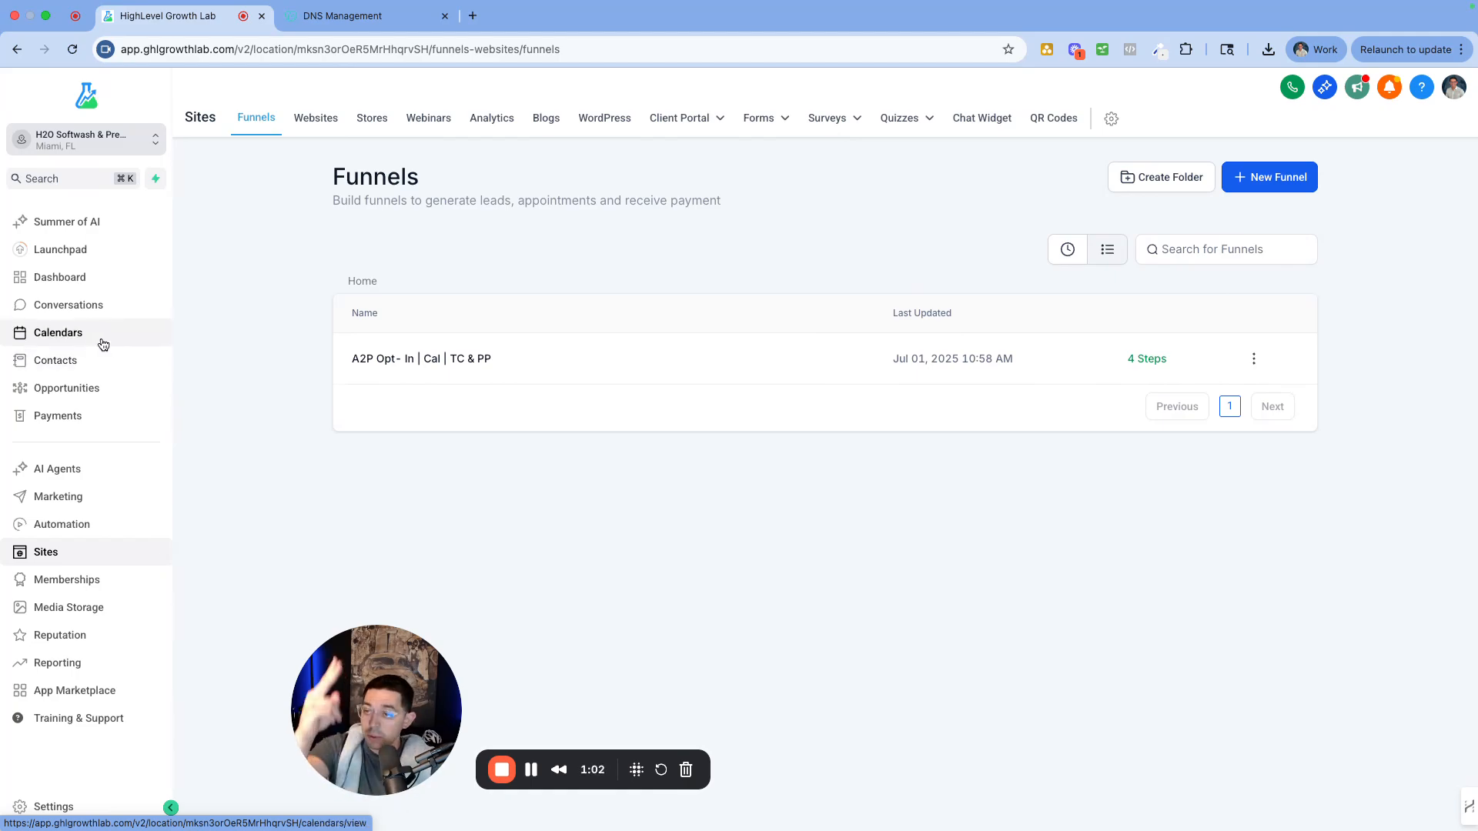
click(91, 807)
click(60, 595)
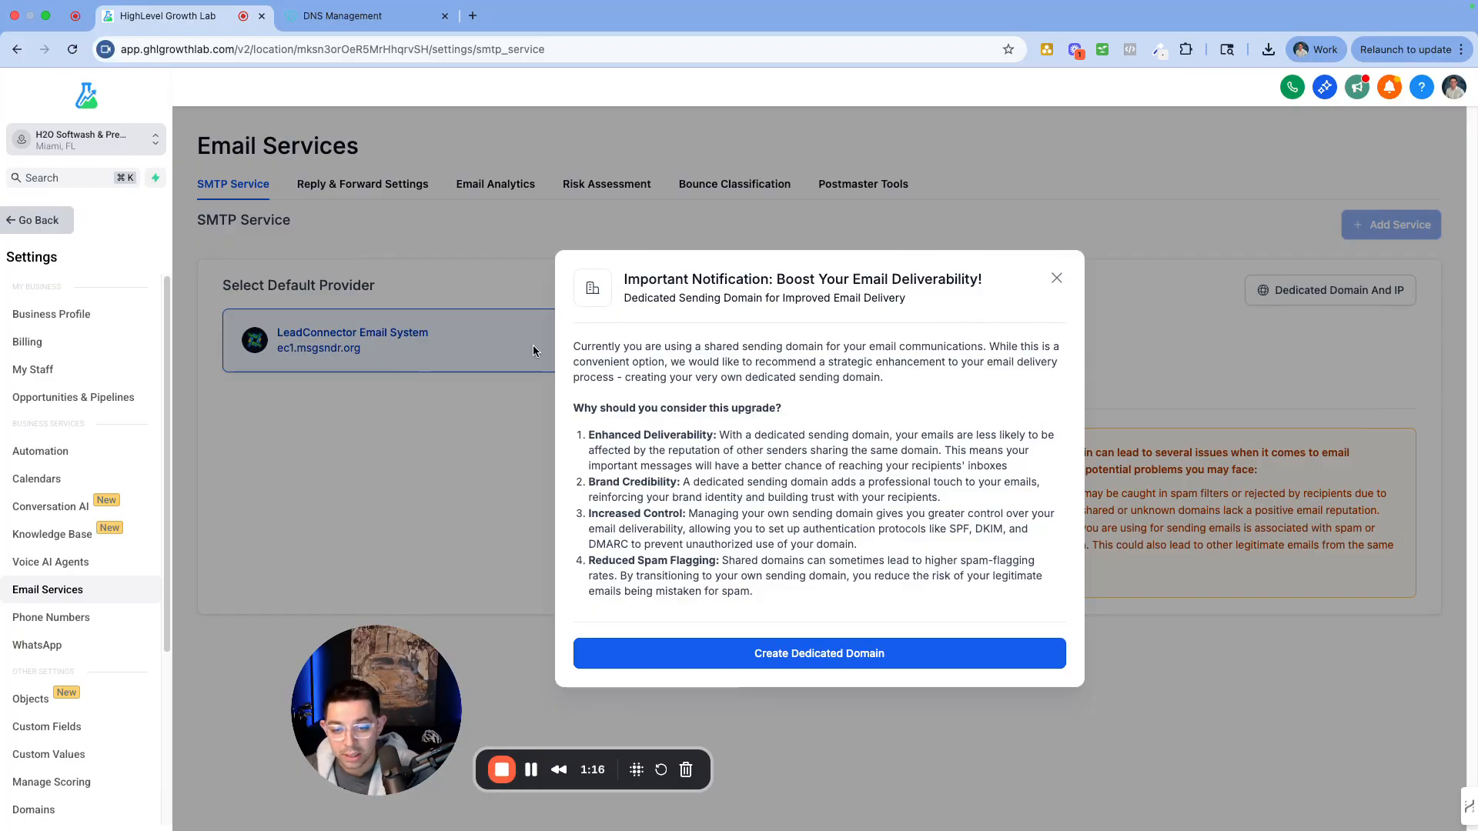
drag(566, 478, 839, 578)
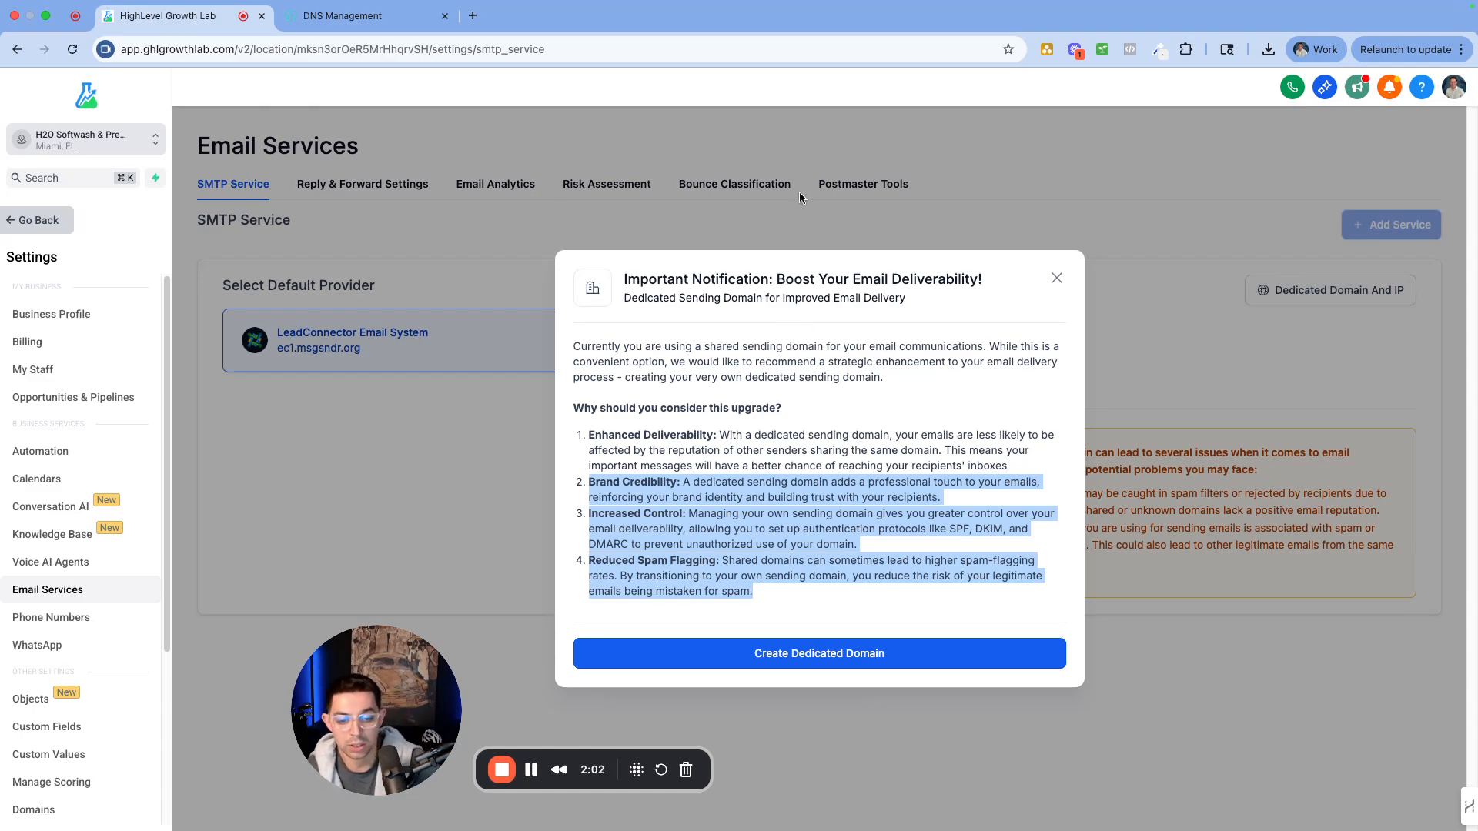
Start a dedicated sending domain and highlight the subdomain tip, e.g. mg.mydomain.com
click(827, 659)
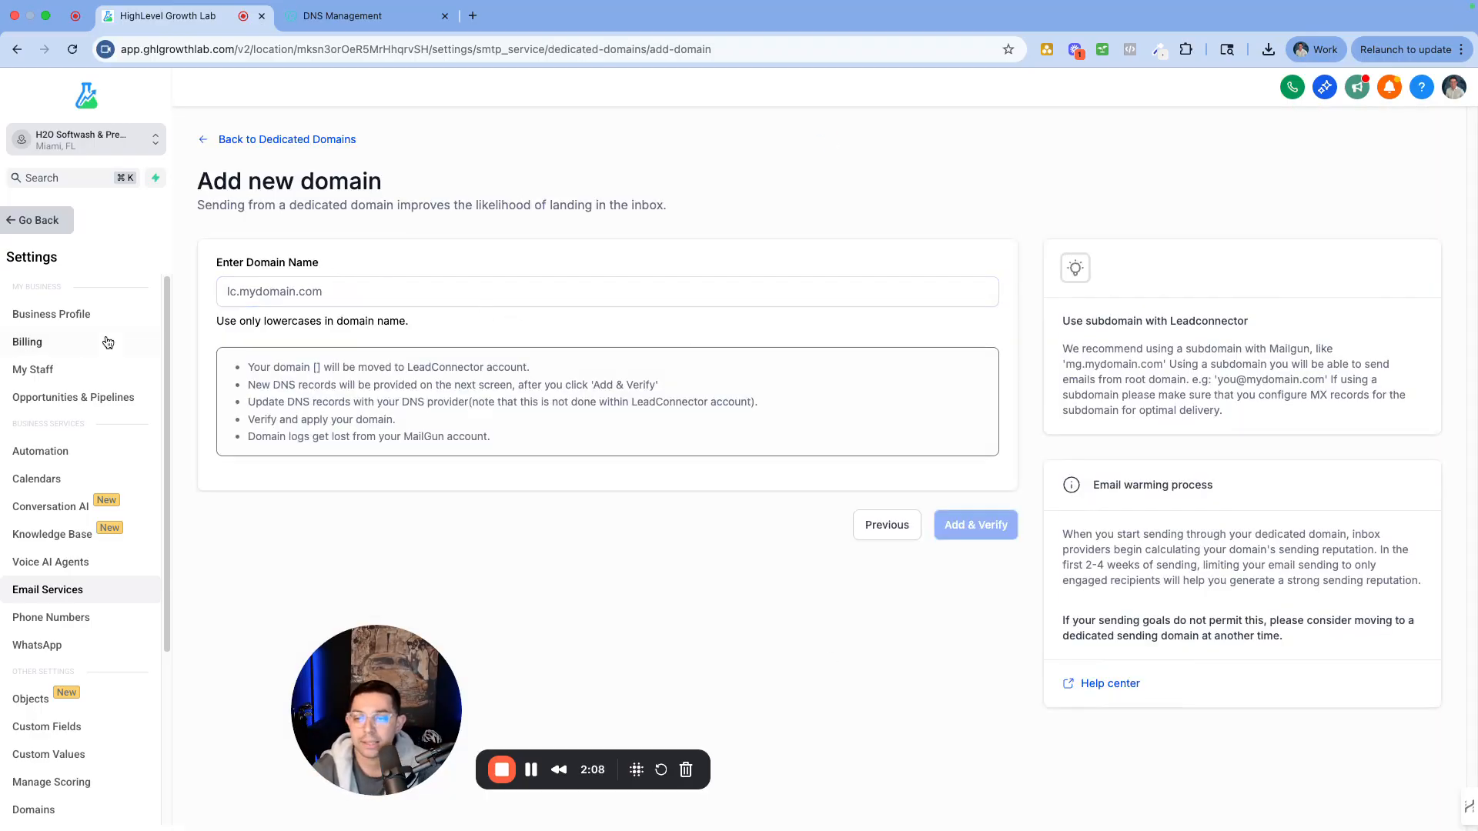
click(273, 301)
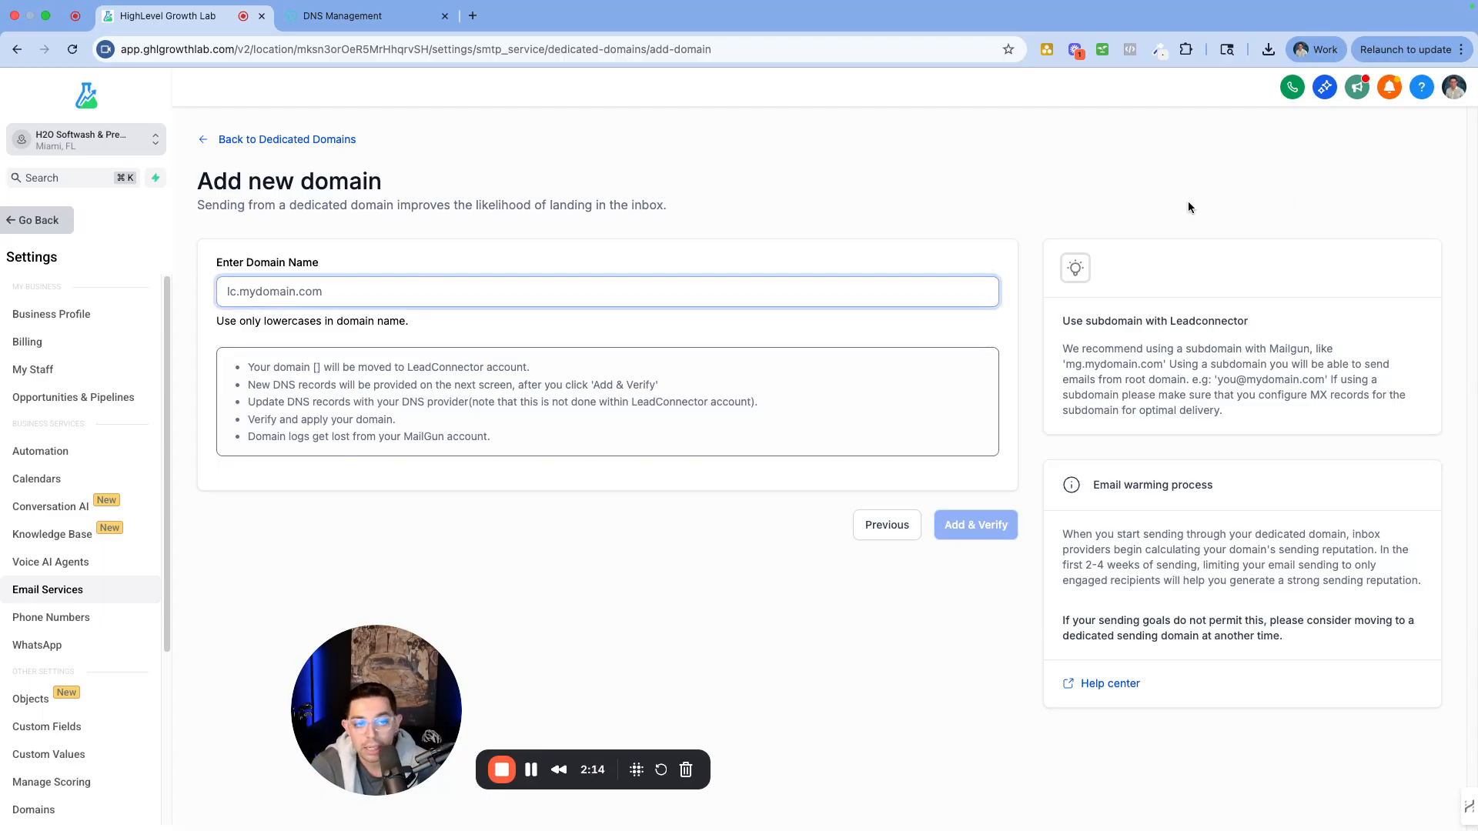
drag(1061, 319, 1240, 417)
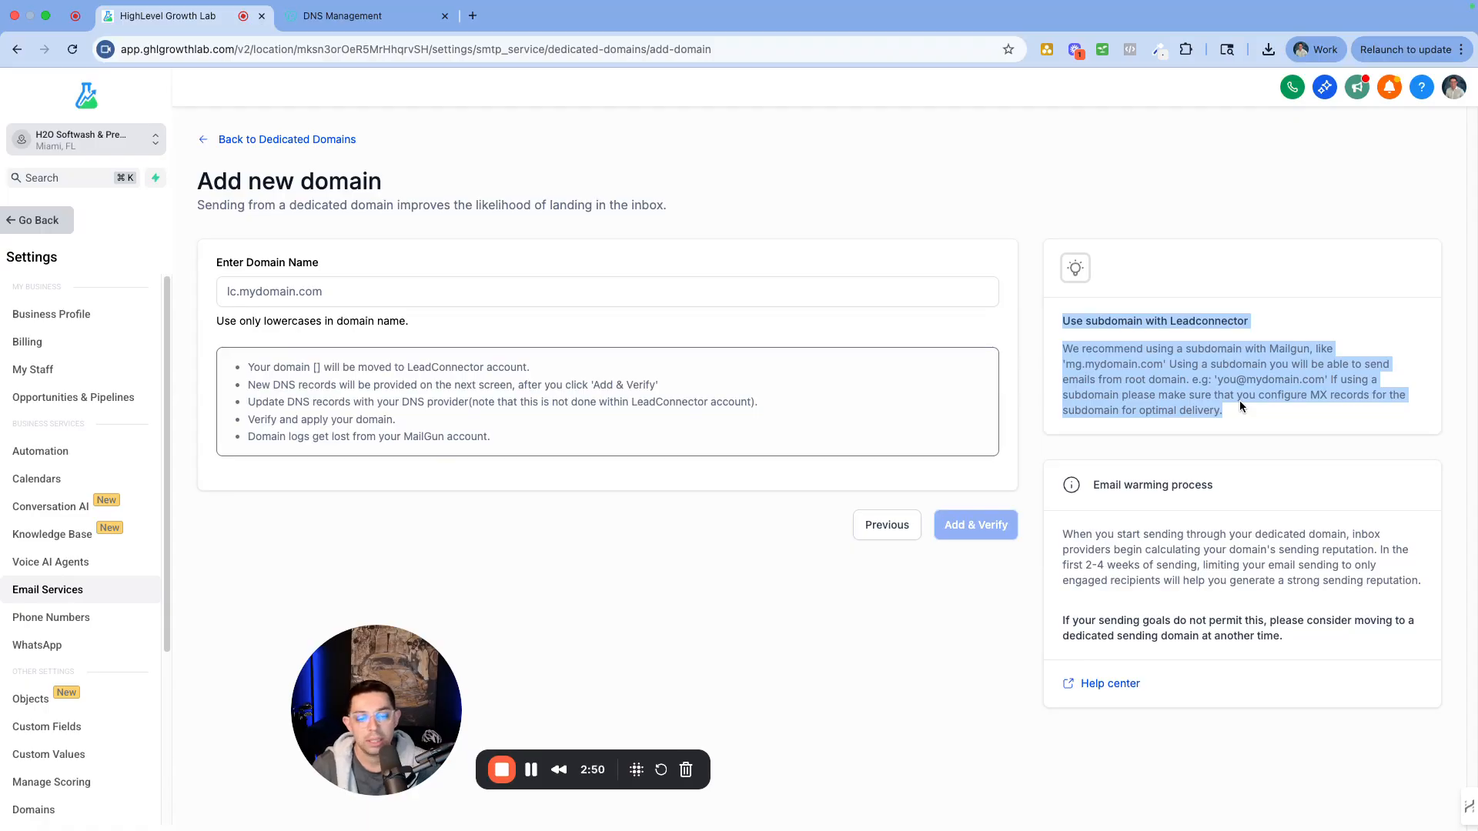
Enter lc. followed by the root domain h2osoftwash.com looked up in GoDaddy
click(316, 297)
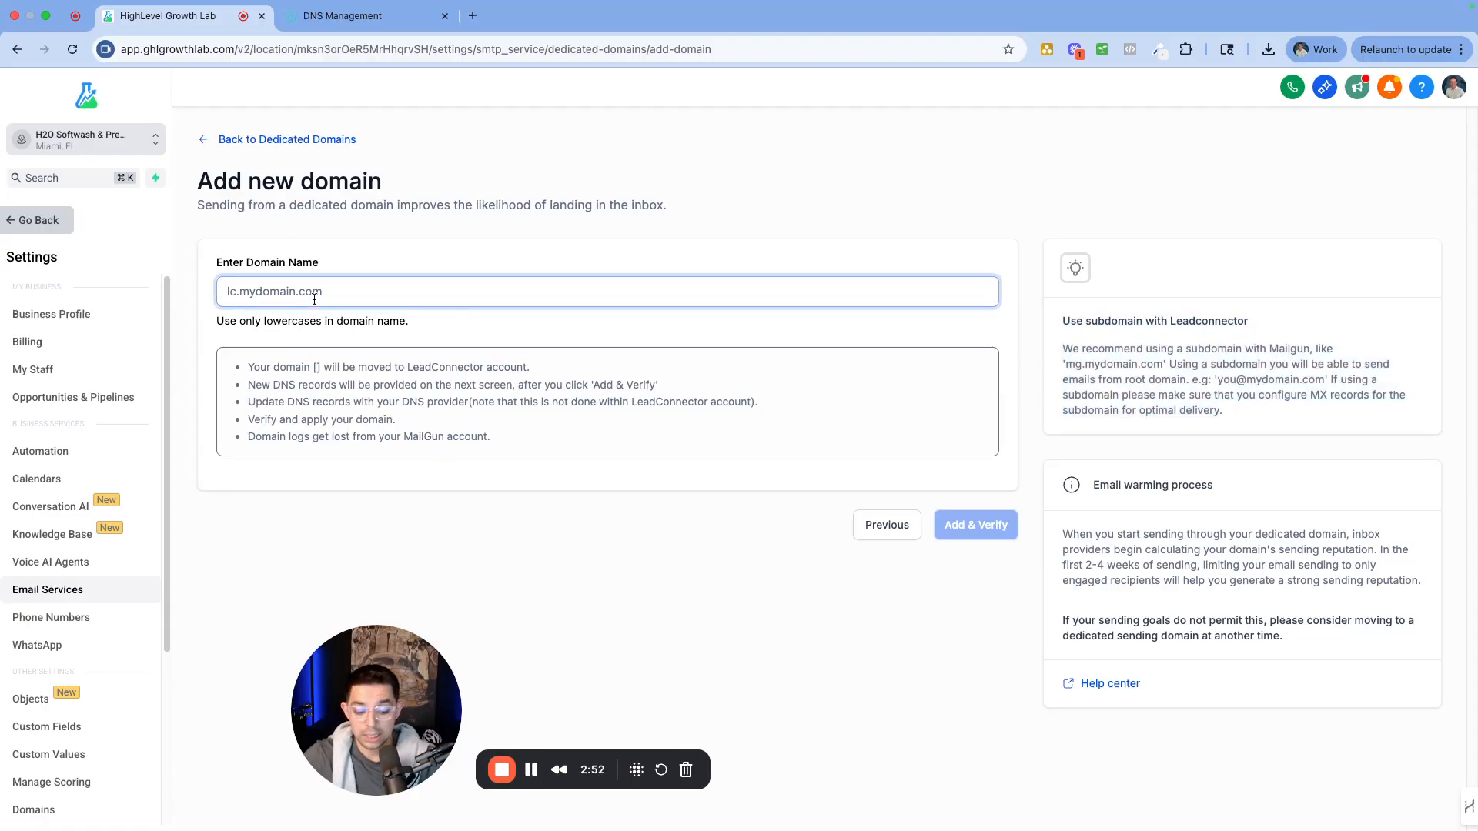
text(lc)
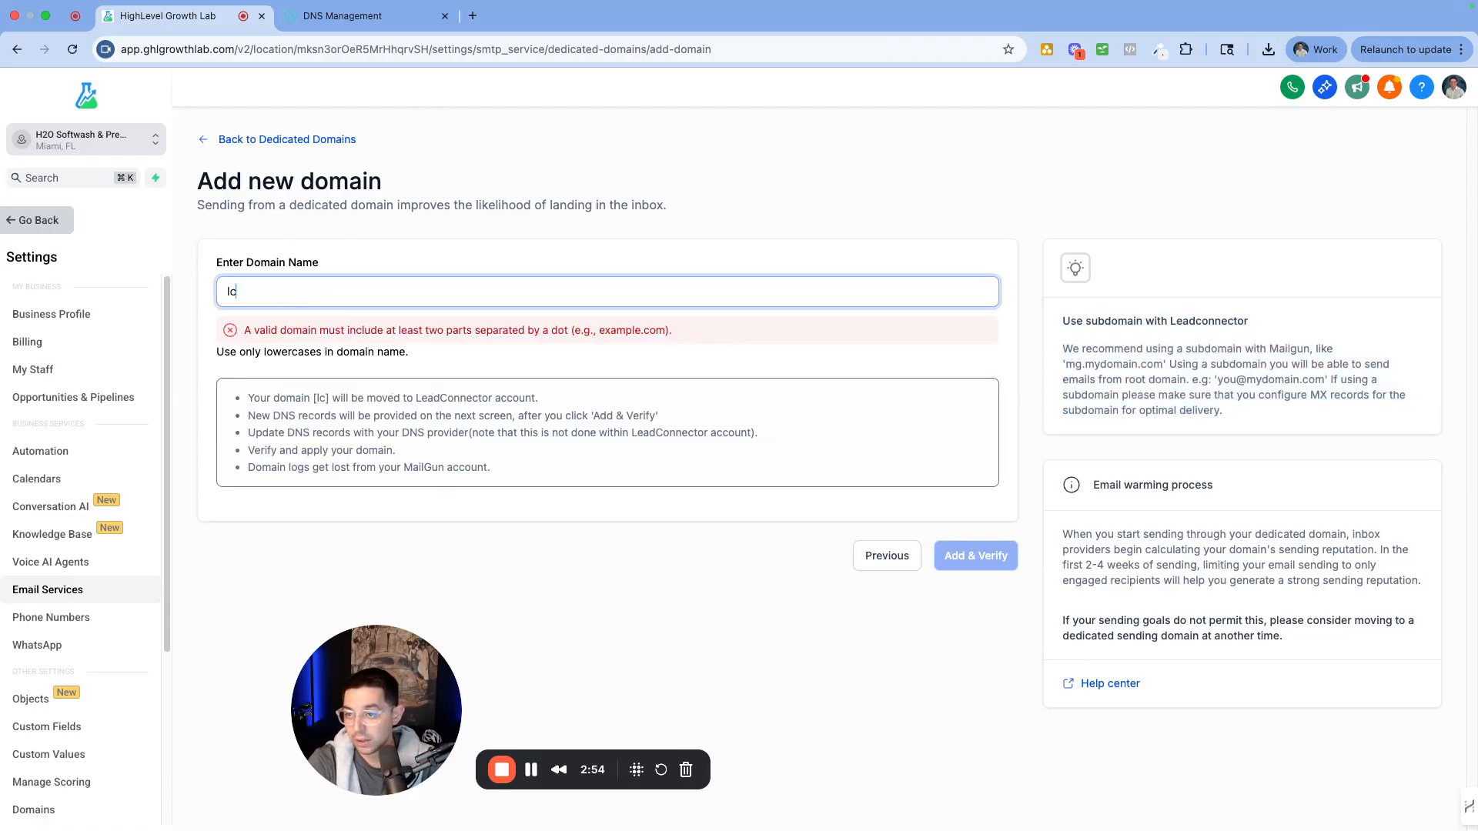
text(.)
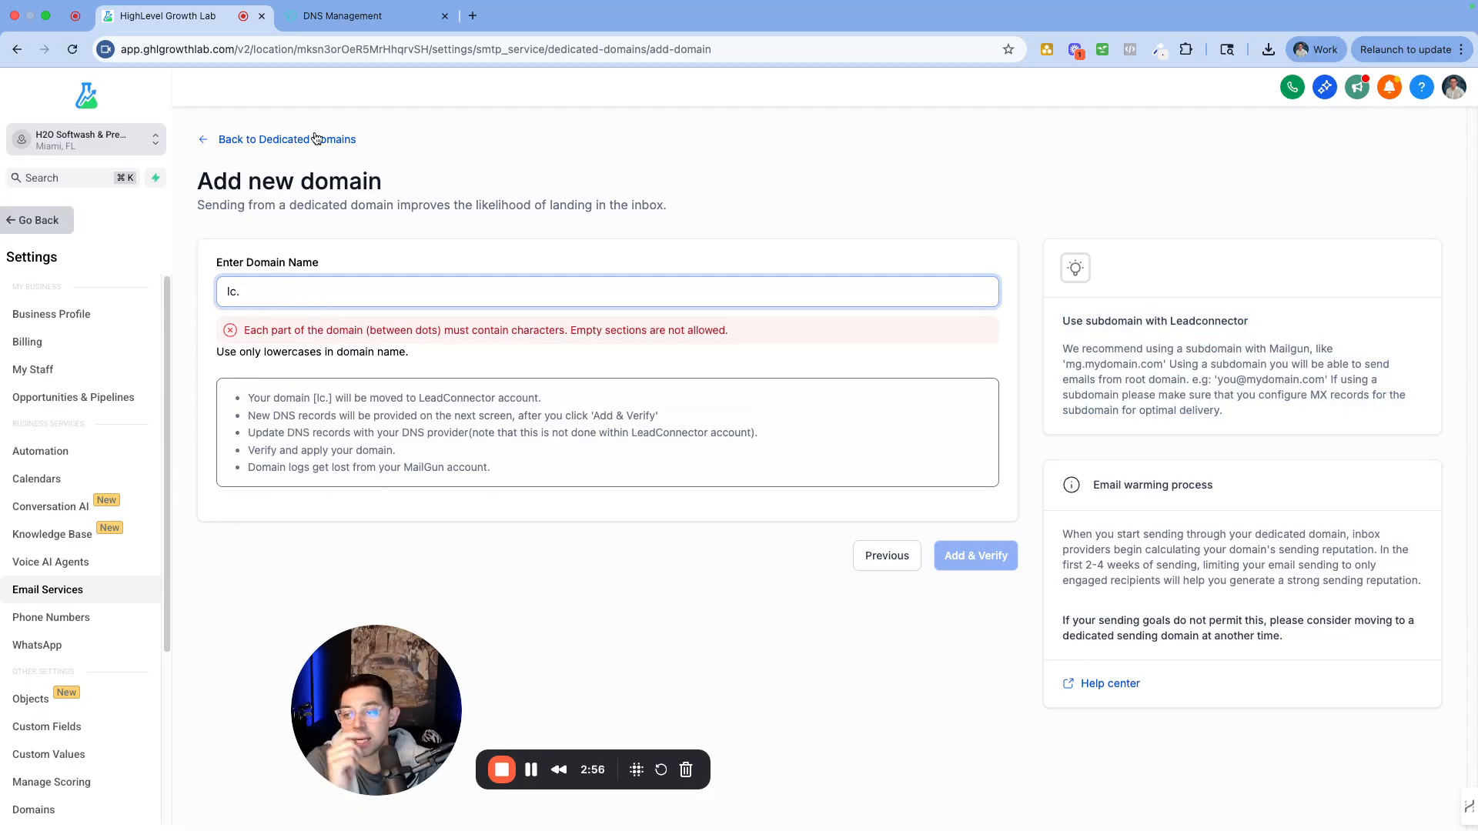
click(346, 17)
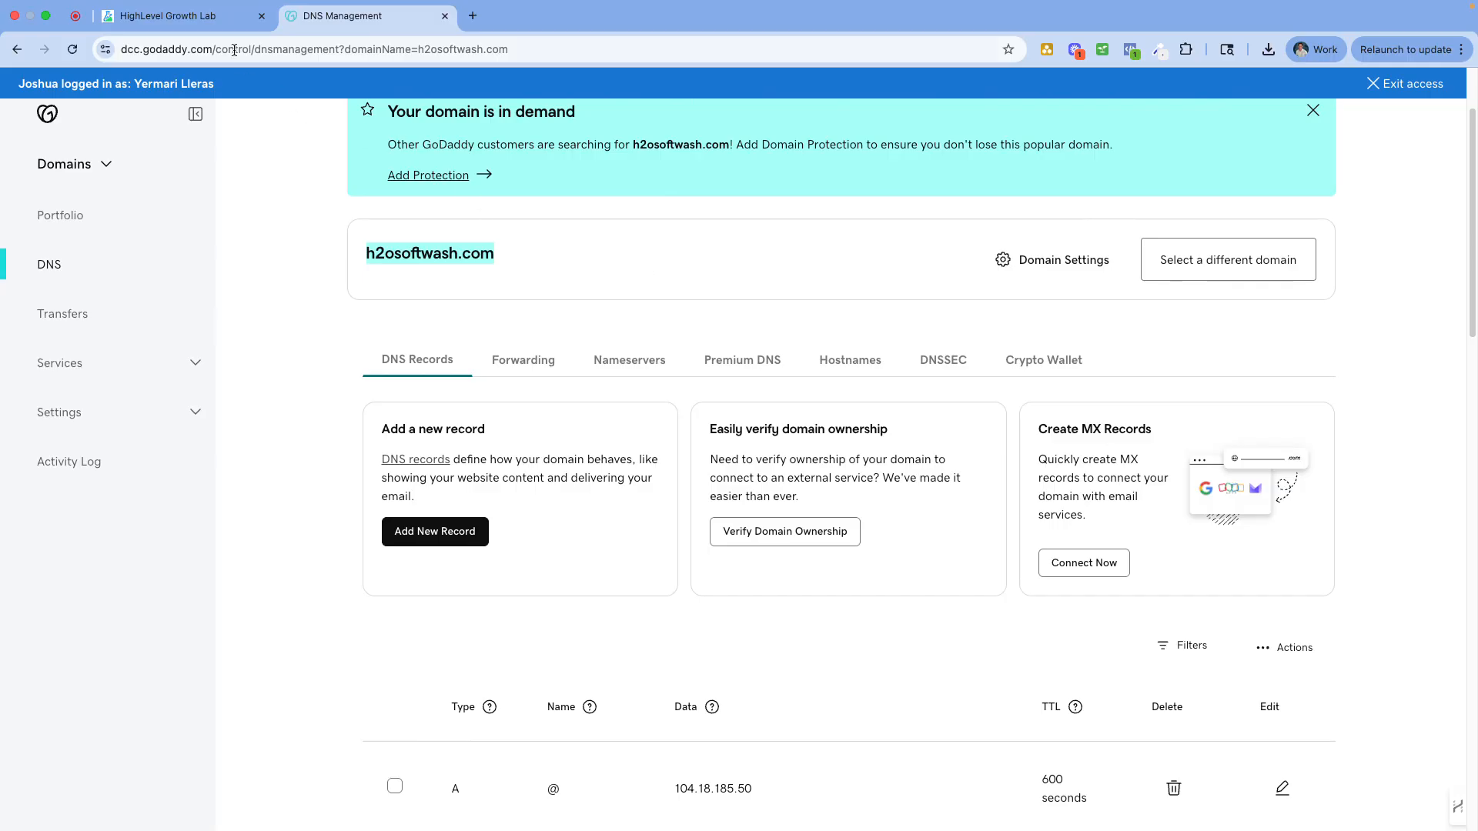
click(166, 16)
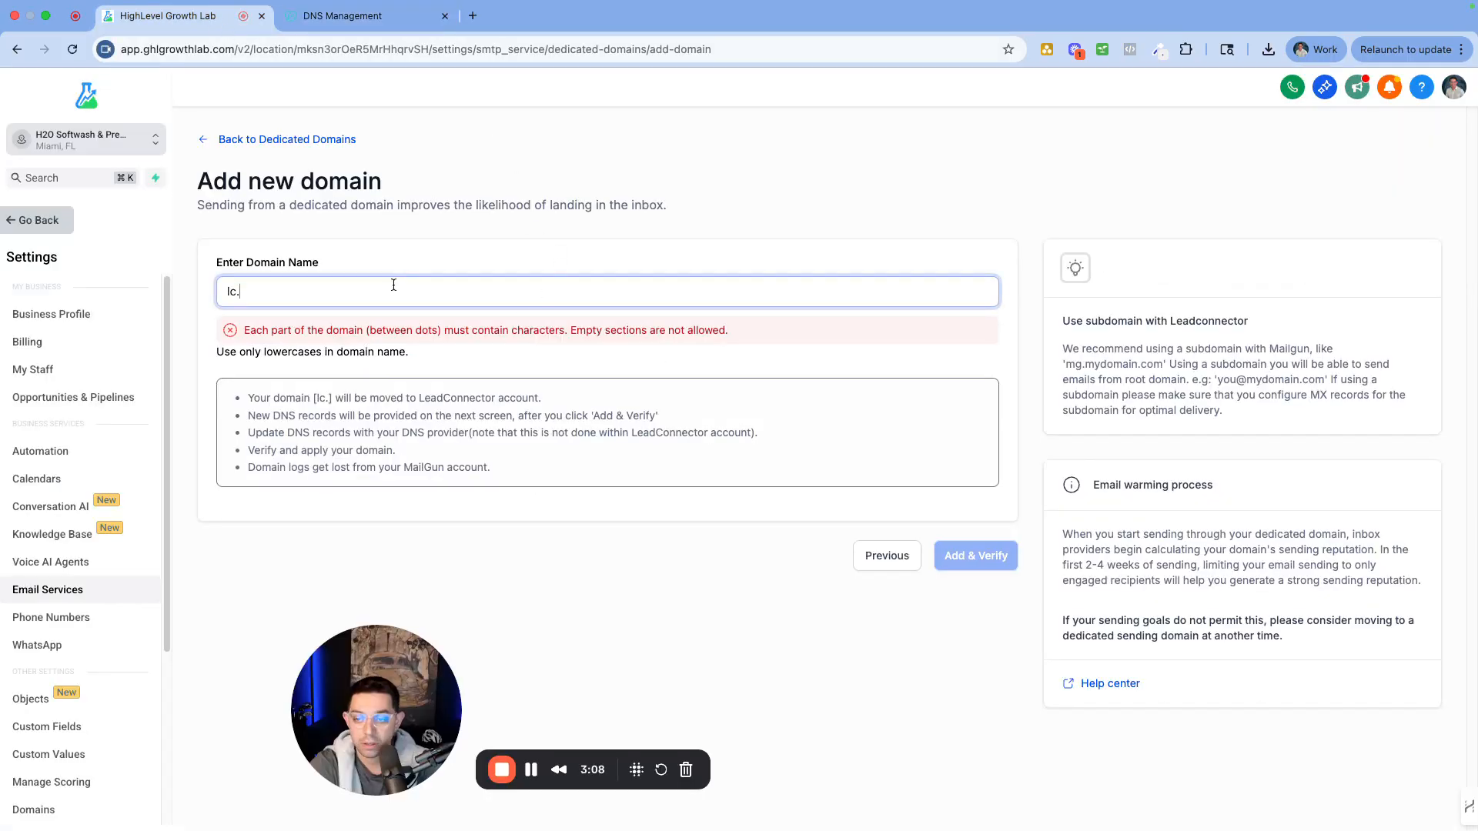
text(h2osoftwash.com)
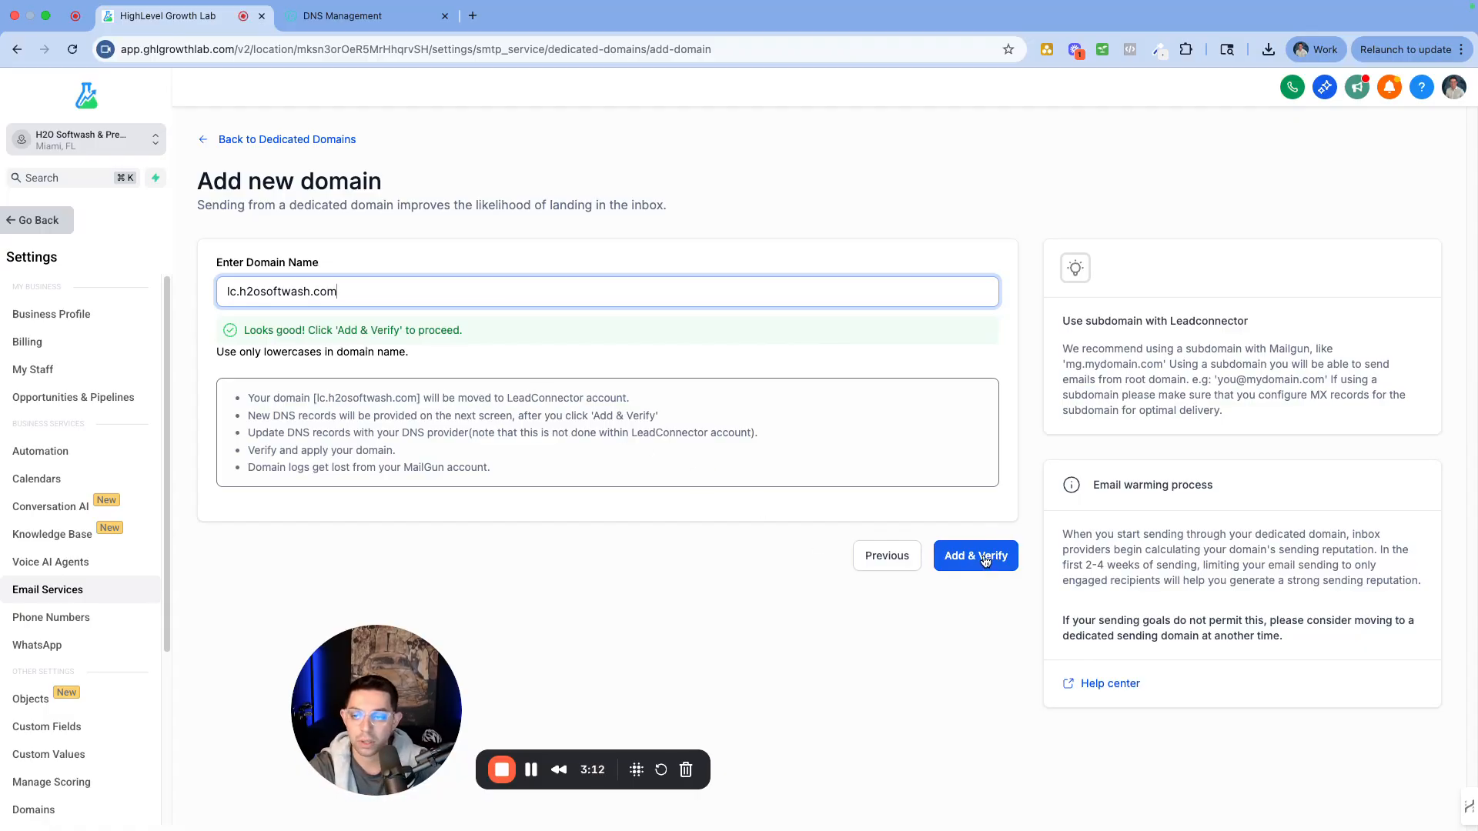
Try the prefixes send, msg and repl, then settle on lc.h2osoftwash.com
drag(240, 291, 216, 293)
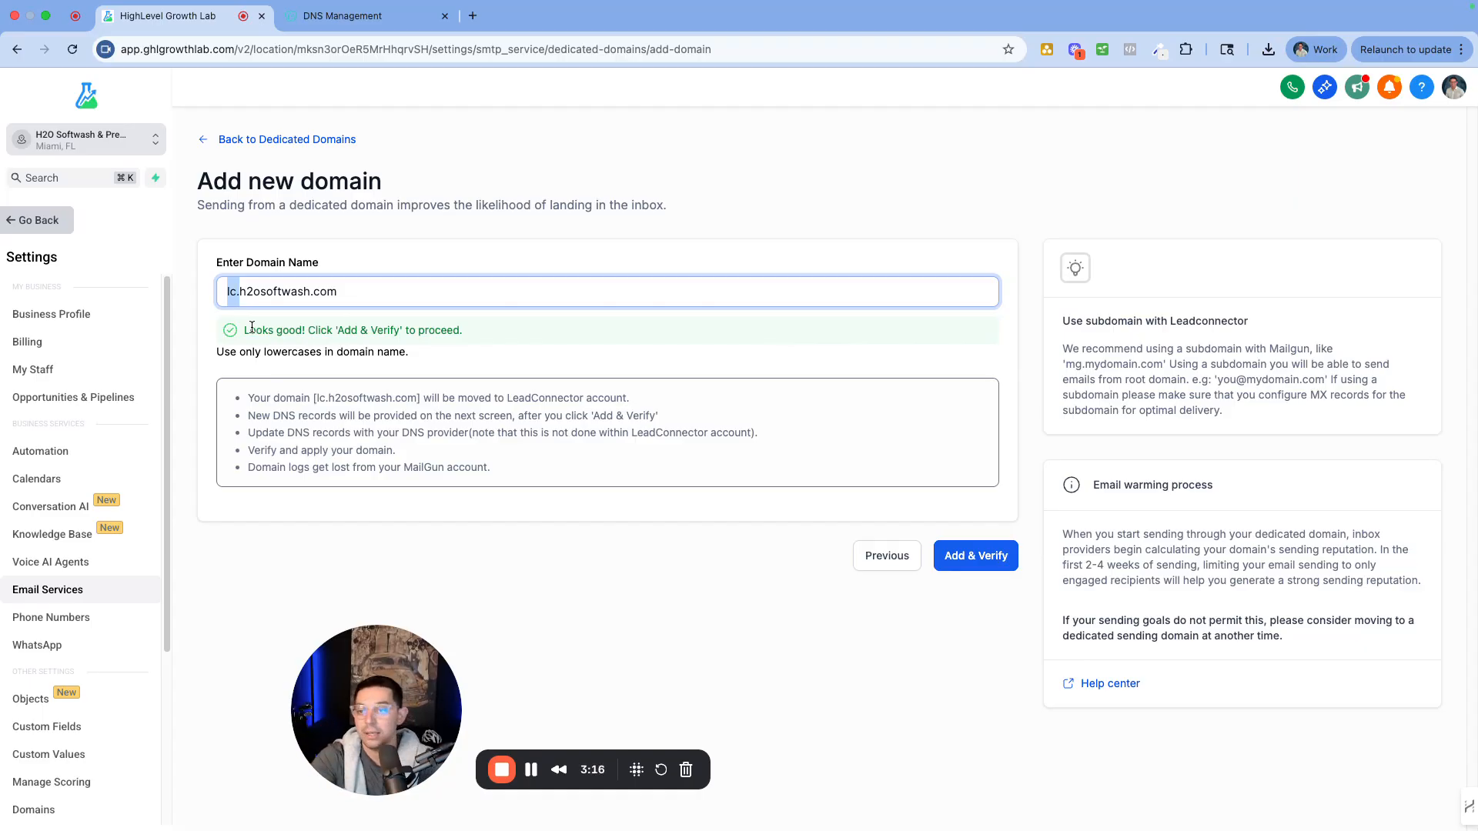
text(se)
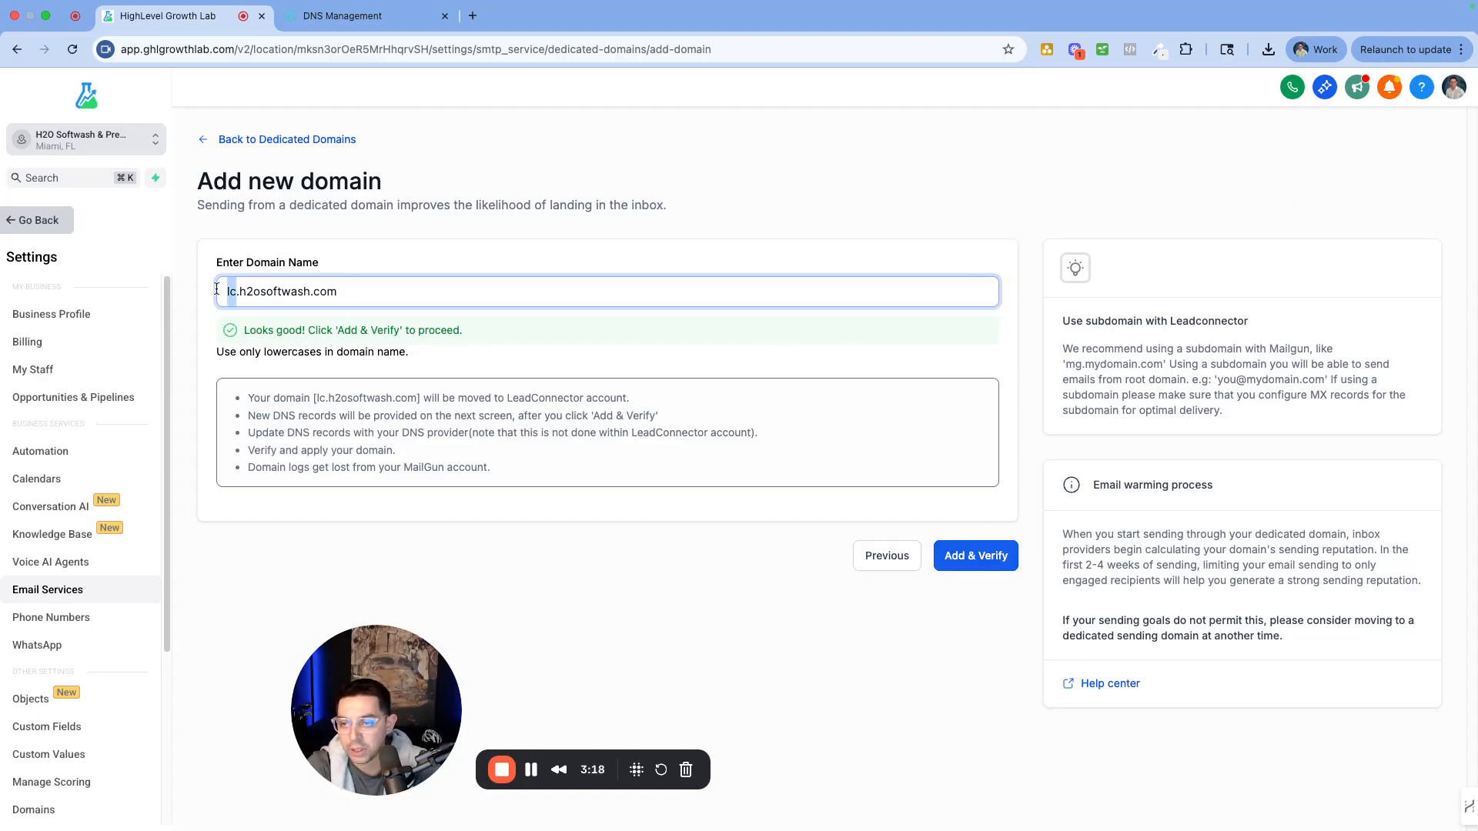
text(nd)
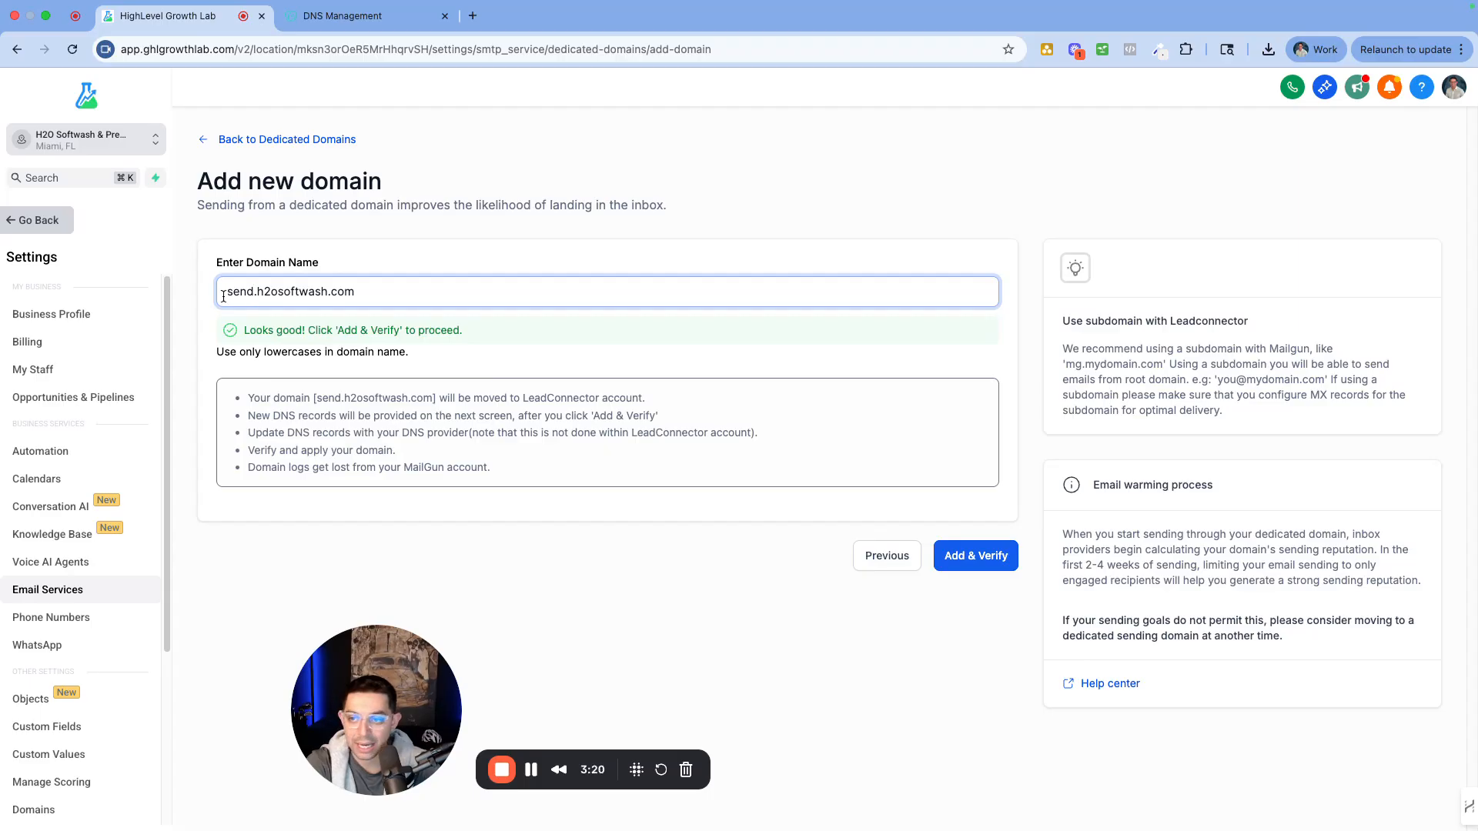
key(BackSpace)
key(BackSpace)
key(BackSpace)
key(BackSpace)
text(msg)
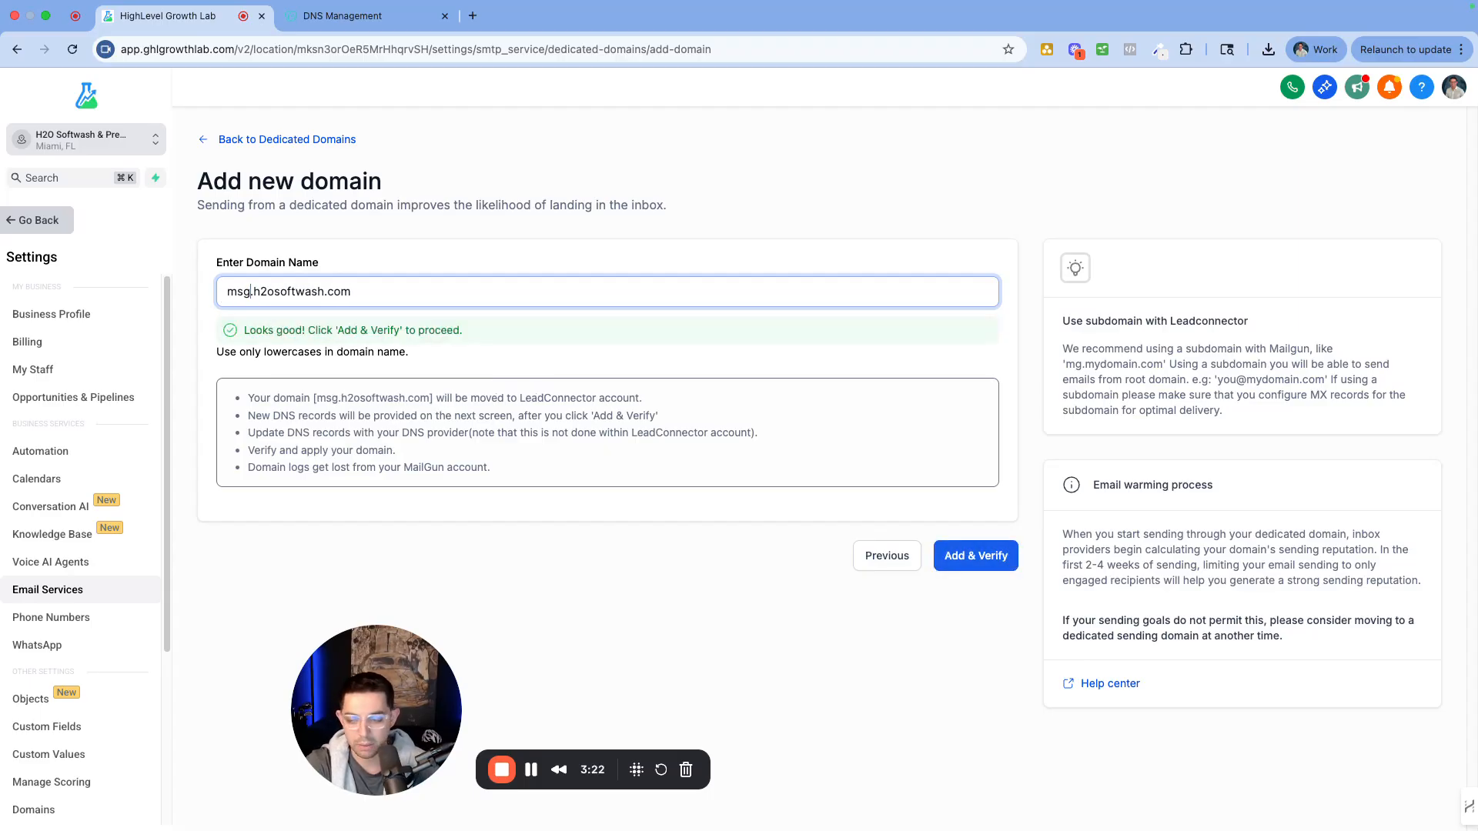
key(BackSpace)
key(BackSpace)
key(BackSpace)
text(rep)
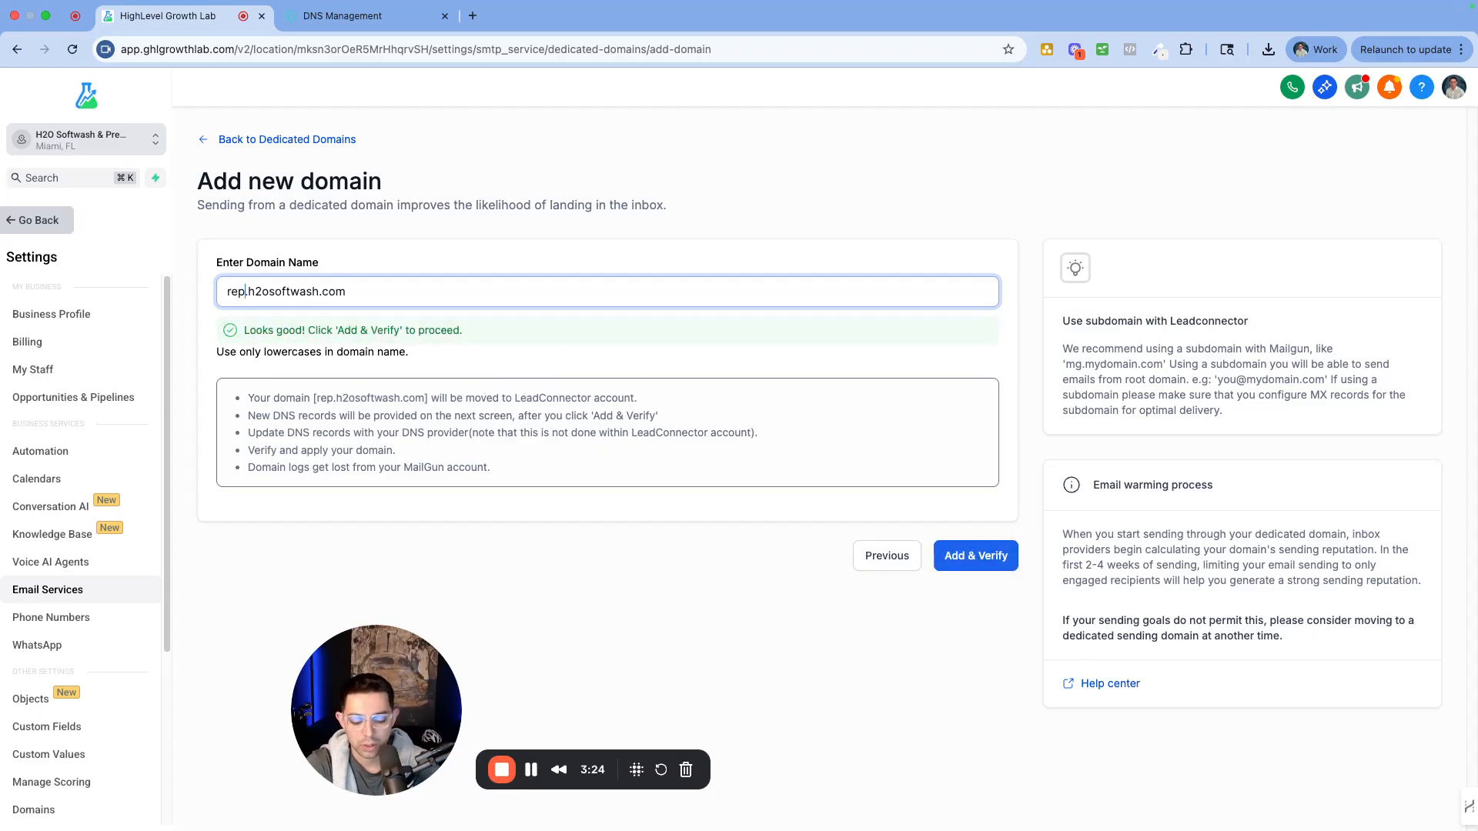
text(l)
key(BackSpace)
key(BackSpace)
key(BackSpace)
key(BackSpace)
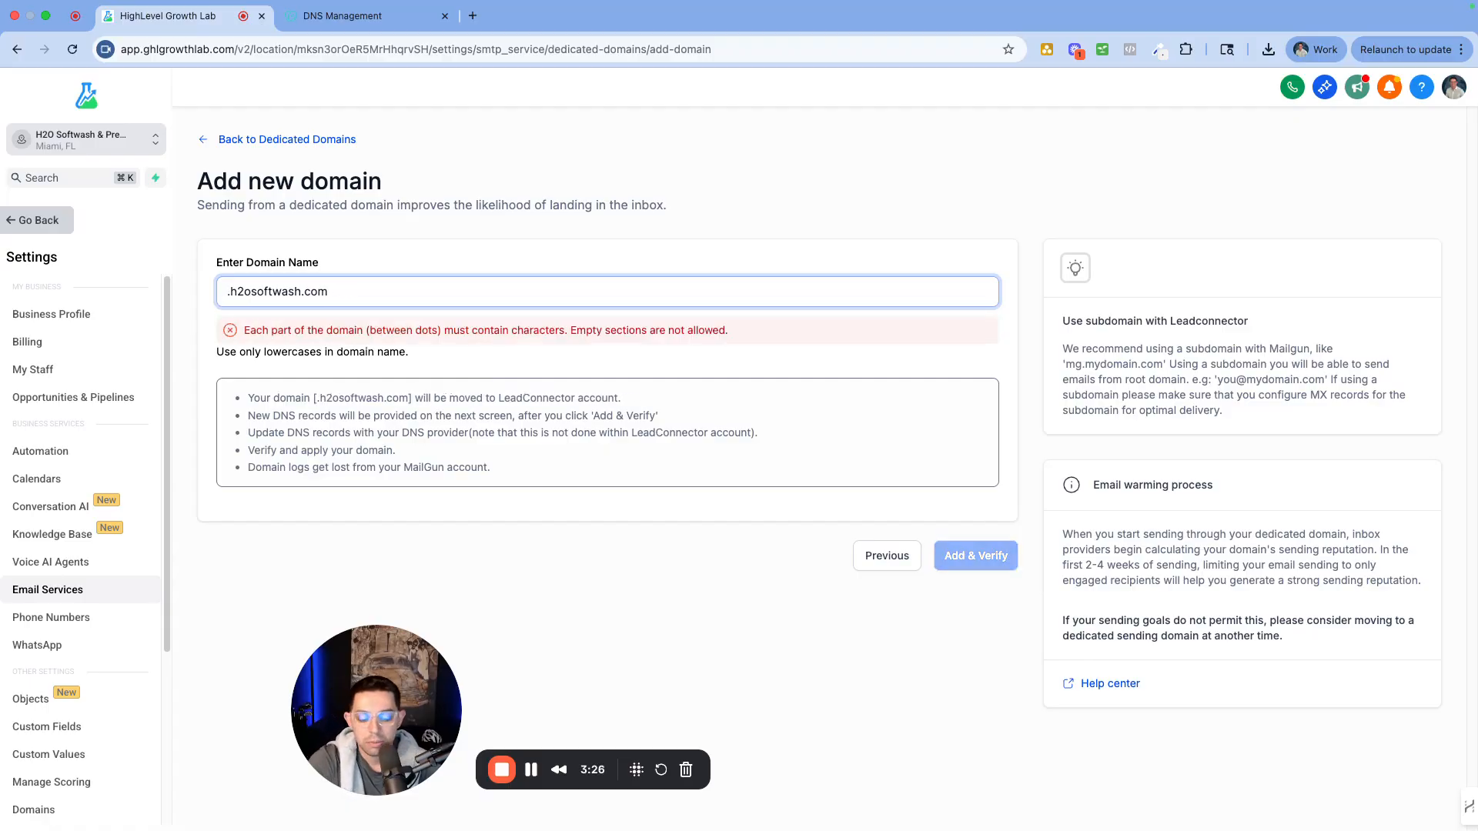
text(lc)
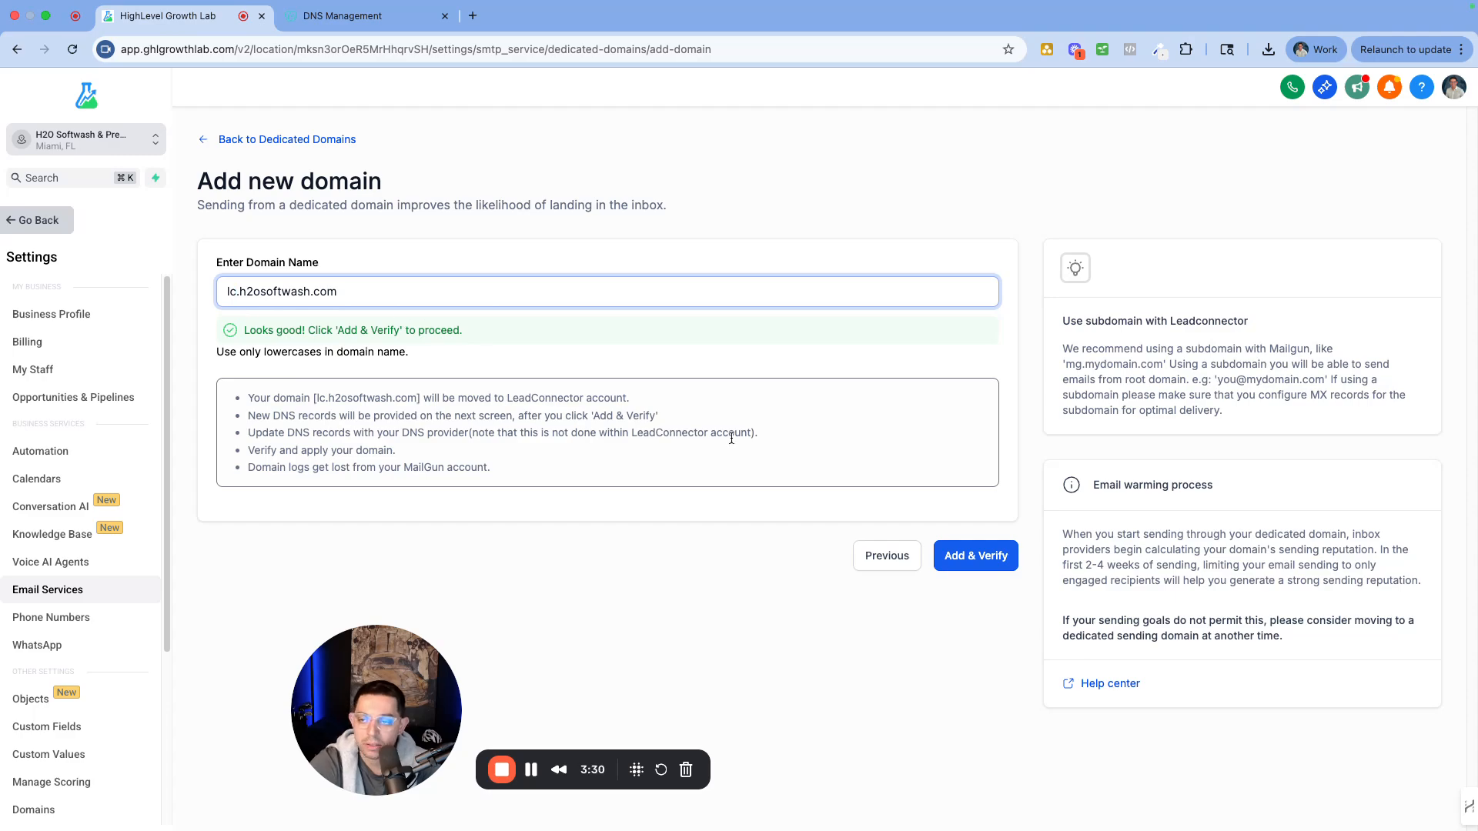
Add lc.h2osoftwash.com, preview the DNS records to be added, and authorize it with GoDaddy
click(973, 556)
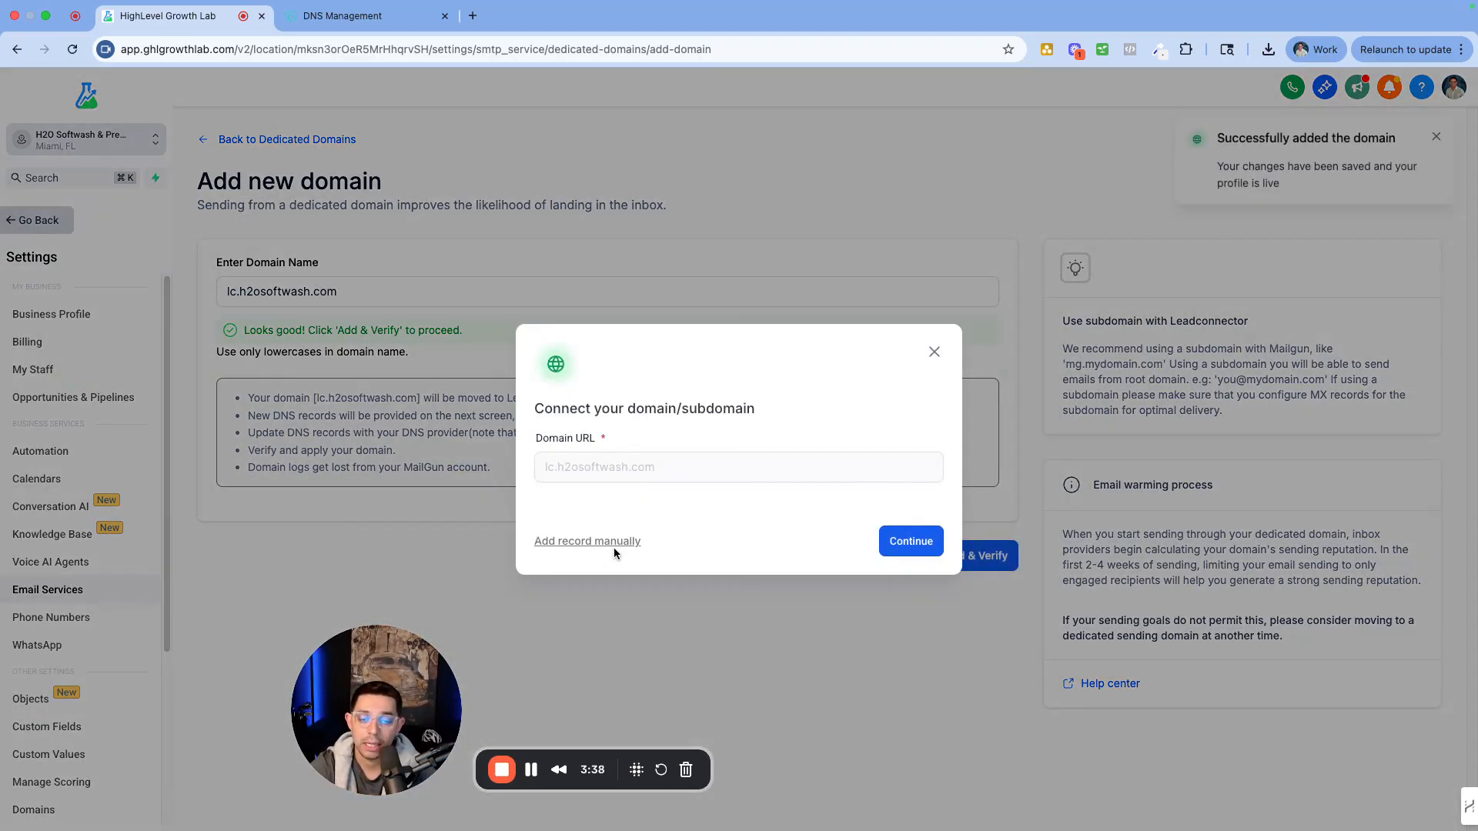
click(905, 542)
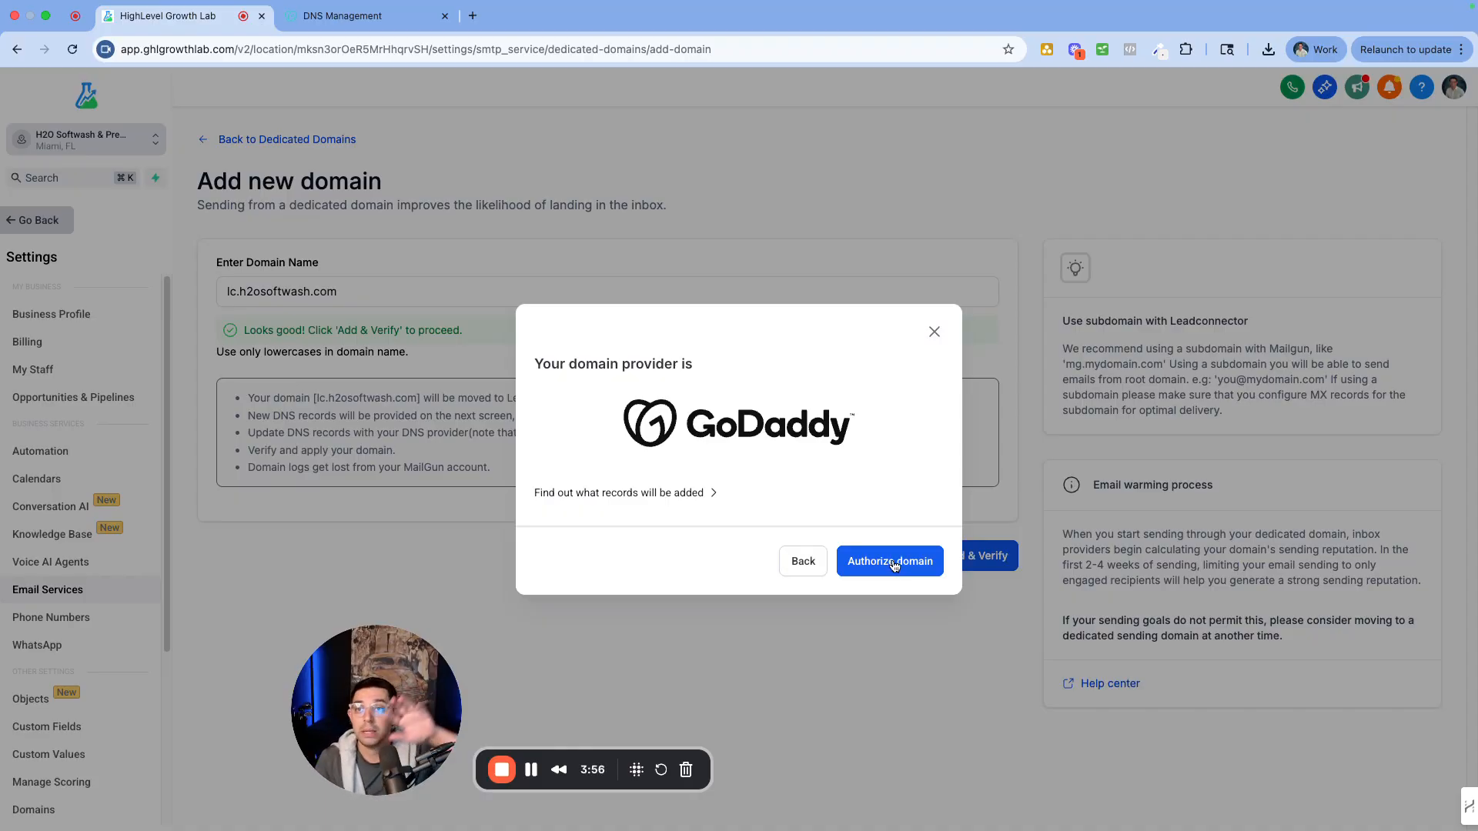
click(624, 494)
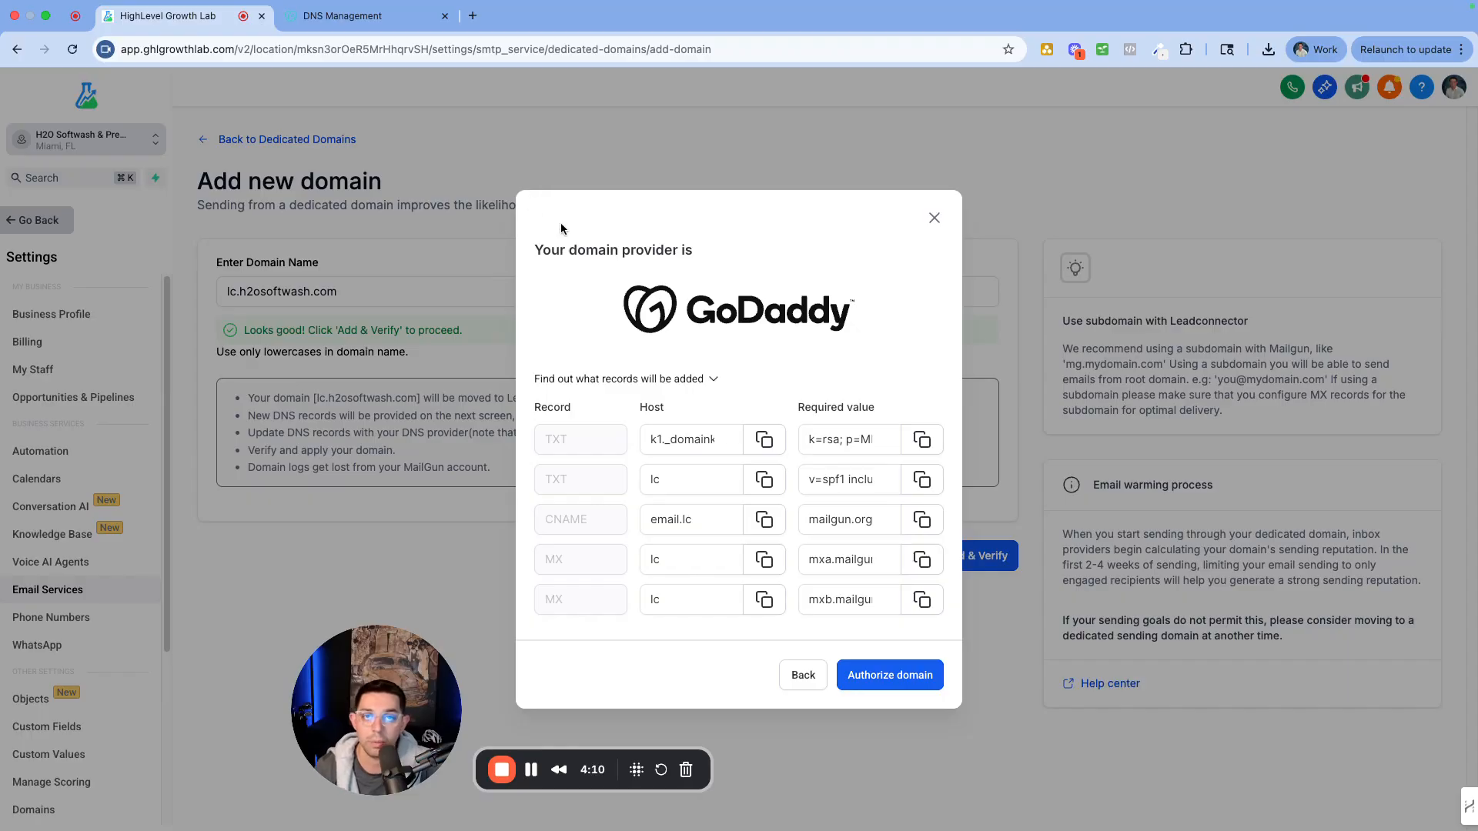
click(922, 685)
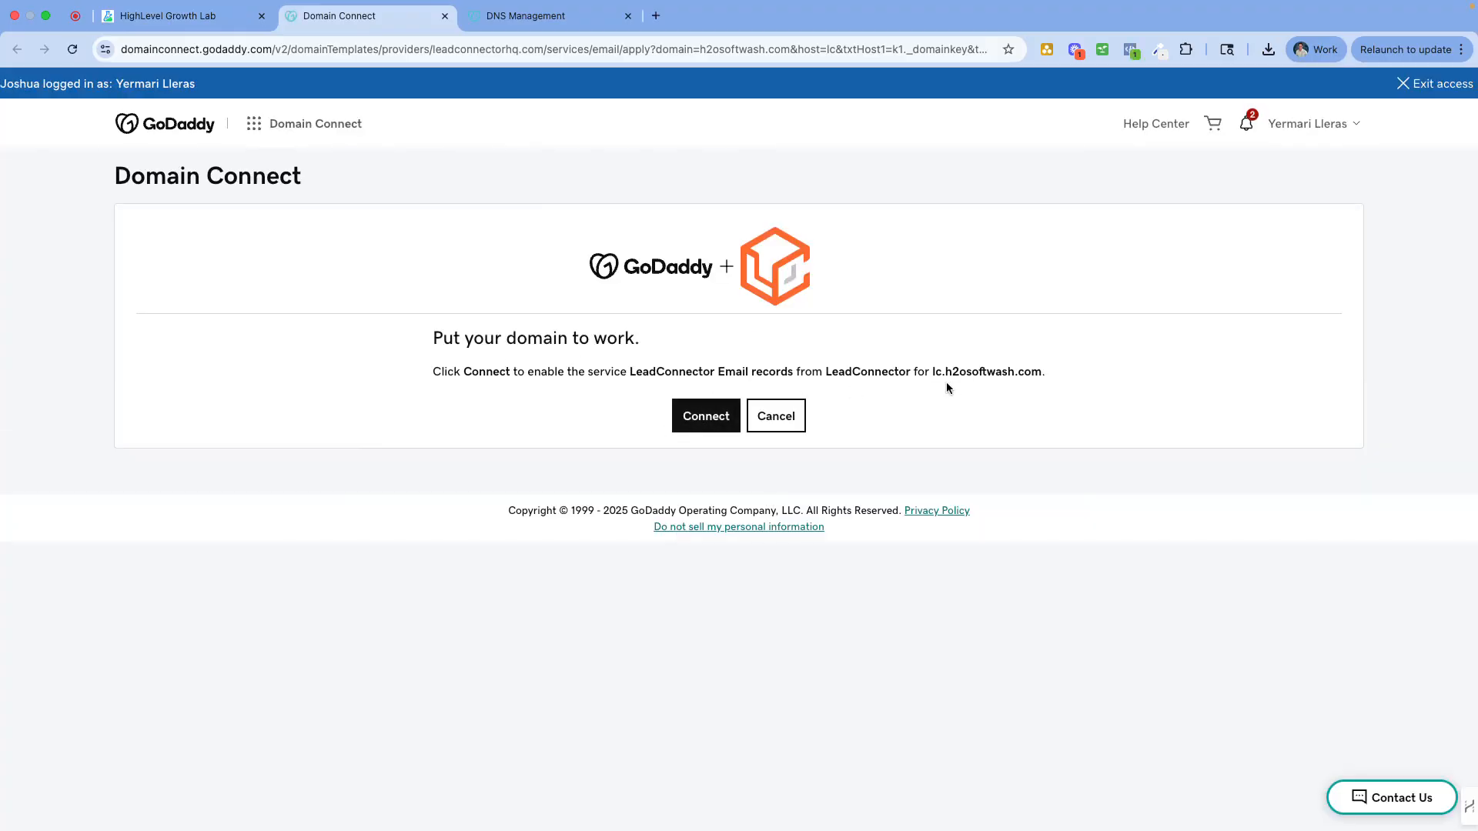
Connect the LeadConnector Email records for lc.h2osoftwash.com in GoDaddy and close the approval page
double_click(864, 371)
drag(952, 372, 1055, 371)
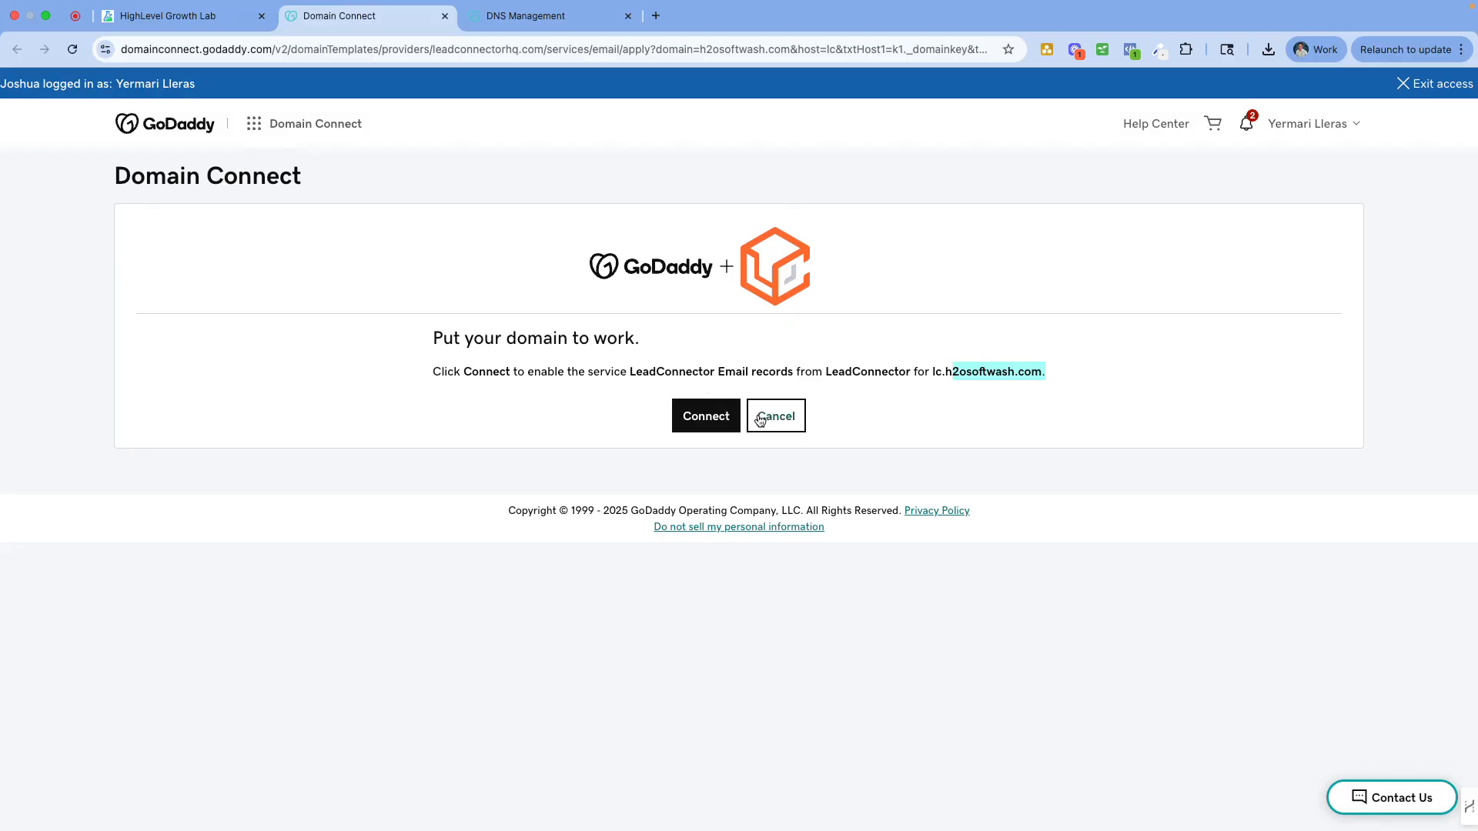
click(709, 419)
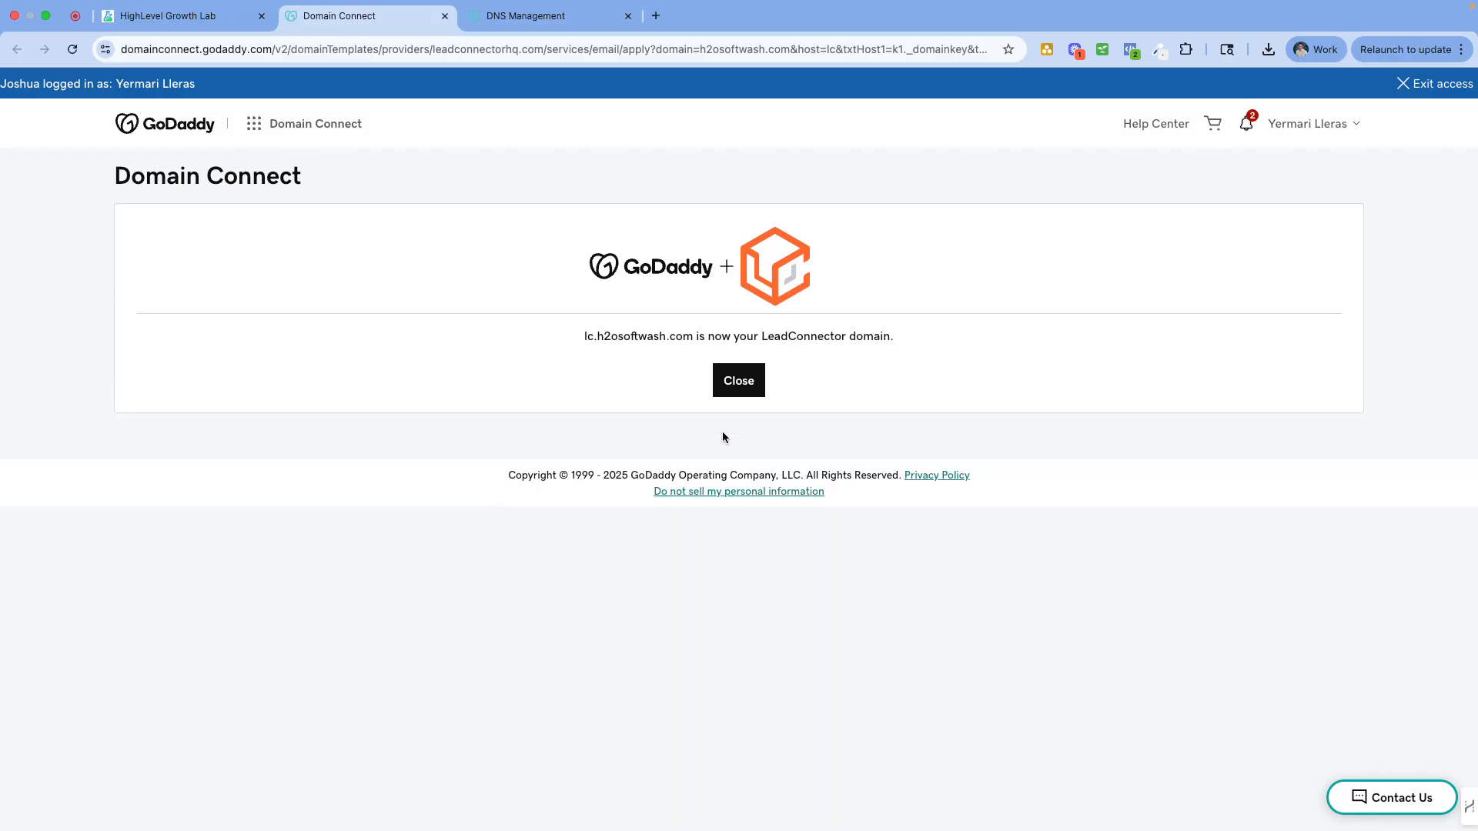
click(744, 389)
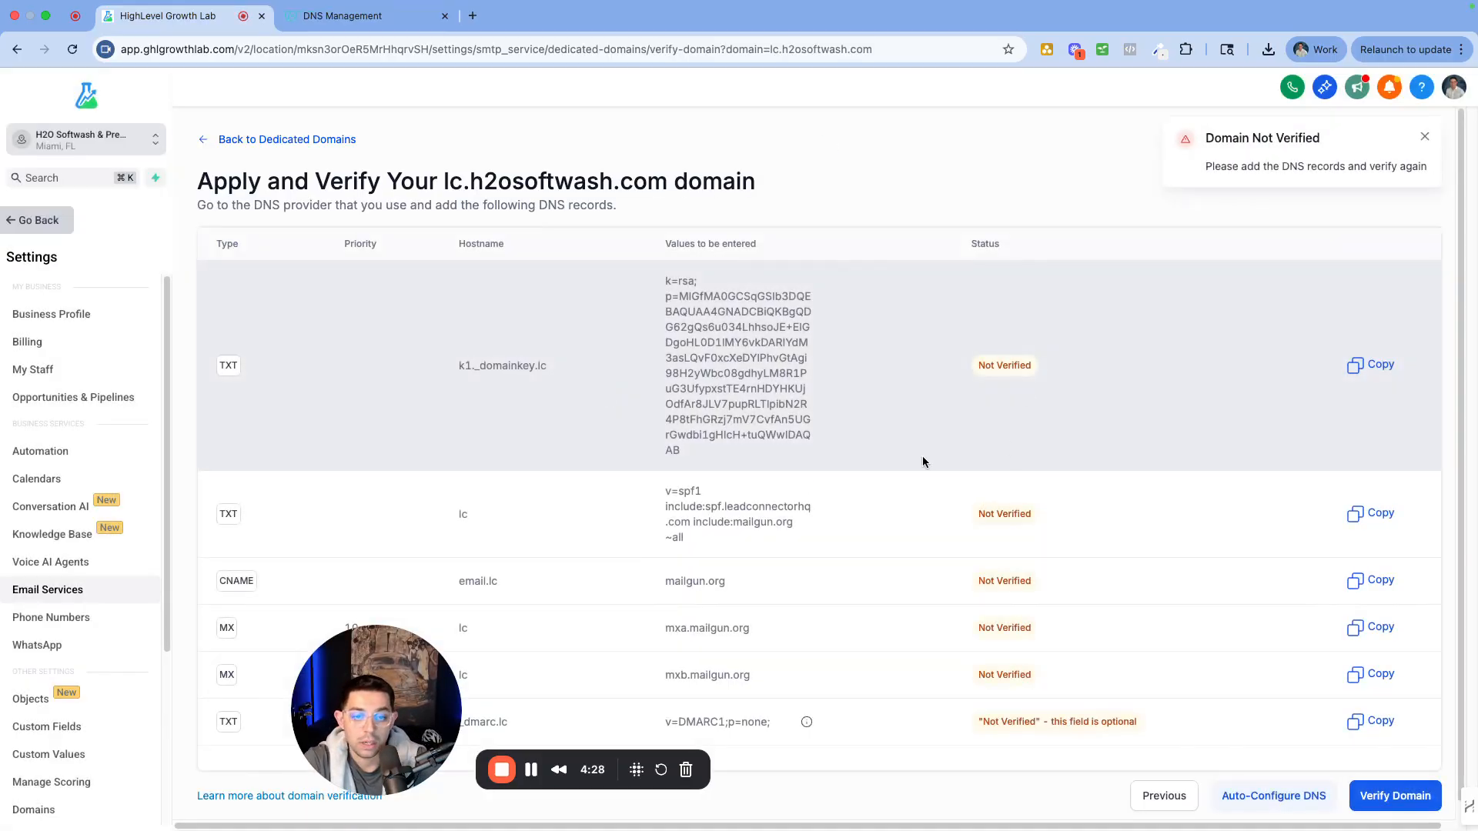
Select and copy the _dmarc.lc hostname from the optional DMARC TXT row
drag(343, 664, 69, 667)
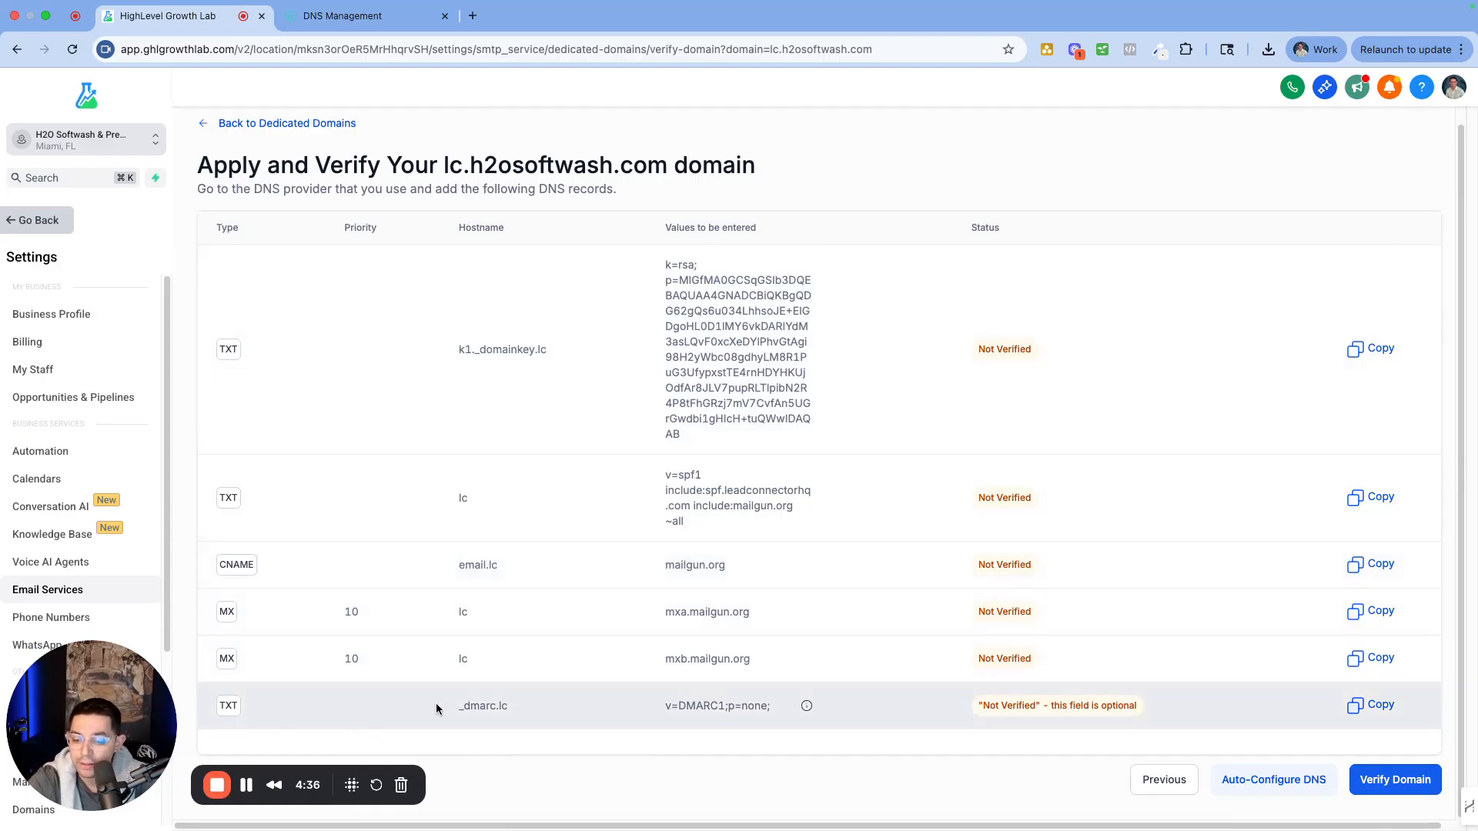
drag(437, 709, 950, 706)
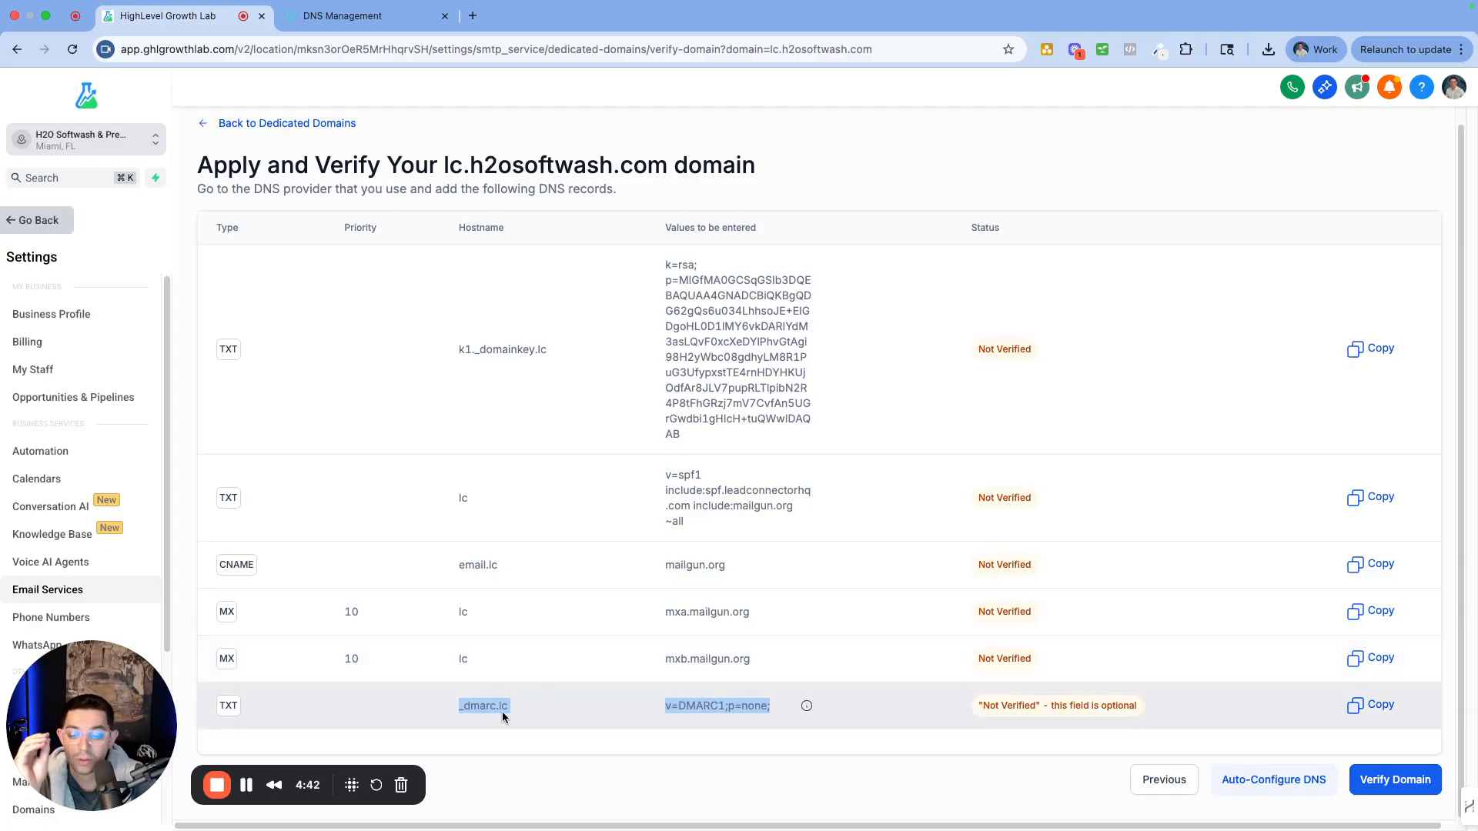
drag(536, 702, 452, 700)
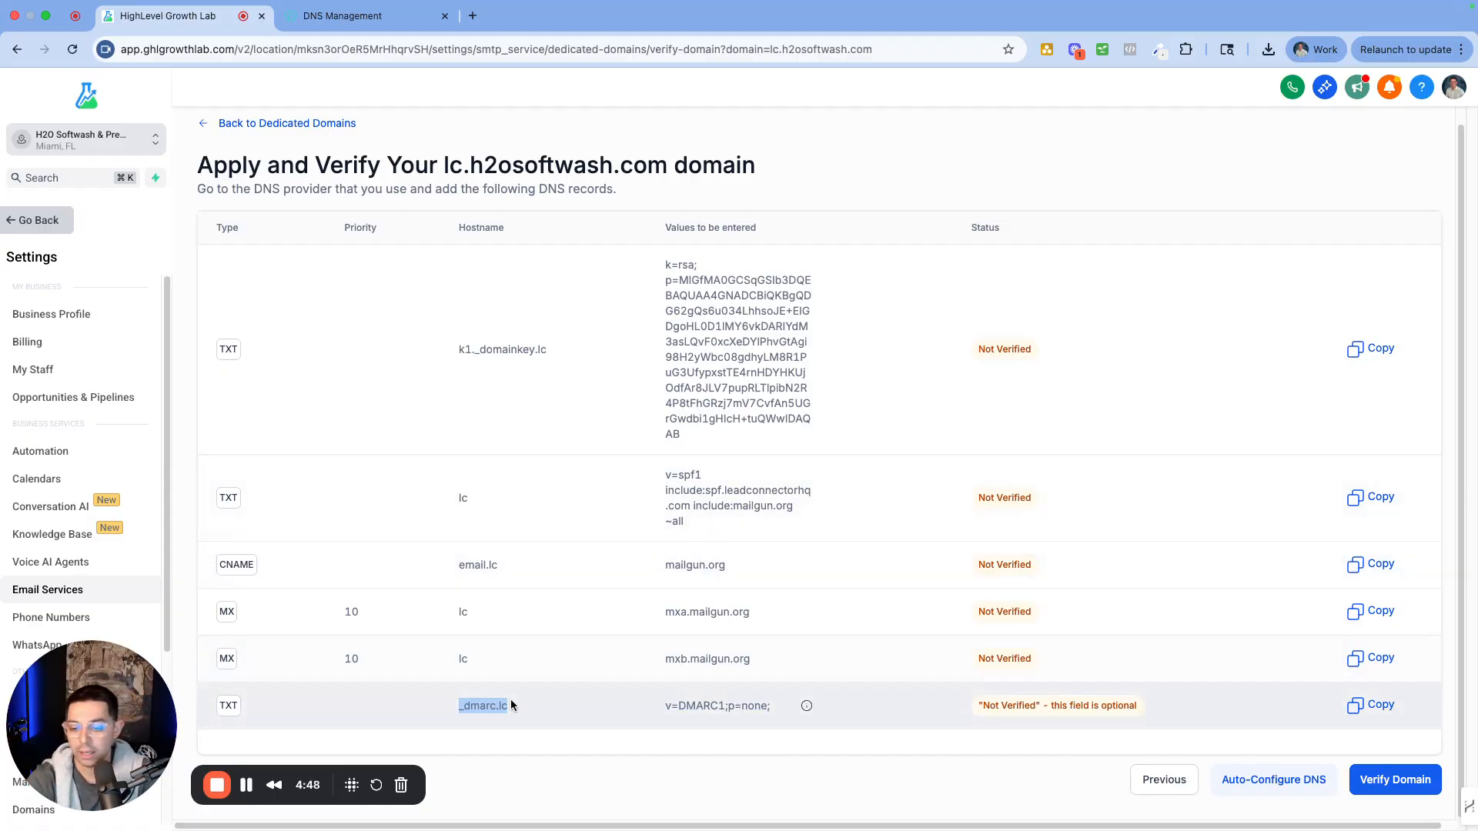
drag(242, 706, 206, 704)
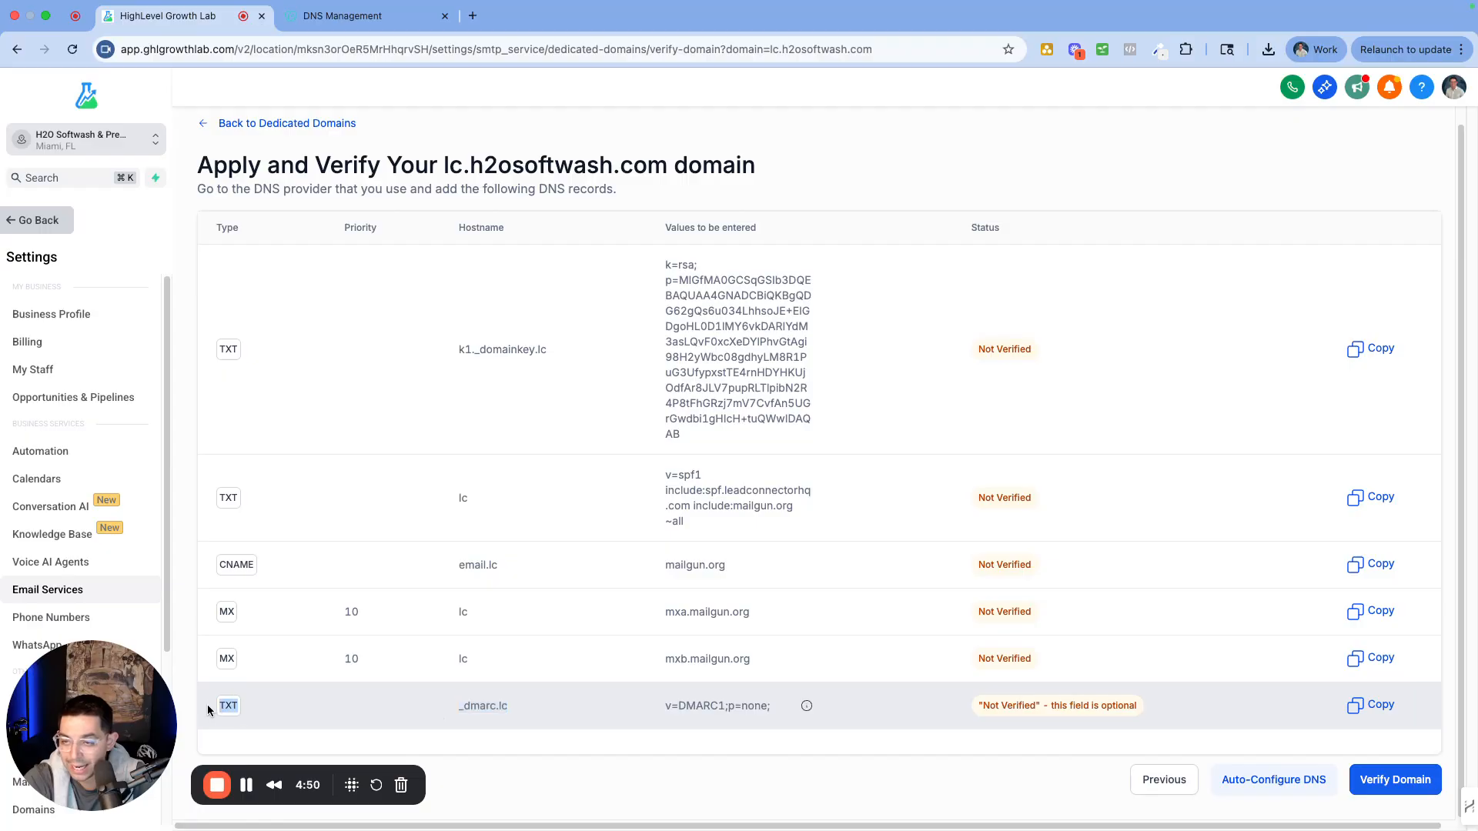
drag(241, 229, 202, 233)
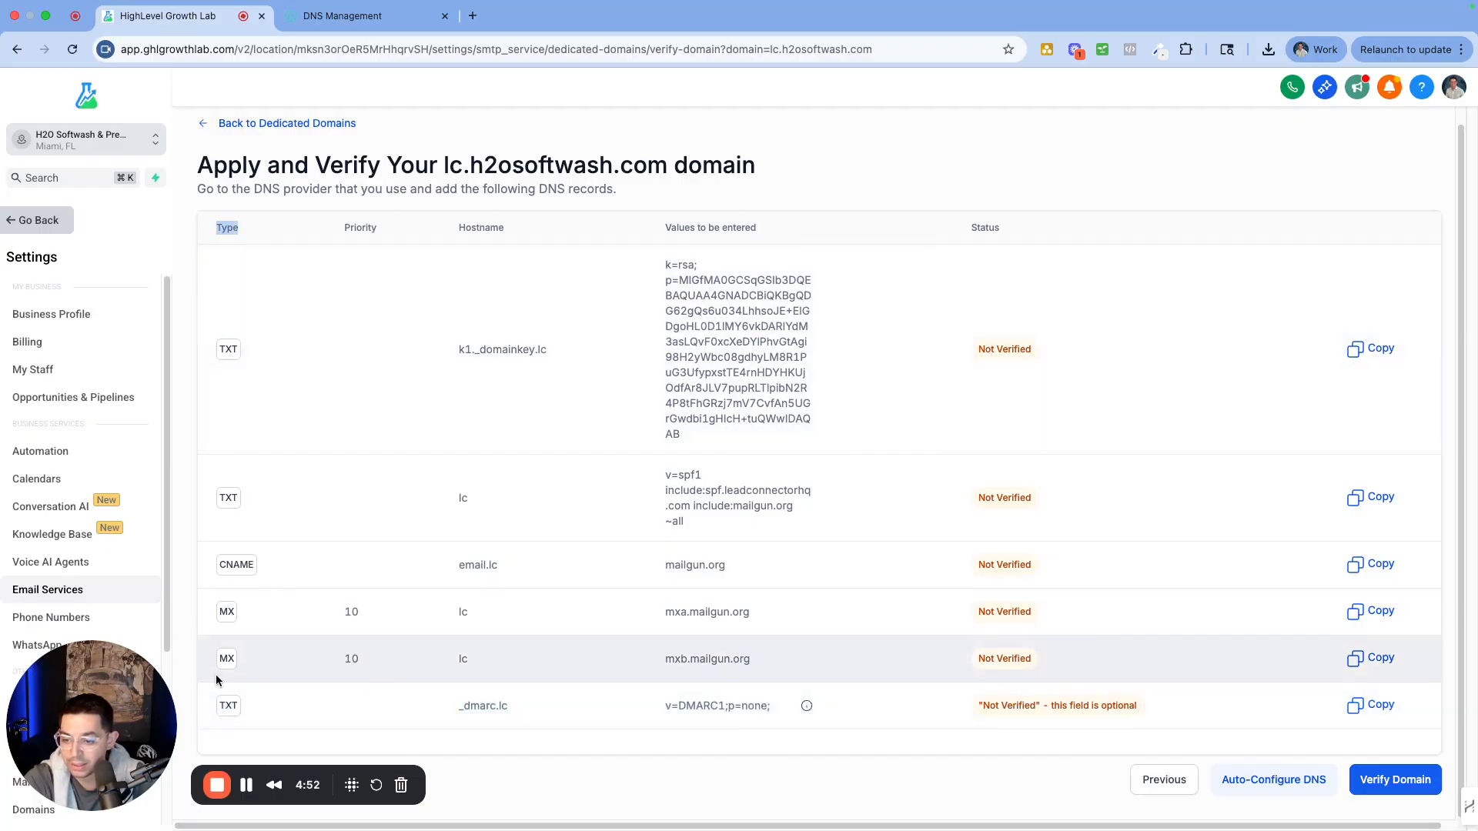
drag(245, 708, 206, 710)
drag(539, 707, 415, 710)
drag(510, 229, 456, 228)
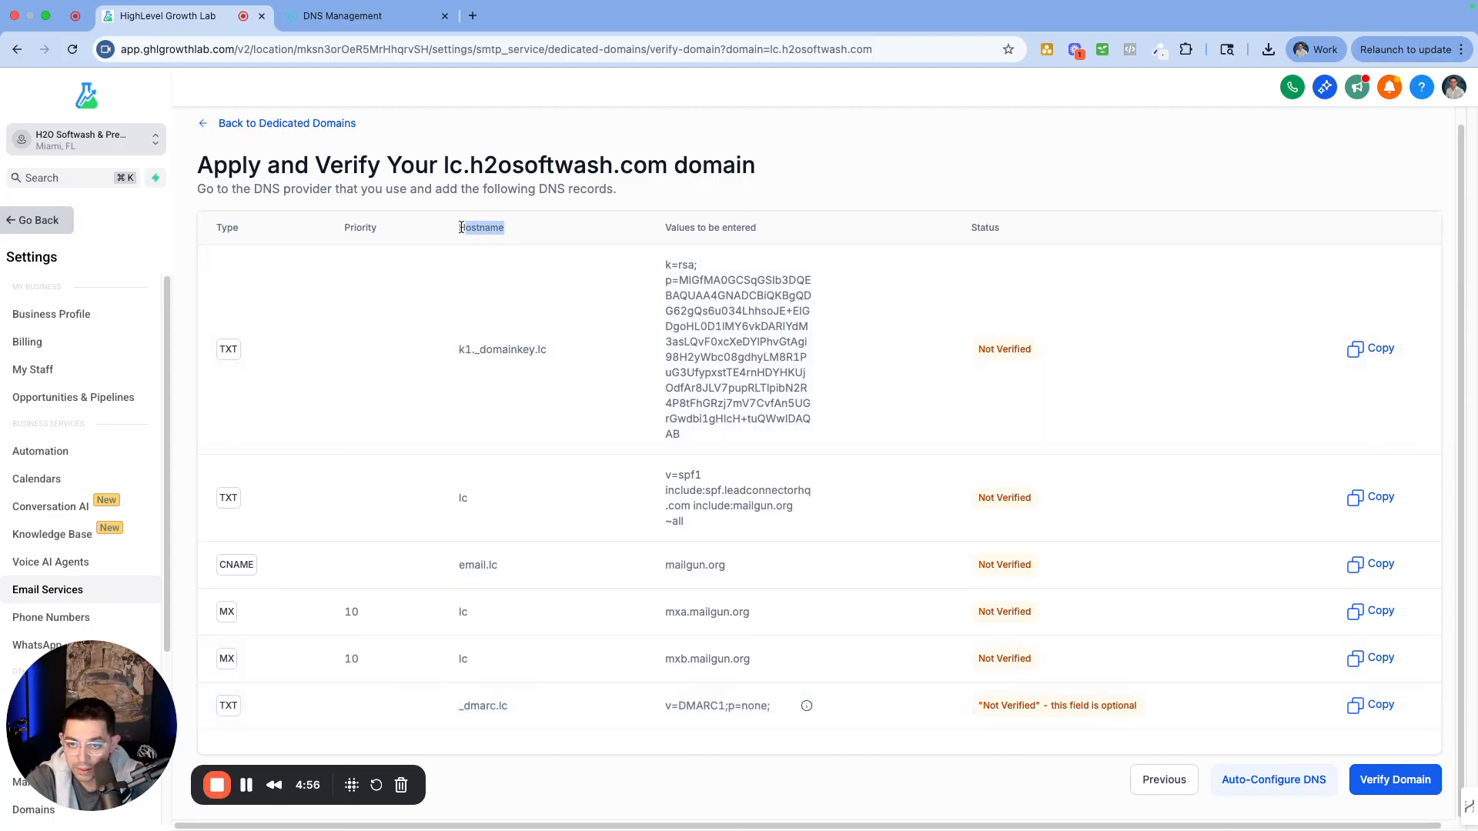
drag(528, 707, 439, 709)
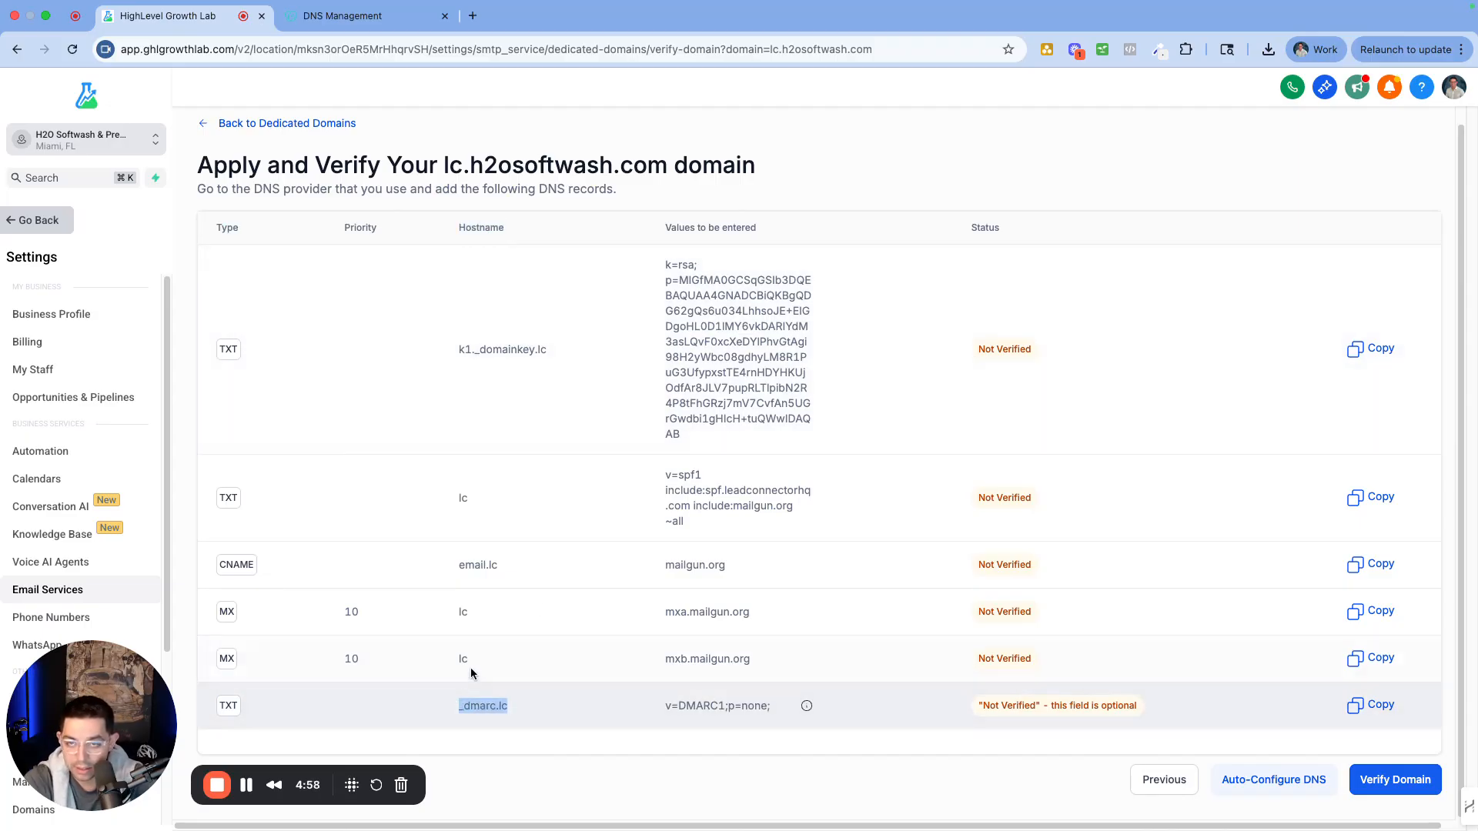
In GoDaddy DNS, add a new TXT record named _dmarc.lc
key(ctrl+Tab)
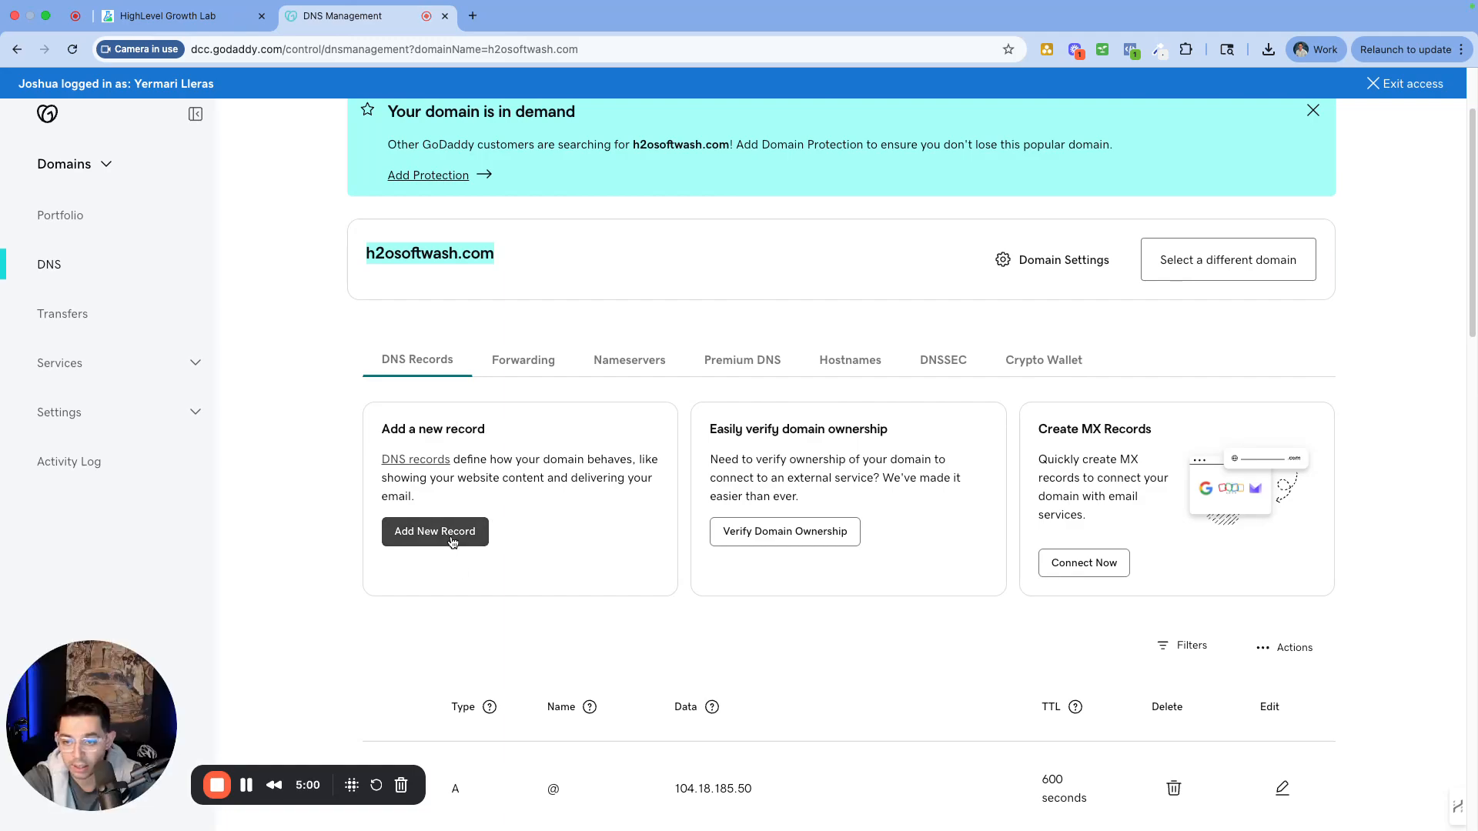
click(445, 547)
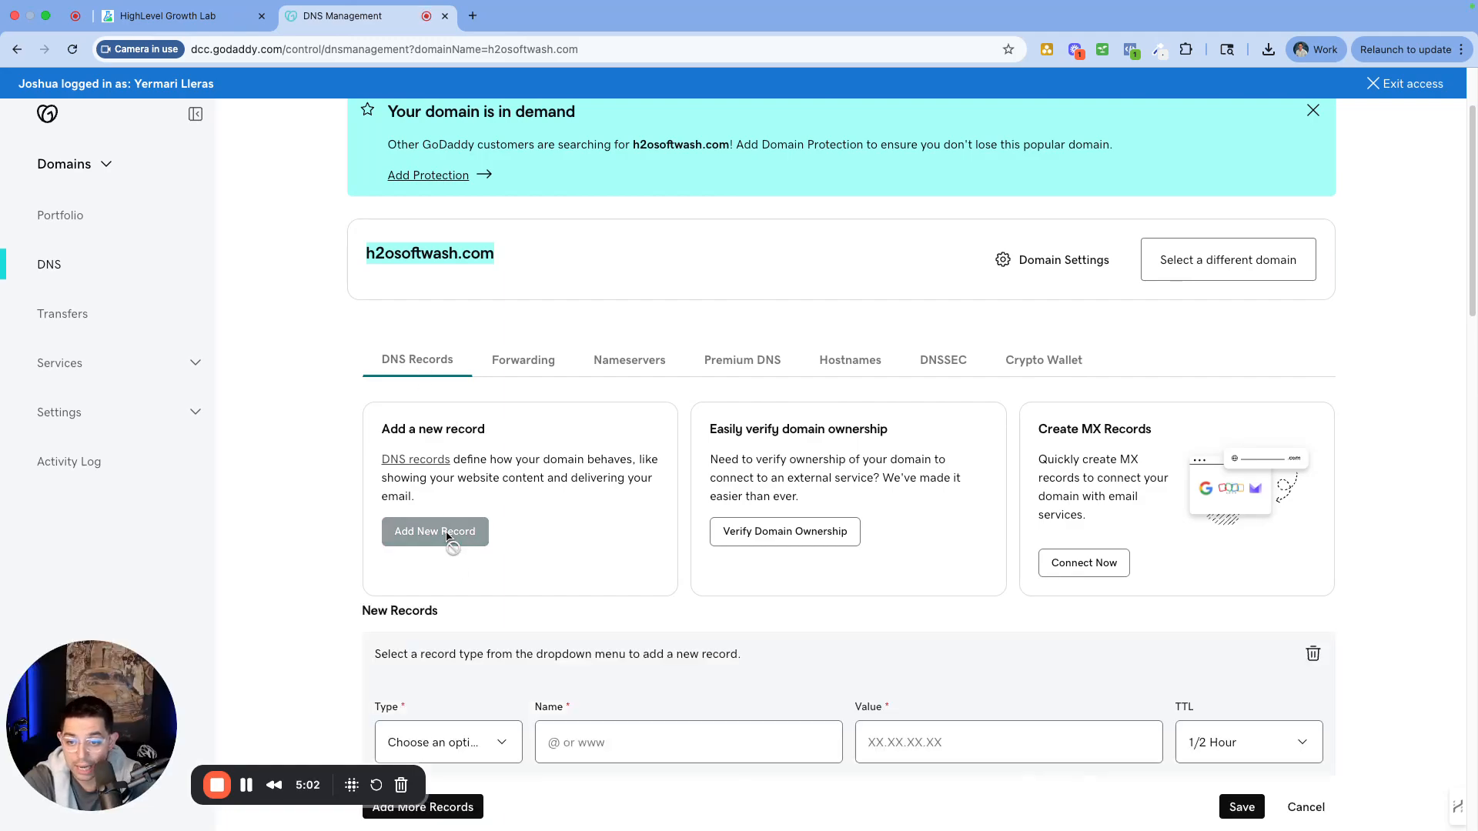
scroll(488, 597, down, 4)
click(429, 463)
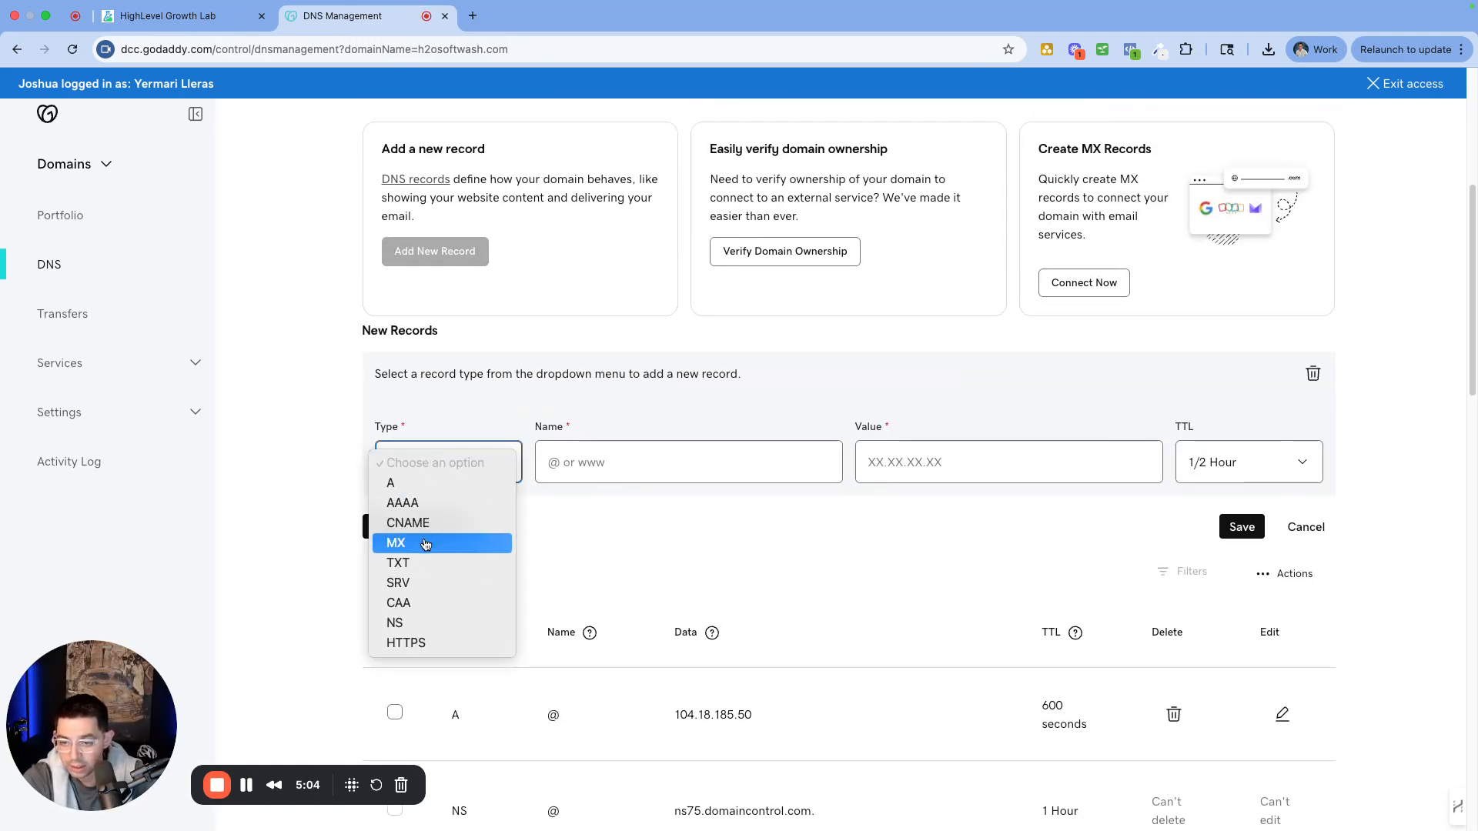
click(416, 563)
click(596, 458)
text(_dmarc.ld)
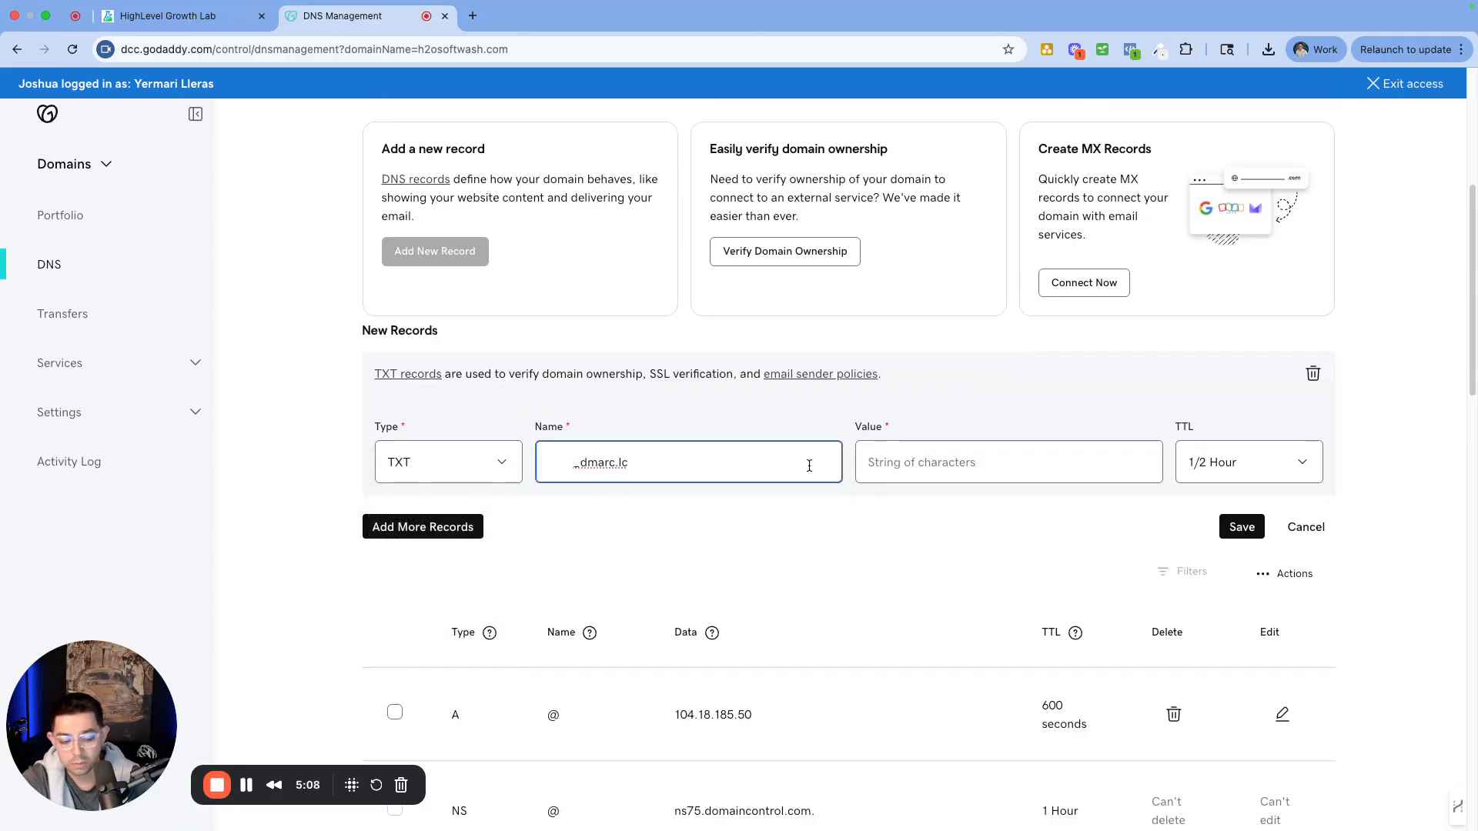
key(BackSpace)
click(807, 465)
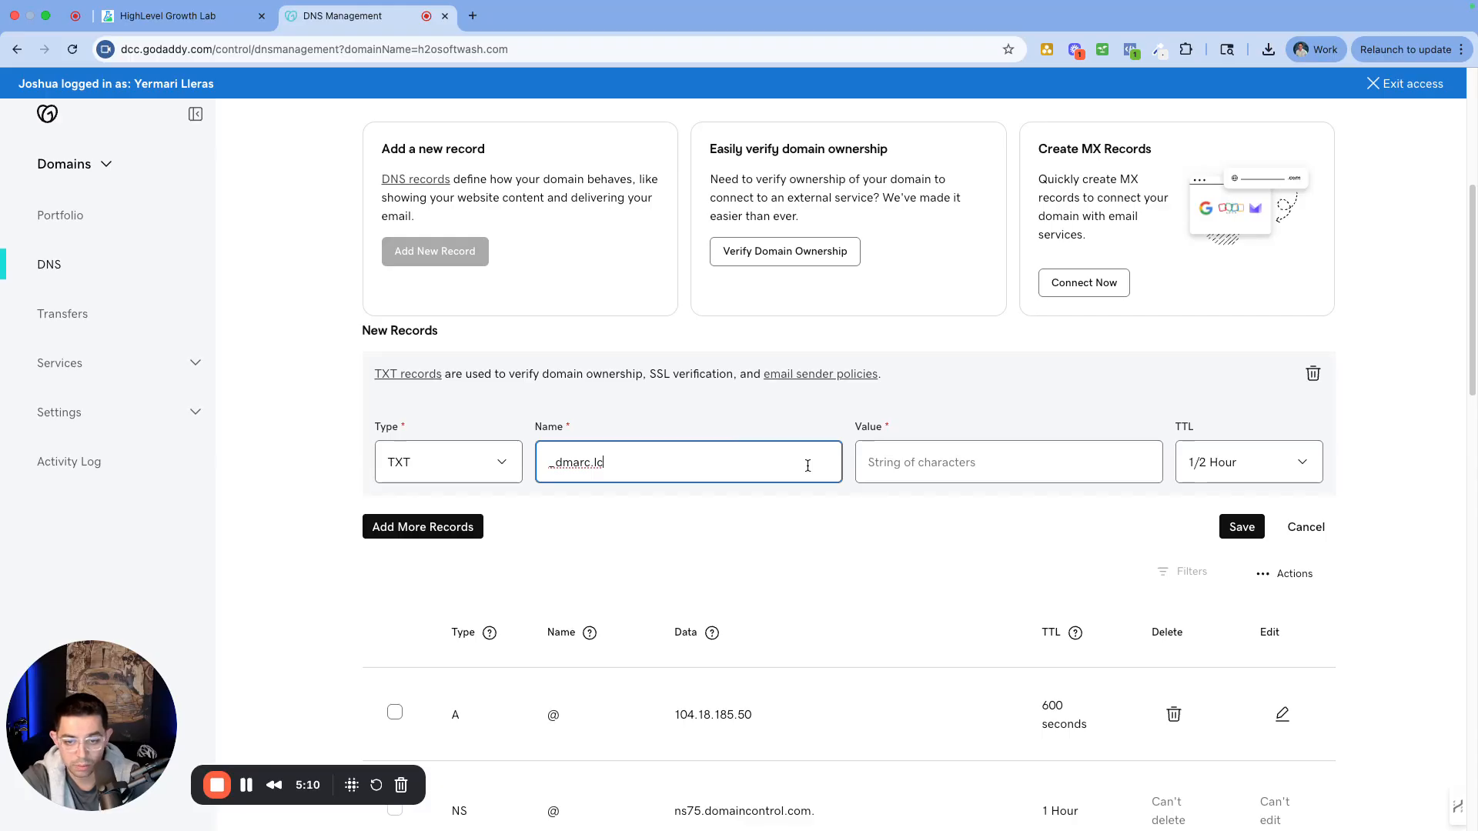
Copy the DMARC value v=DMARC1;p=none; from the HighLevel records table
click(229, 17)
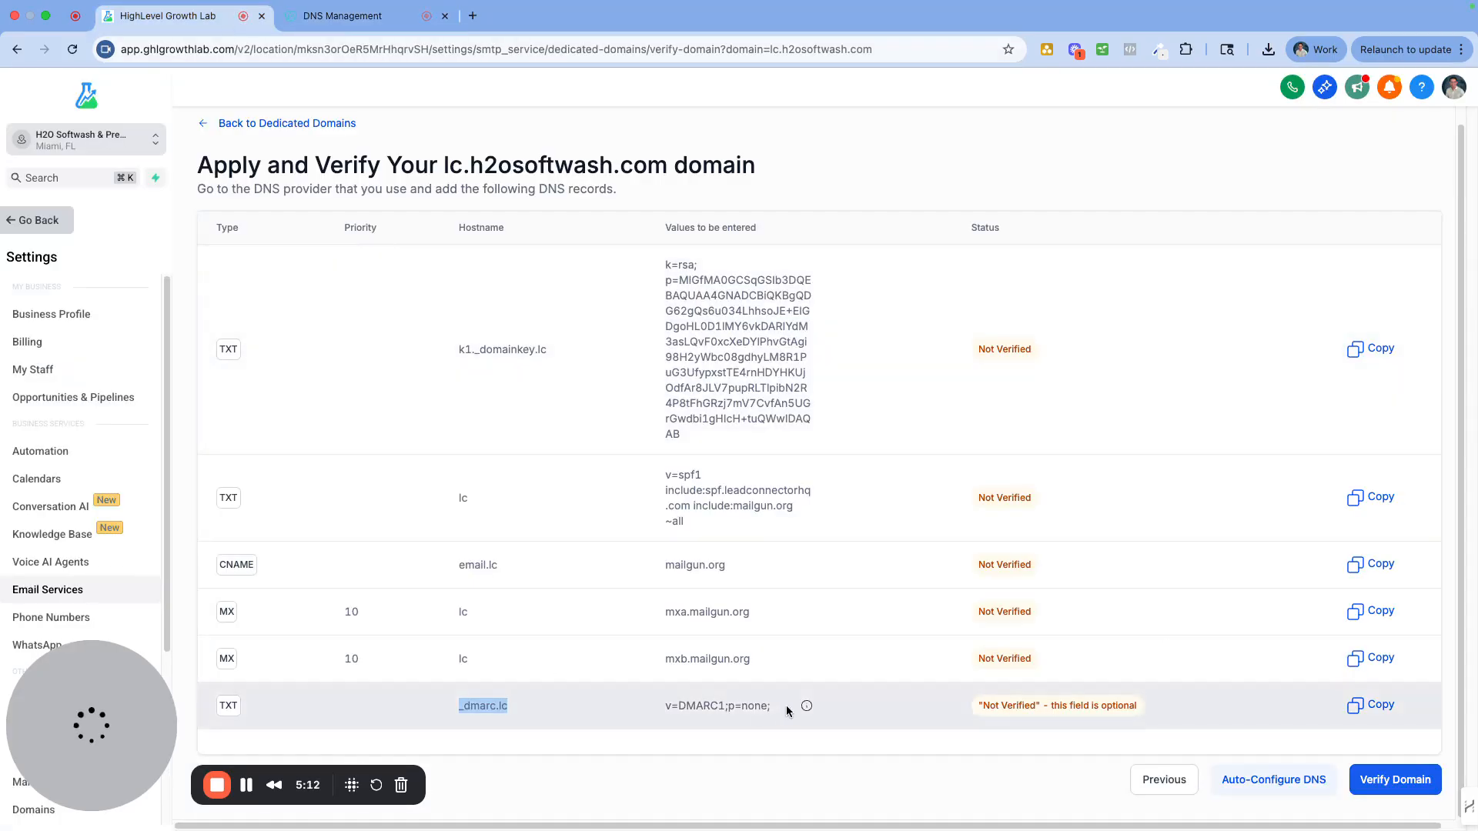
drag(772, 706, 669, 710)
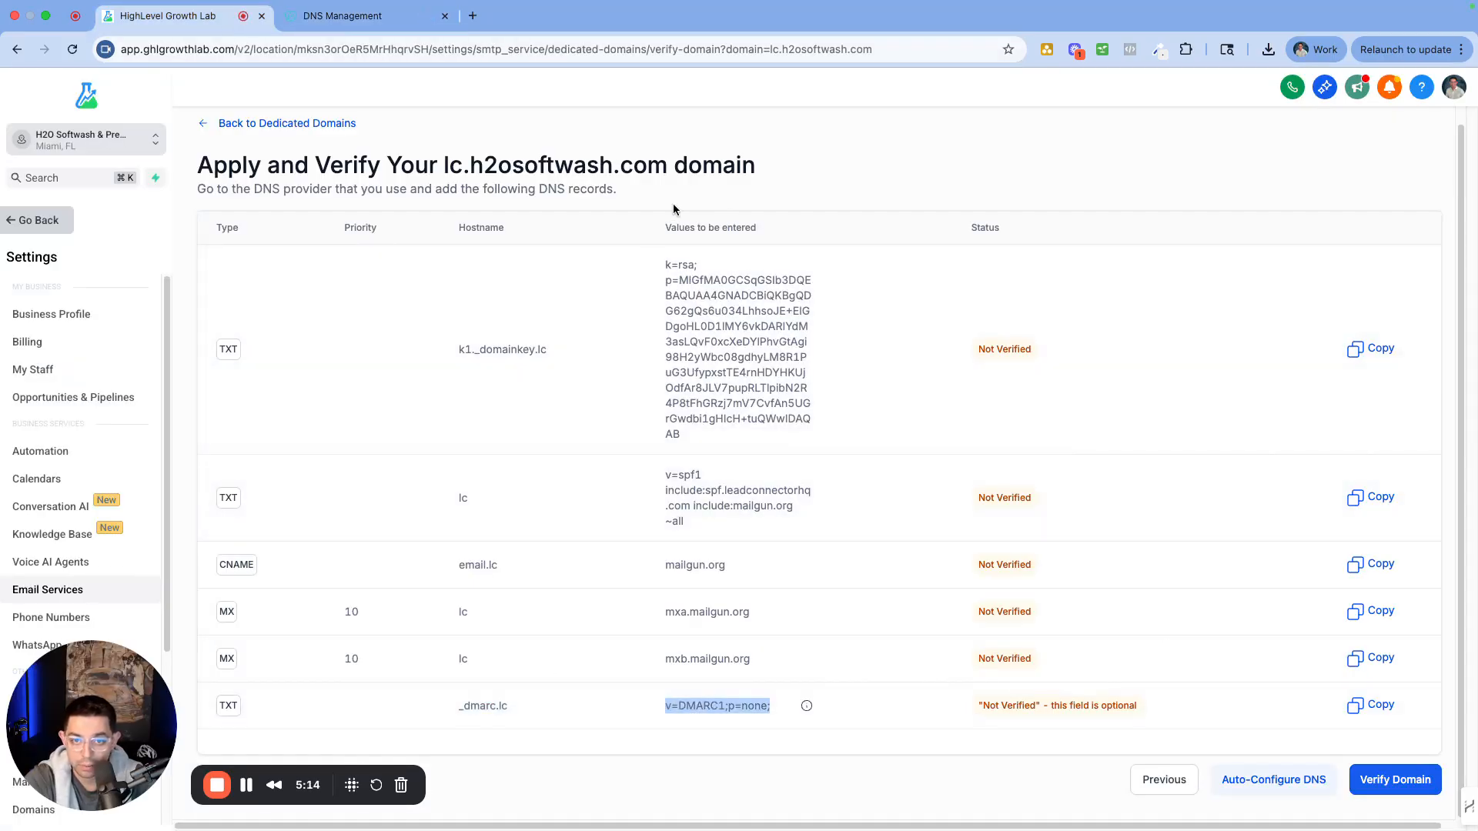
drag(670, 229, 696, 228)
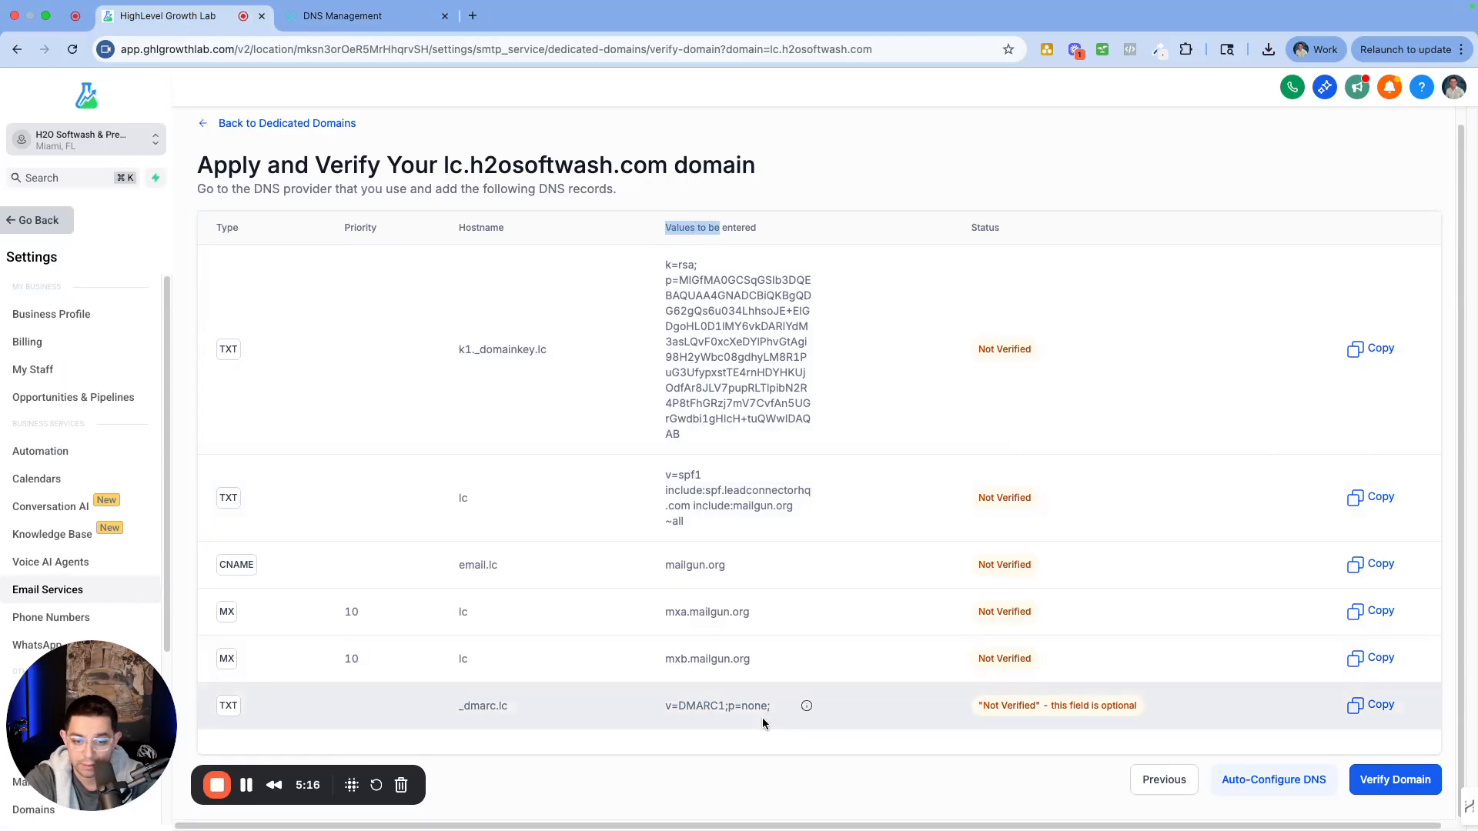
drag(773, 707, 651, 714)
key(super+c)
Paste v=DMARC1;p=none; as the TXT record's value and save it
click(343, 16)
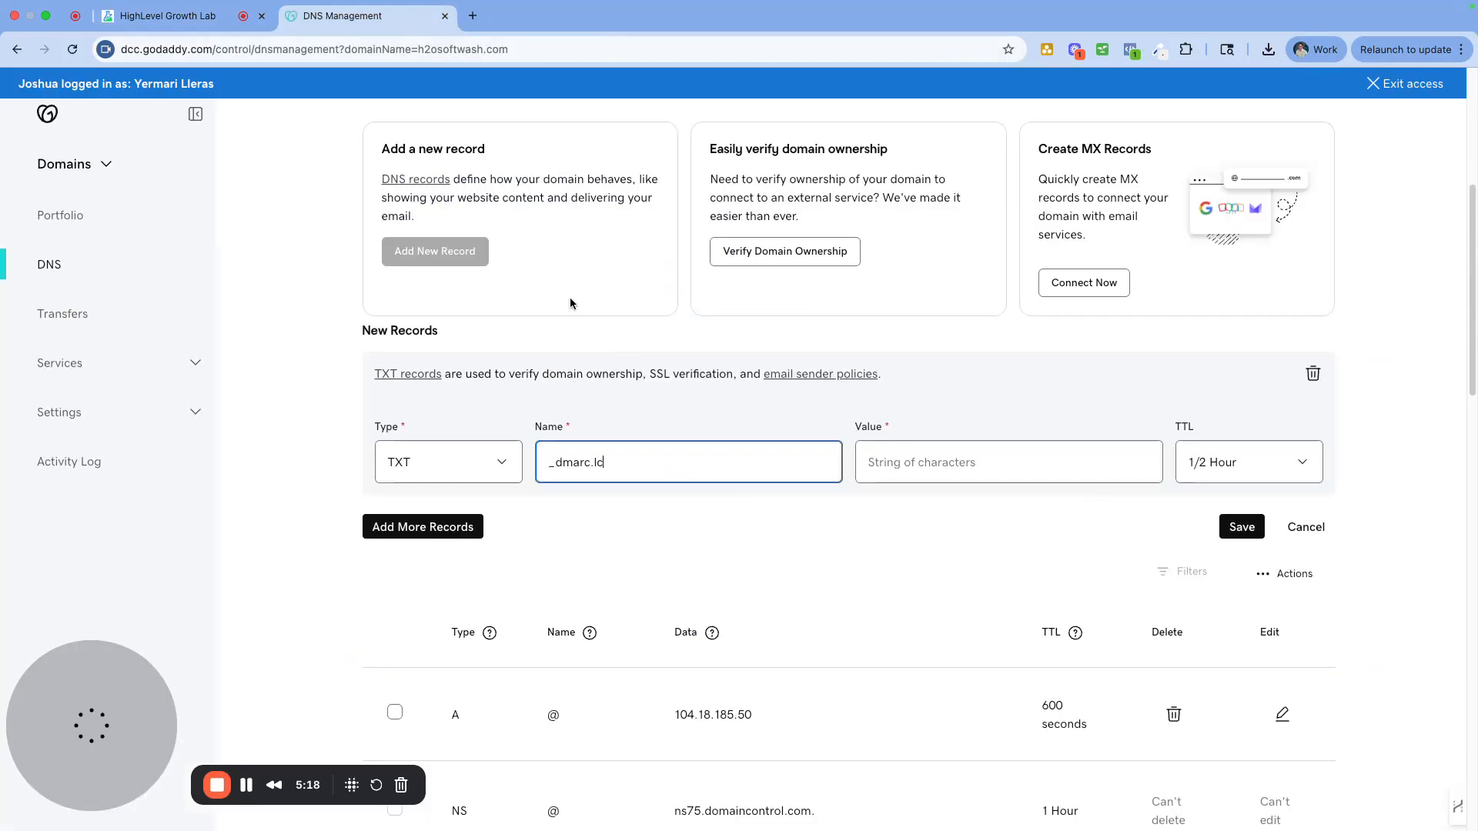
click(919, 450)
key(super+v)
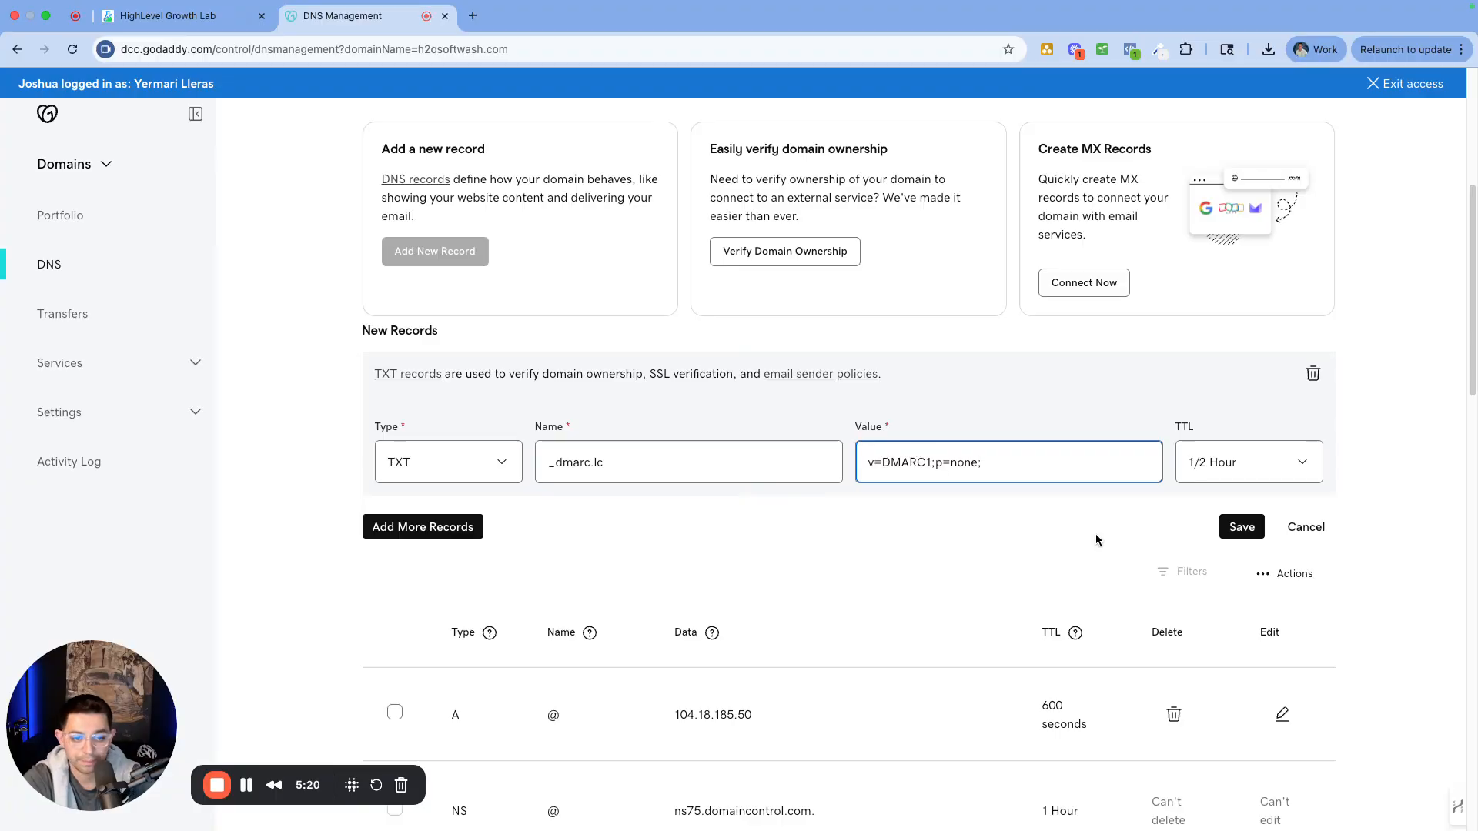
click(1240, 527)
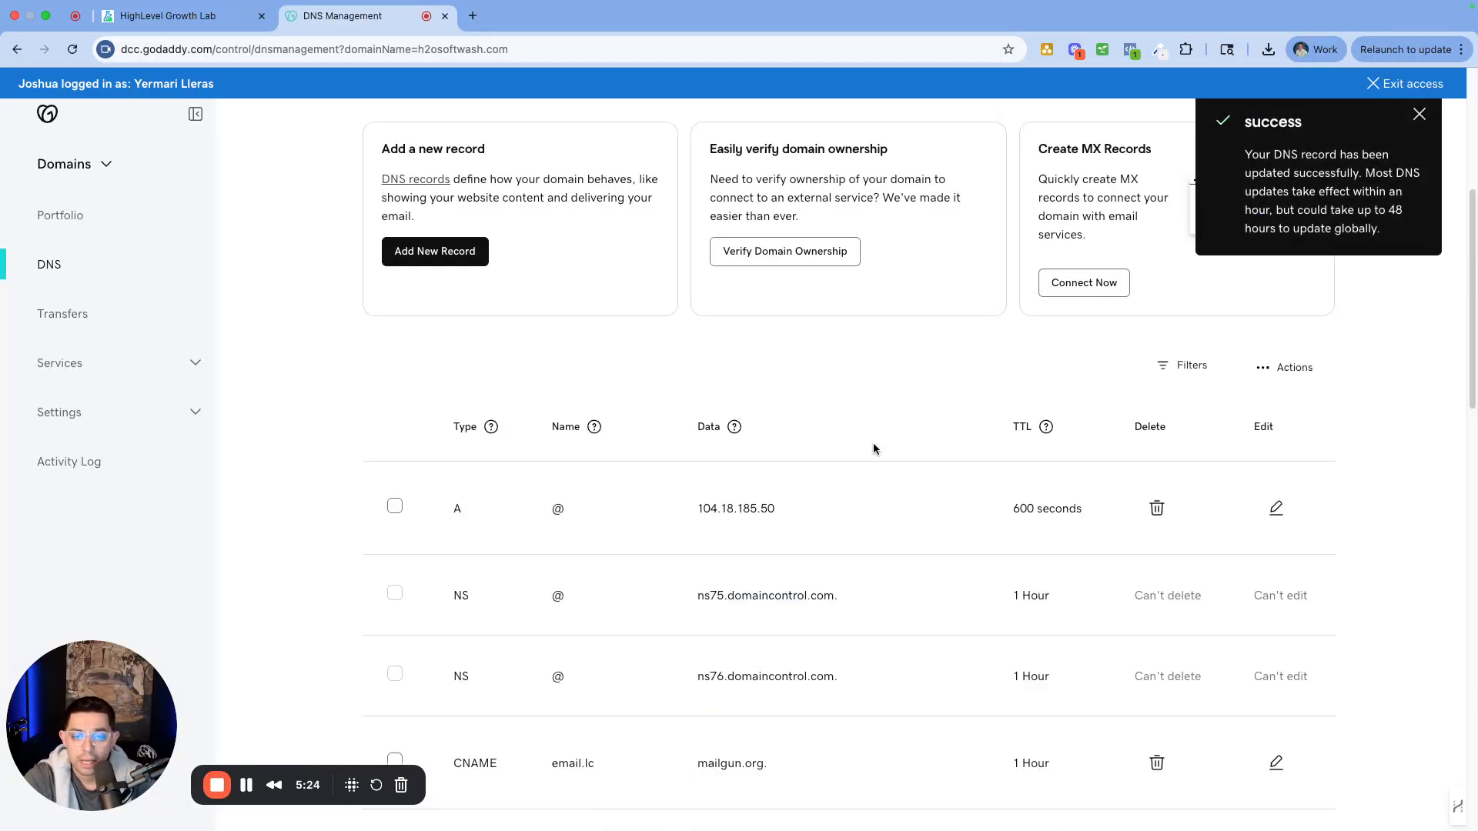
Review the GoDaddy record list, pointing out the Mailgun MX record
scroll(870, 461, down, 3)
scroll(824, 478, down, 3)
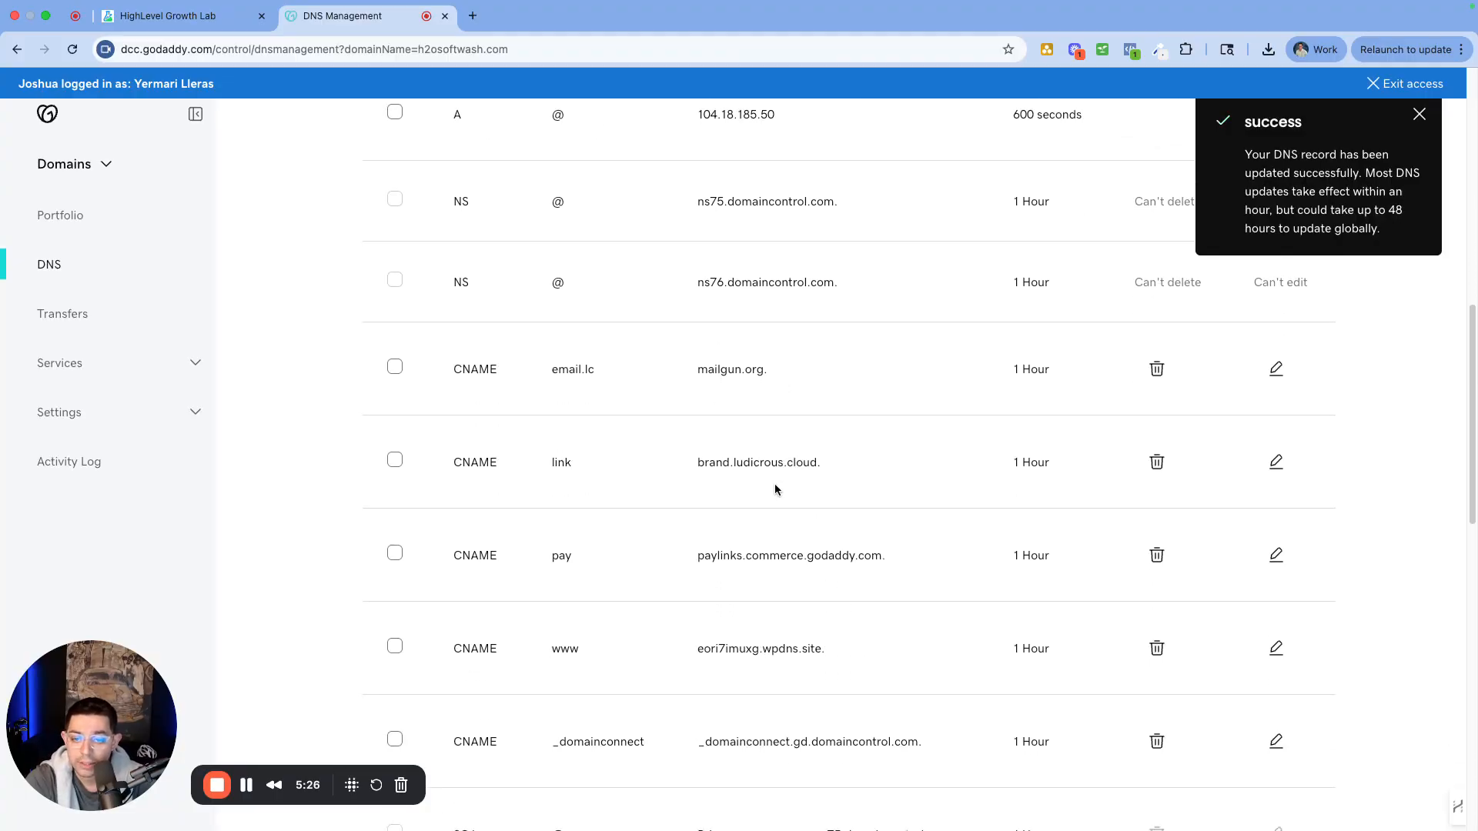
drag(783, 372, 608, 389)
scroll(688, 426, down, 2)
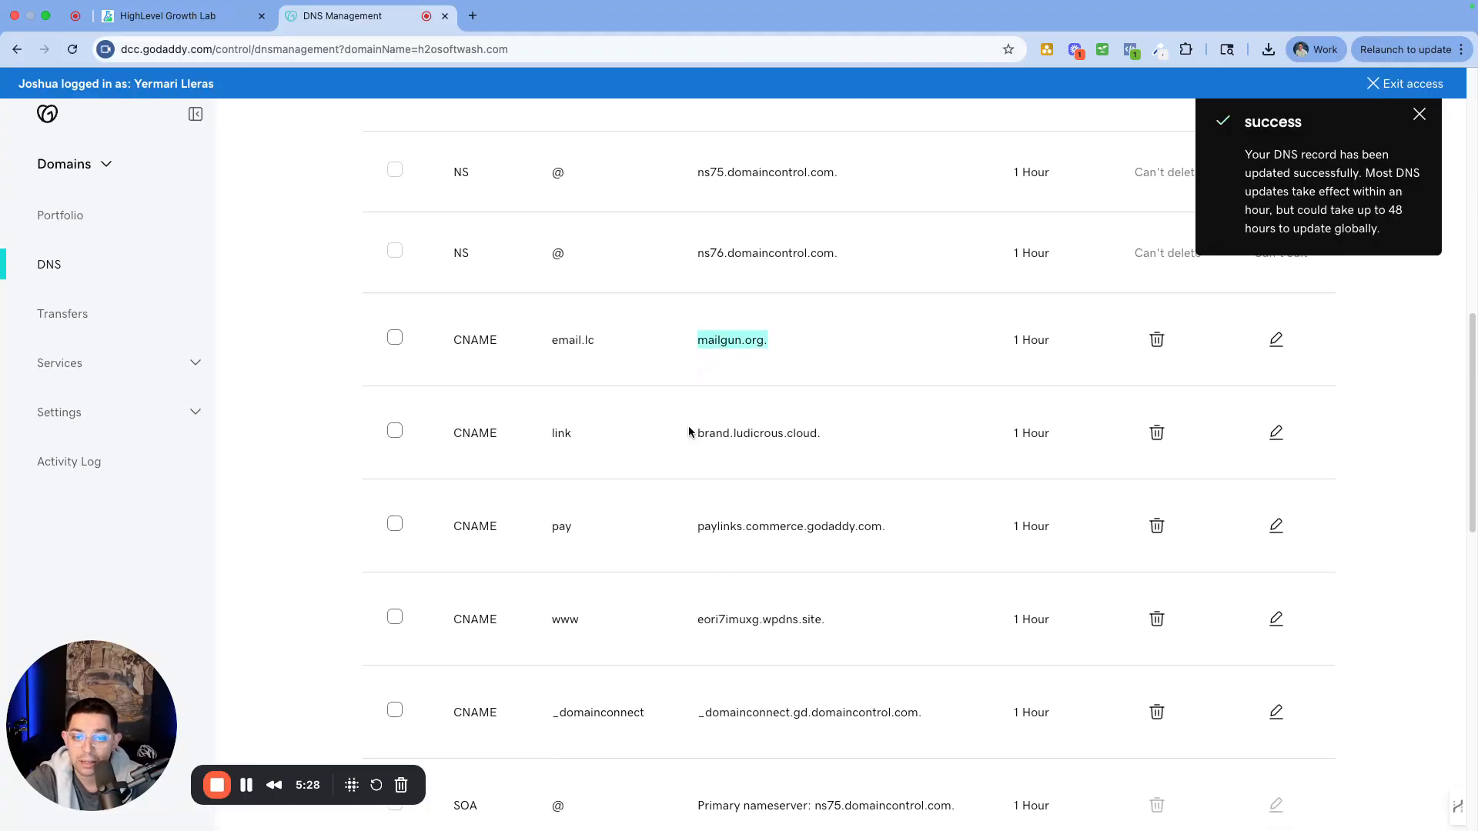
scroll(682, 573, down, 2)
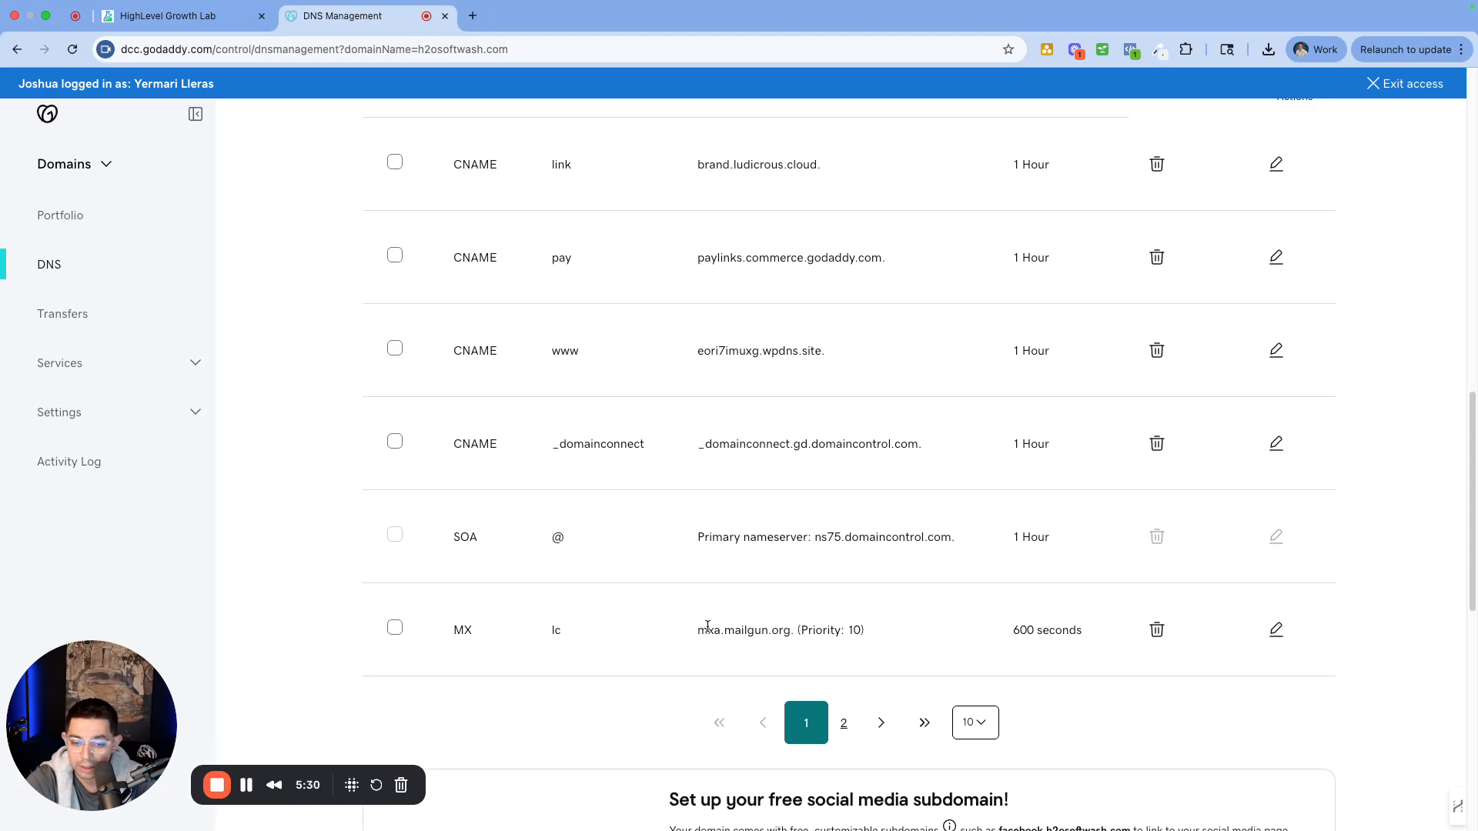
drag(693, 633, 770, 633)
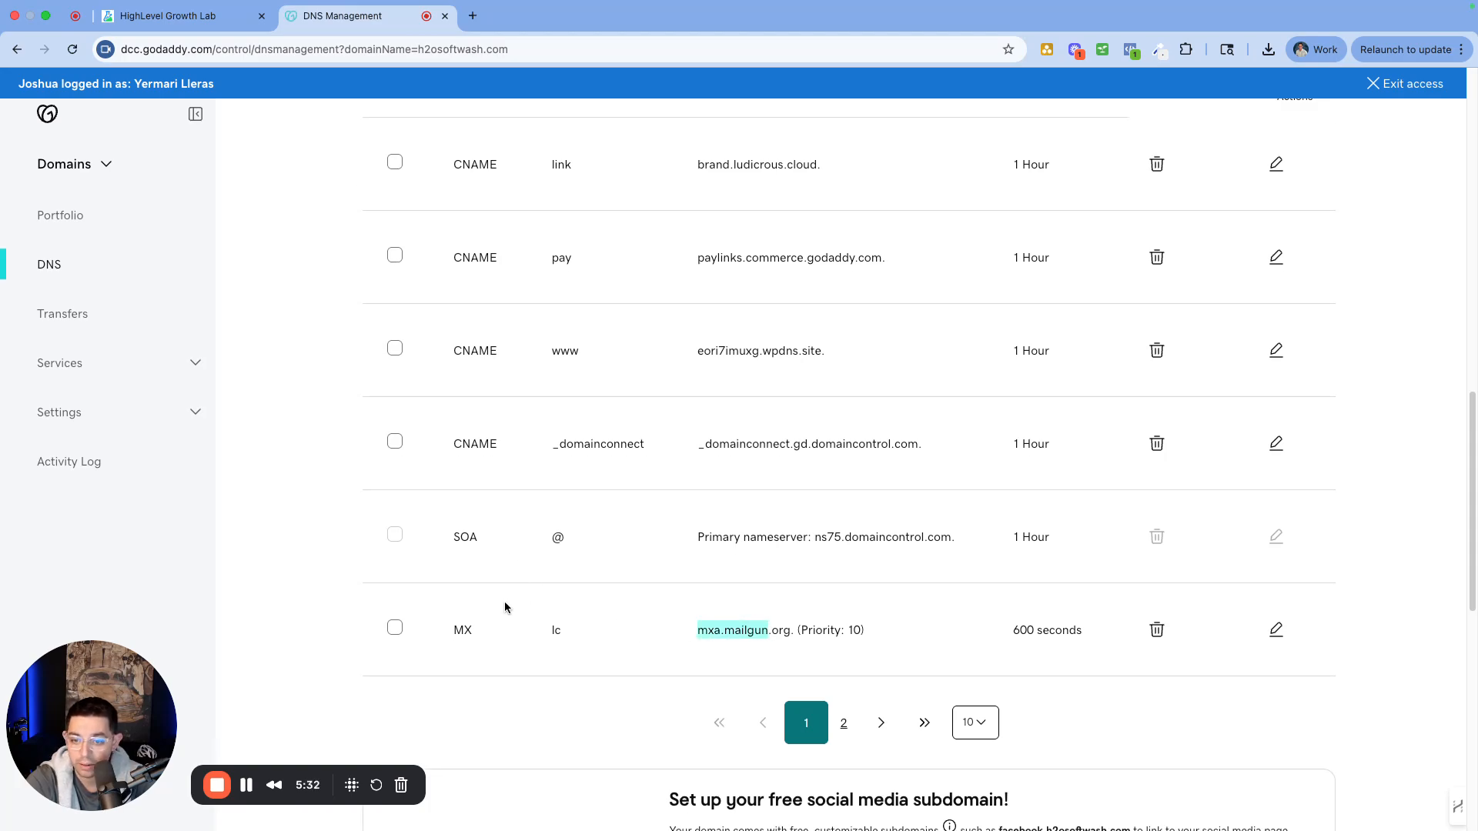
drag(475, 629, 440, 632)
Verify lc.h2osoftwash.com, noting the still-unverified DKIM value and optional DMARC record
click(169, 15)
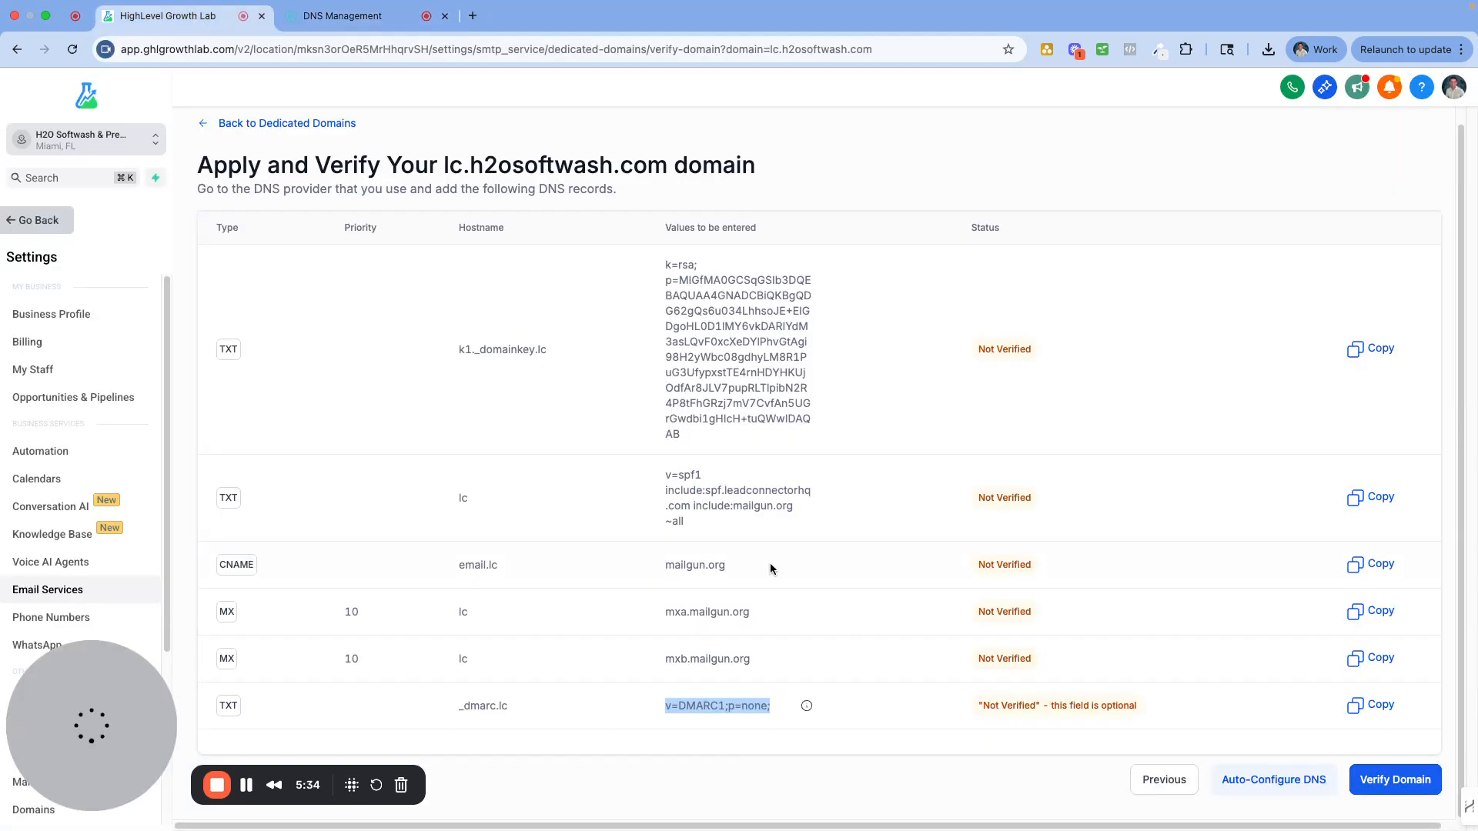
click(1394, 792)
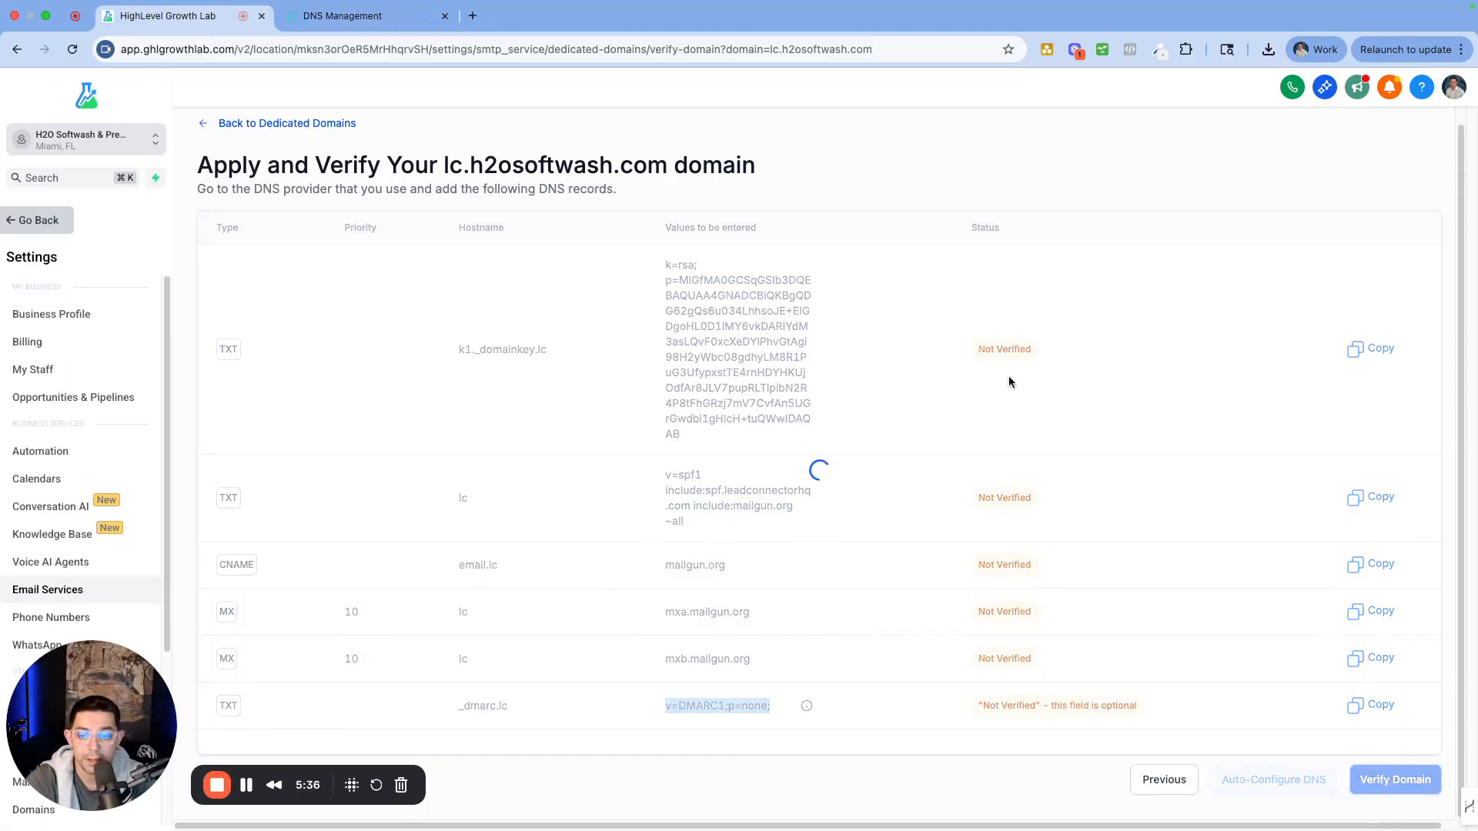
scroll(993, 281, down, 1)
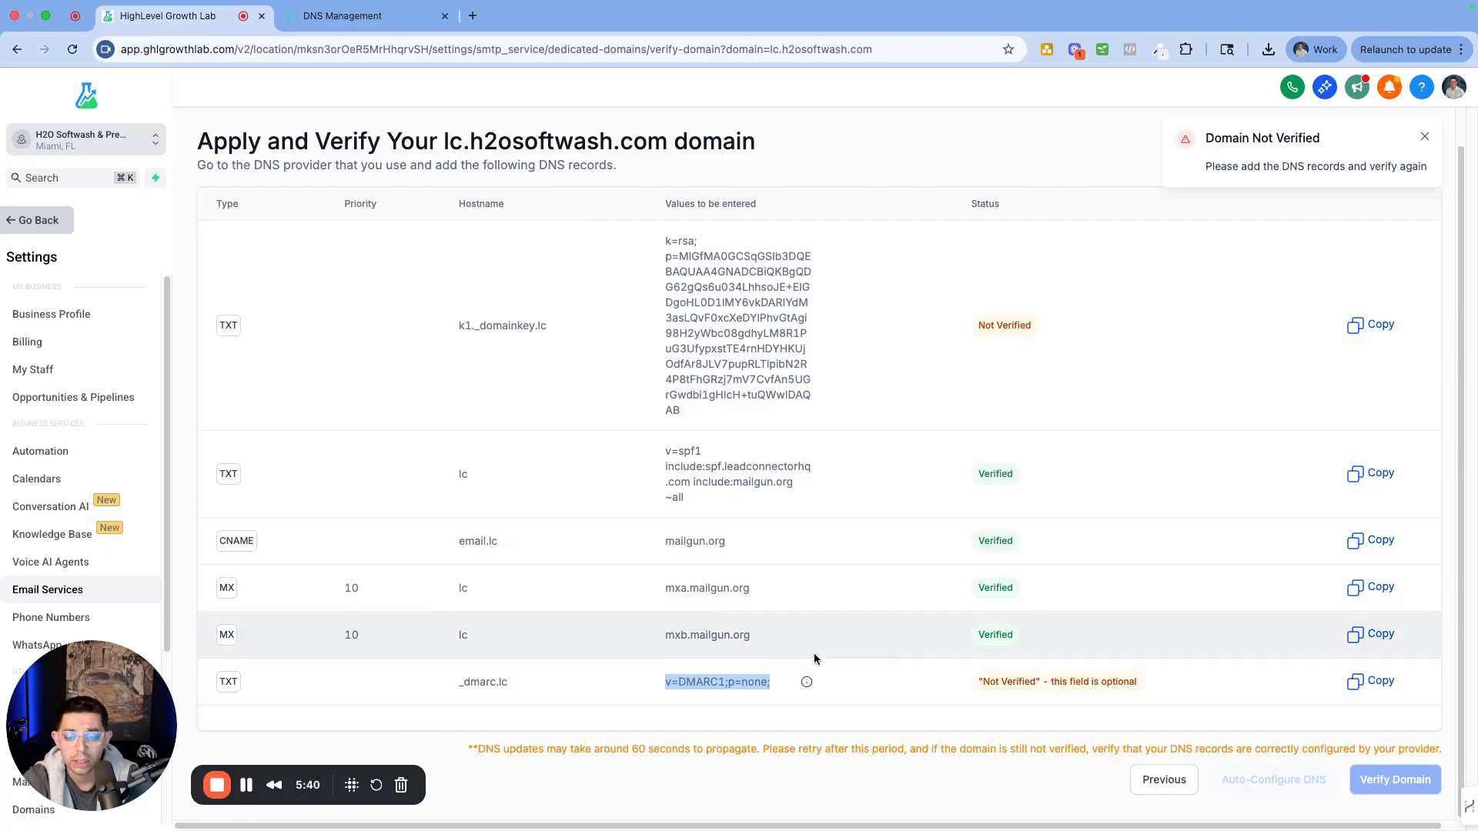
drag(1028, 329, 944, 331)
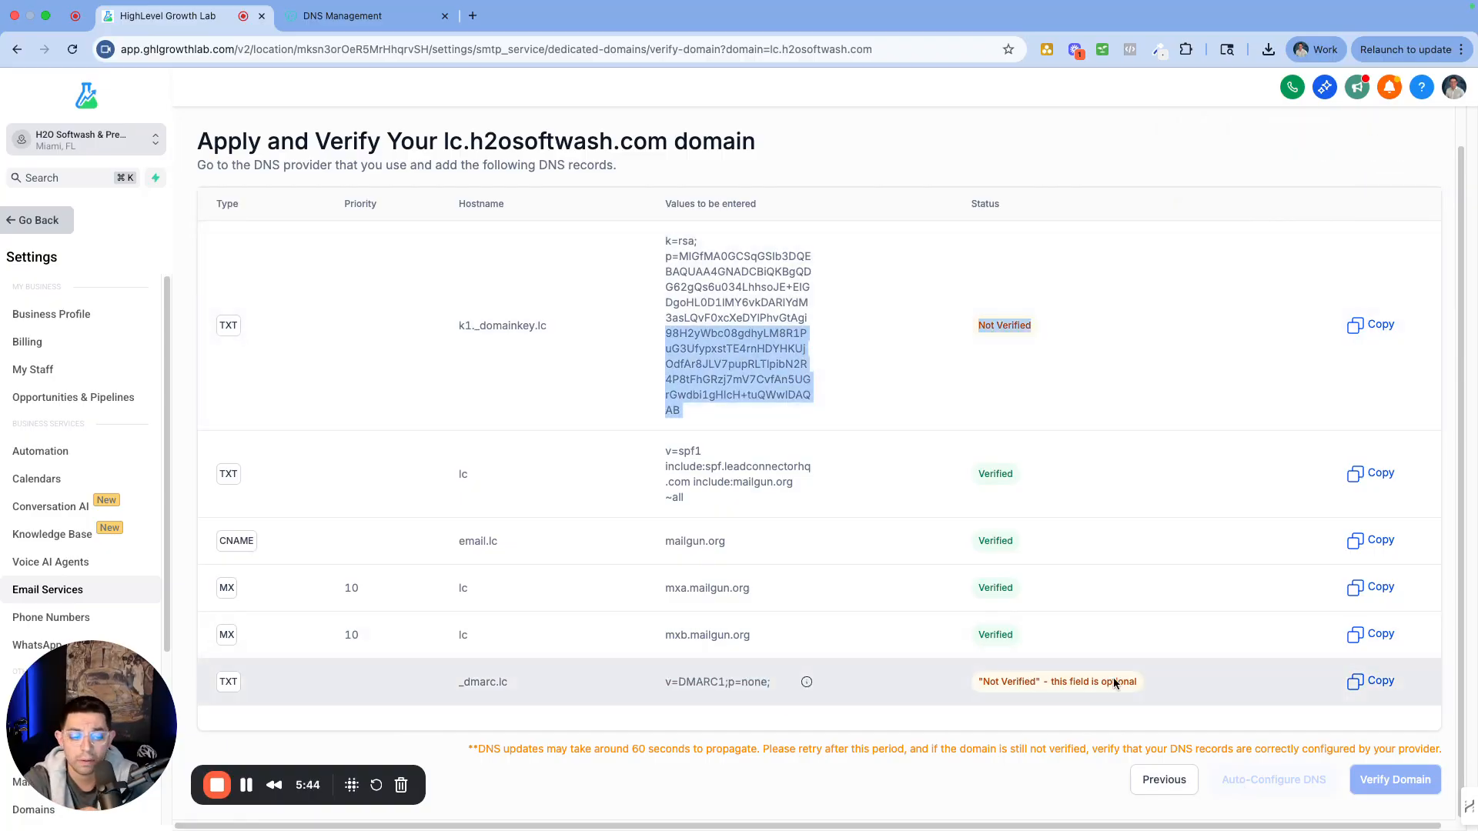
drag(1116, 683, 1017, 685)
scroll(613, 318, up, 2)
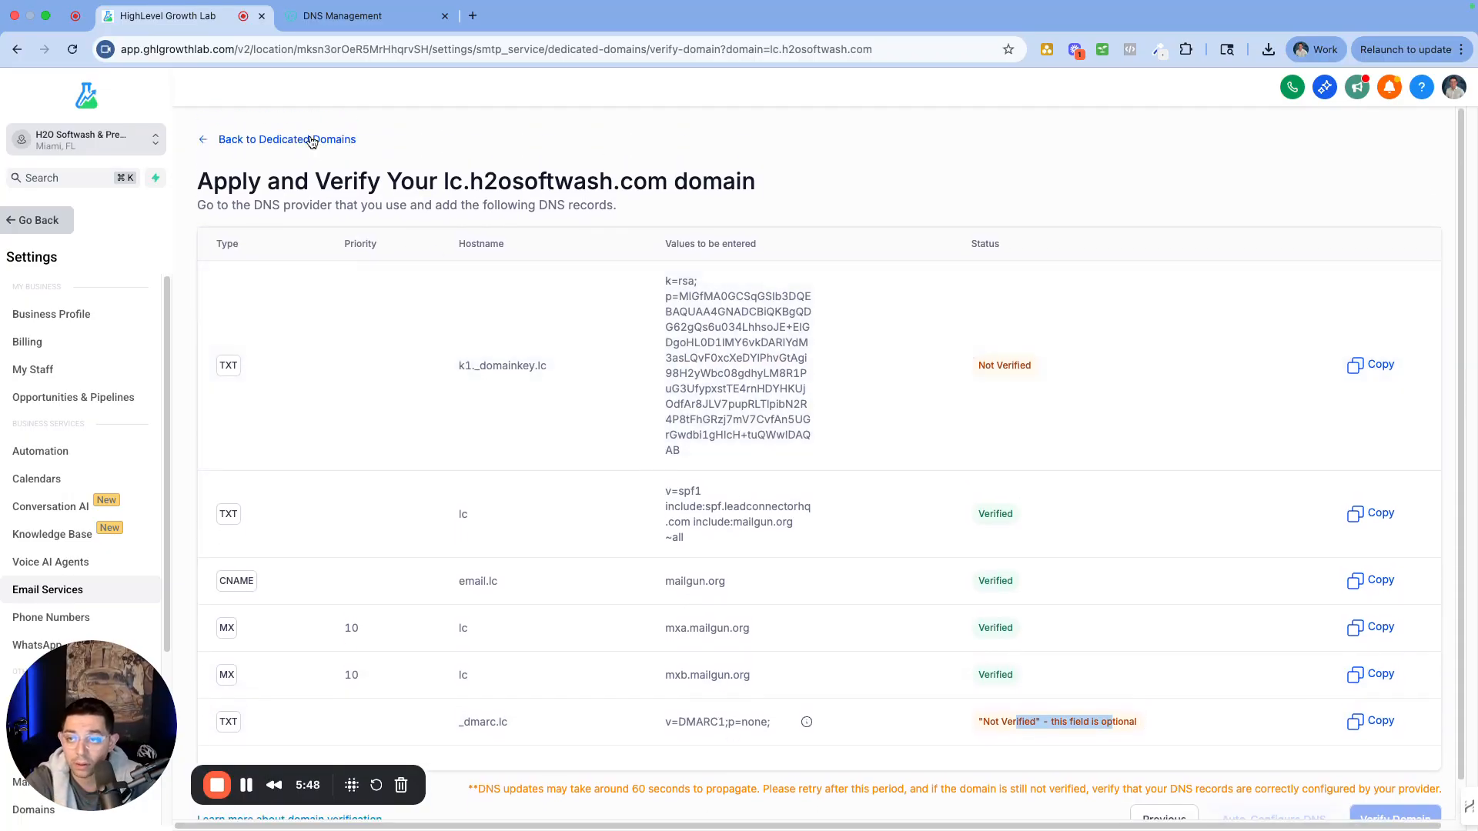
Go back to the Dedicated Domains list and reopen lc.h2osoftwash.com with Verify Now
click(276, 143)
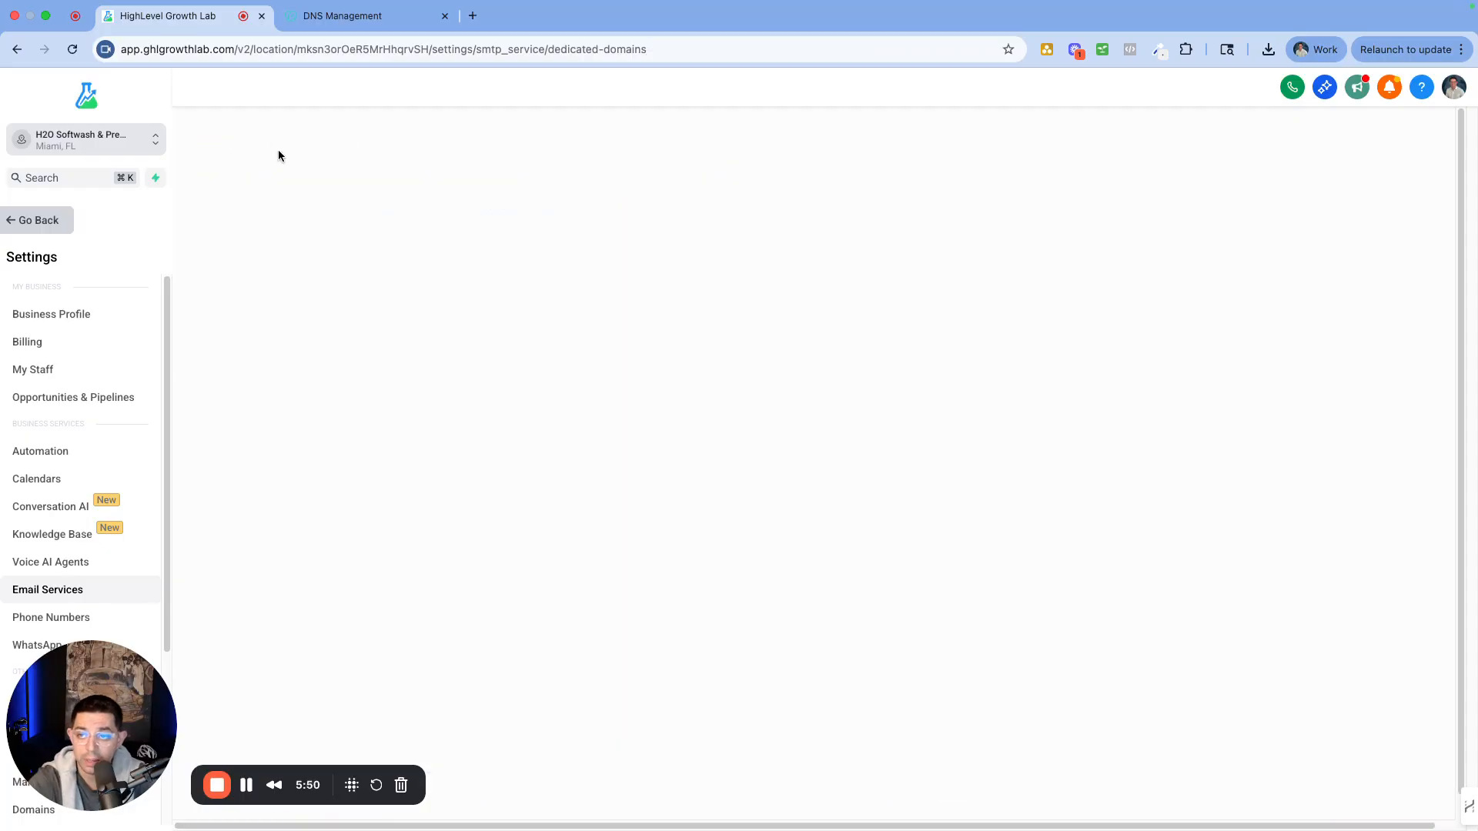
scroll(519, 577, down, 3)
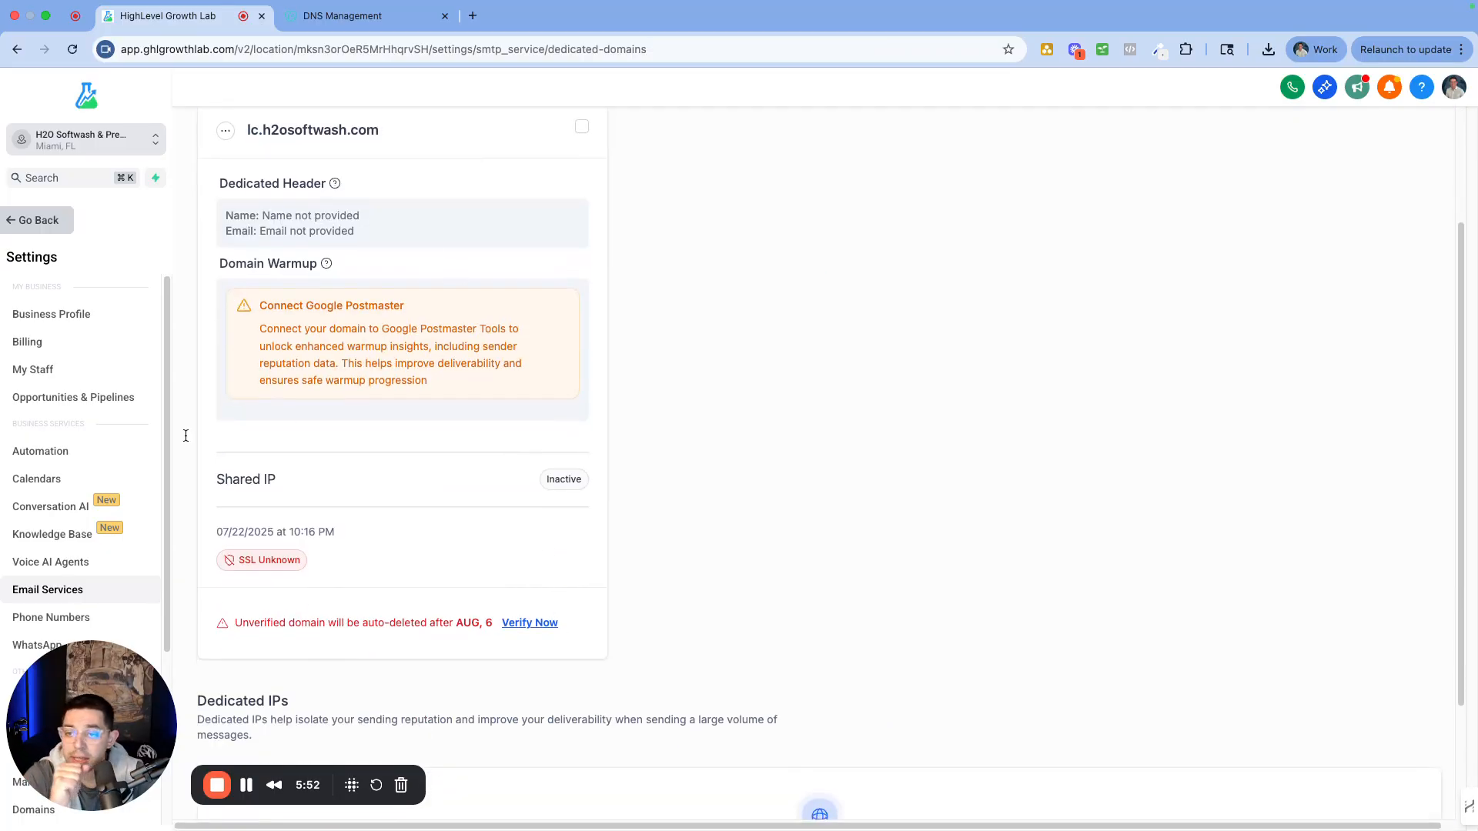
scroll(406, 356, up, 3)
drag(247, 288, 355, 311)
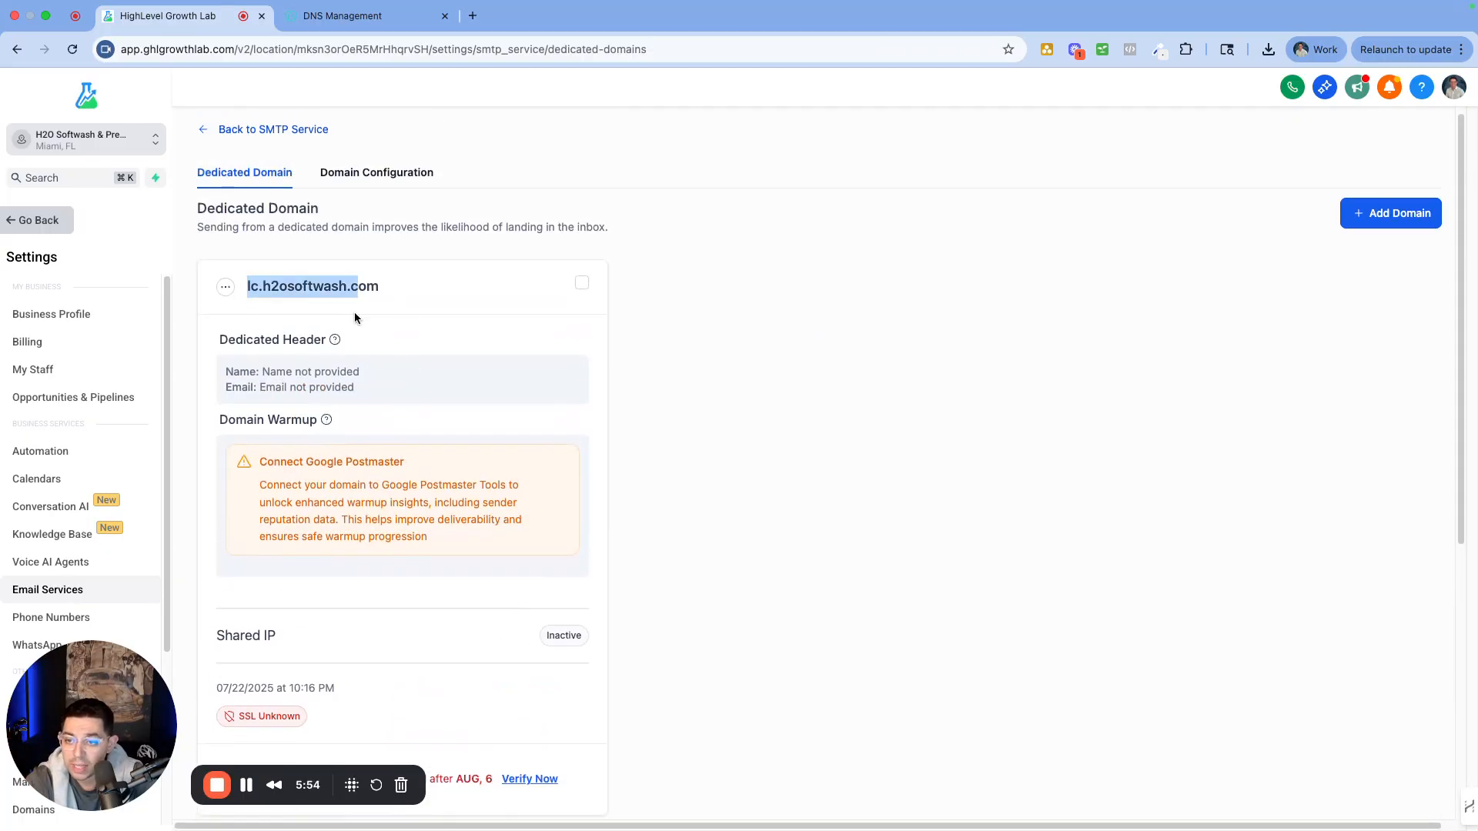
scroll(396, 442, down, 5)
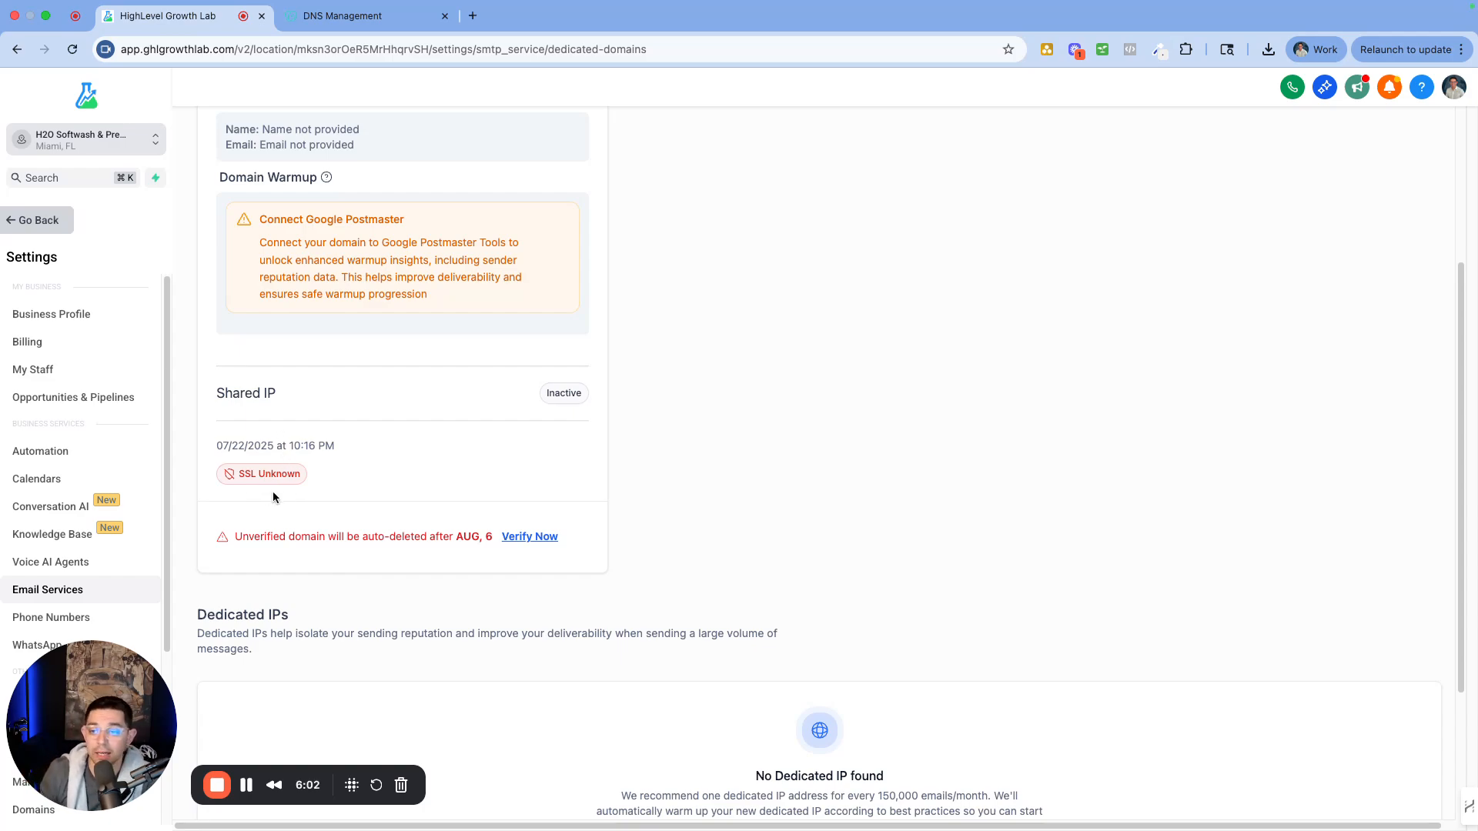
click(529, 537)
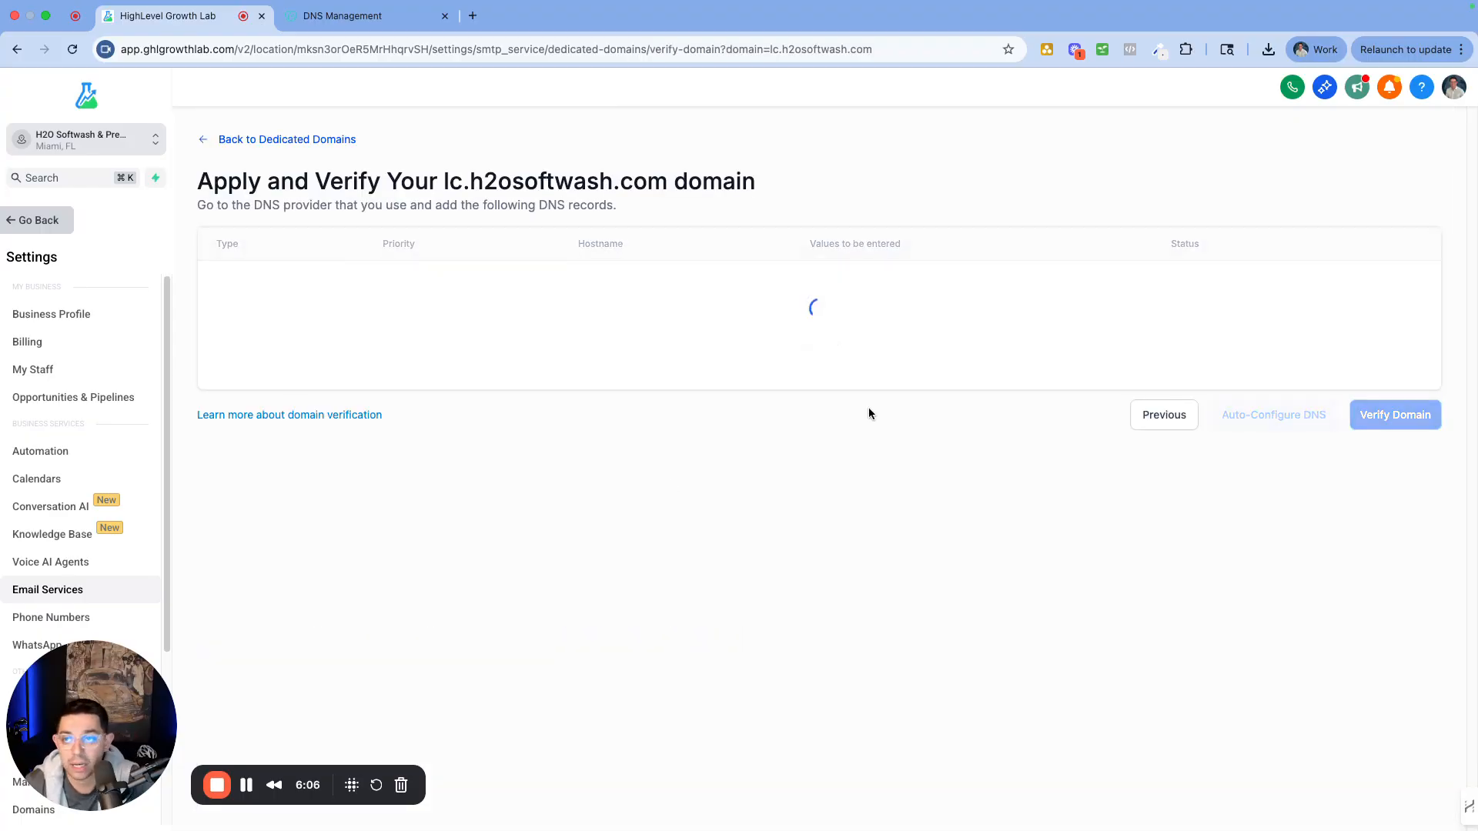
Rerun verification on lc.h2osoftwash.com until all six DNS records pass and SSL shows Issued
scroll(1078, 394, down, 1)
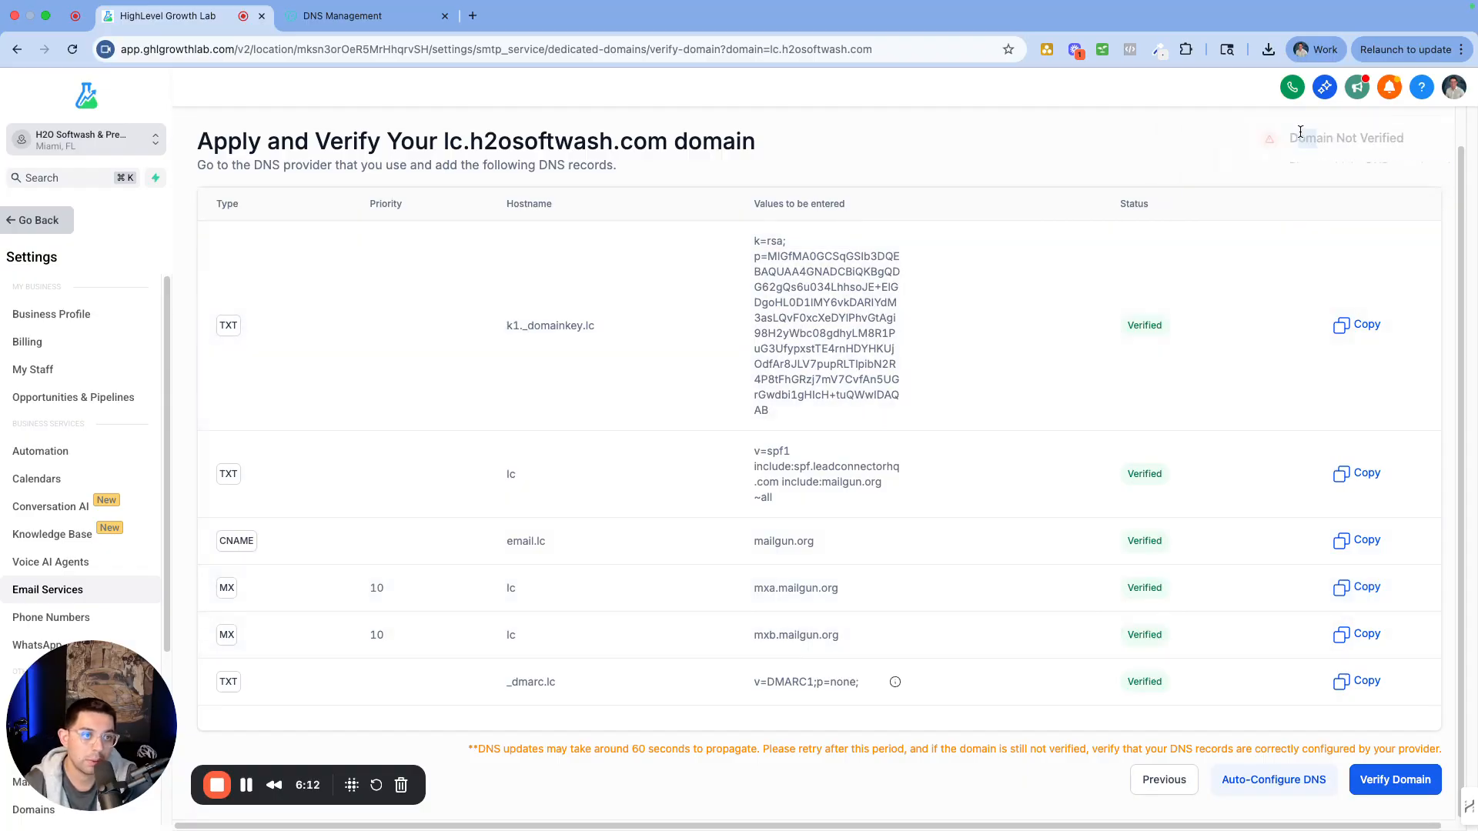
drag(1300, 136, 1288, 182)
click(1025, 171)
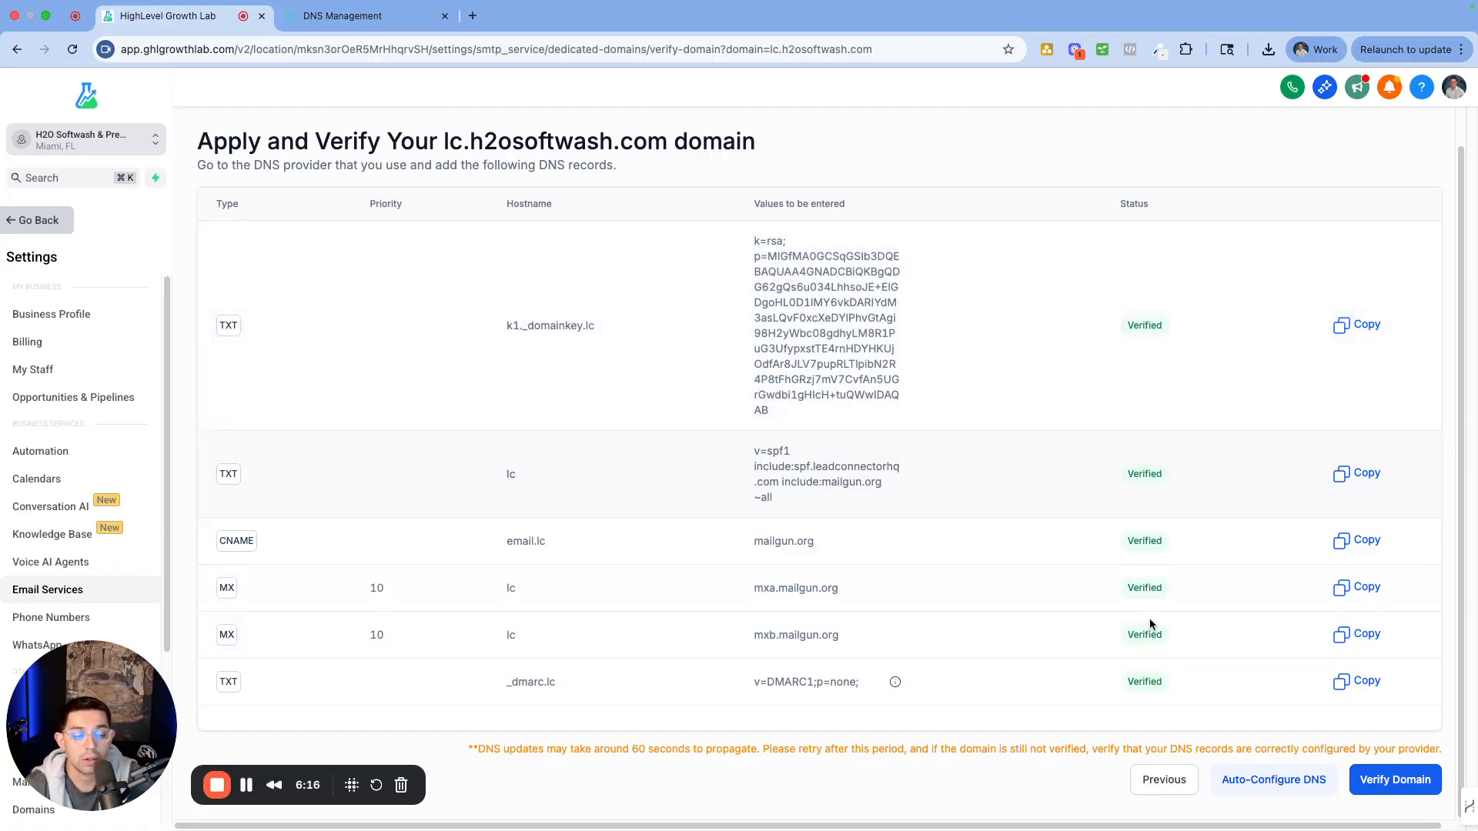
click(1394, 783)
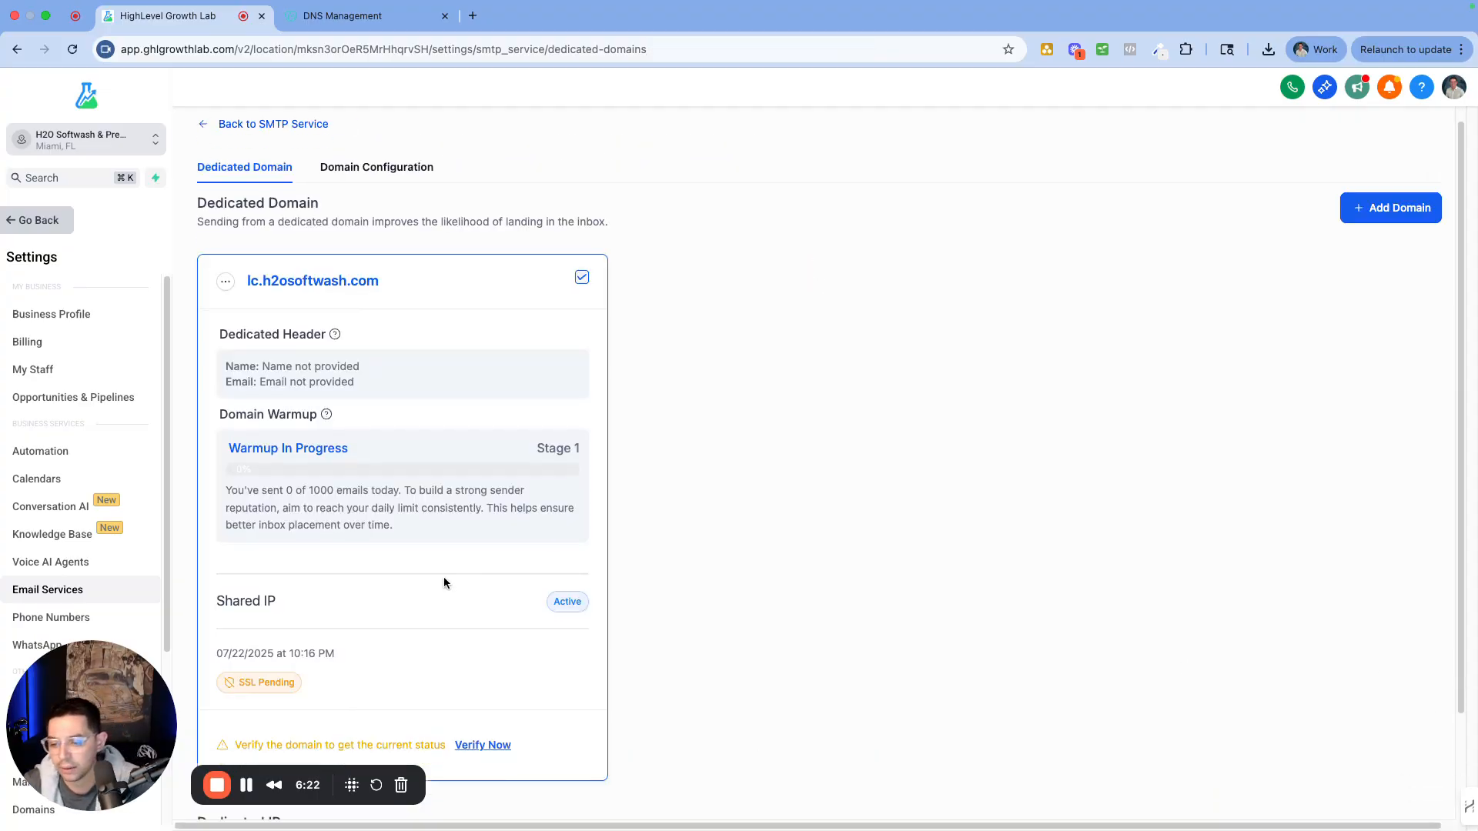
scroll(277, 547, down, 2)
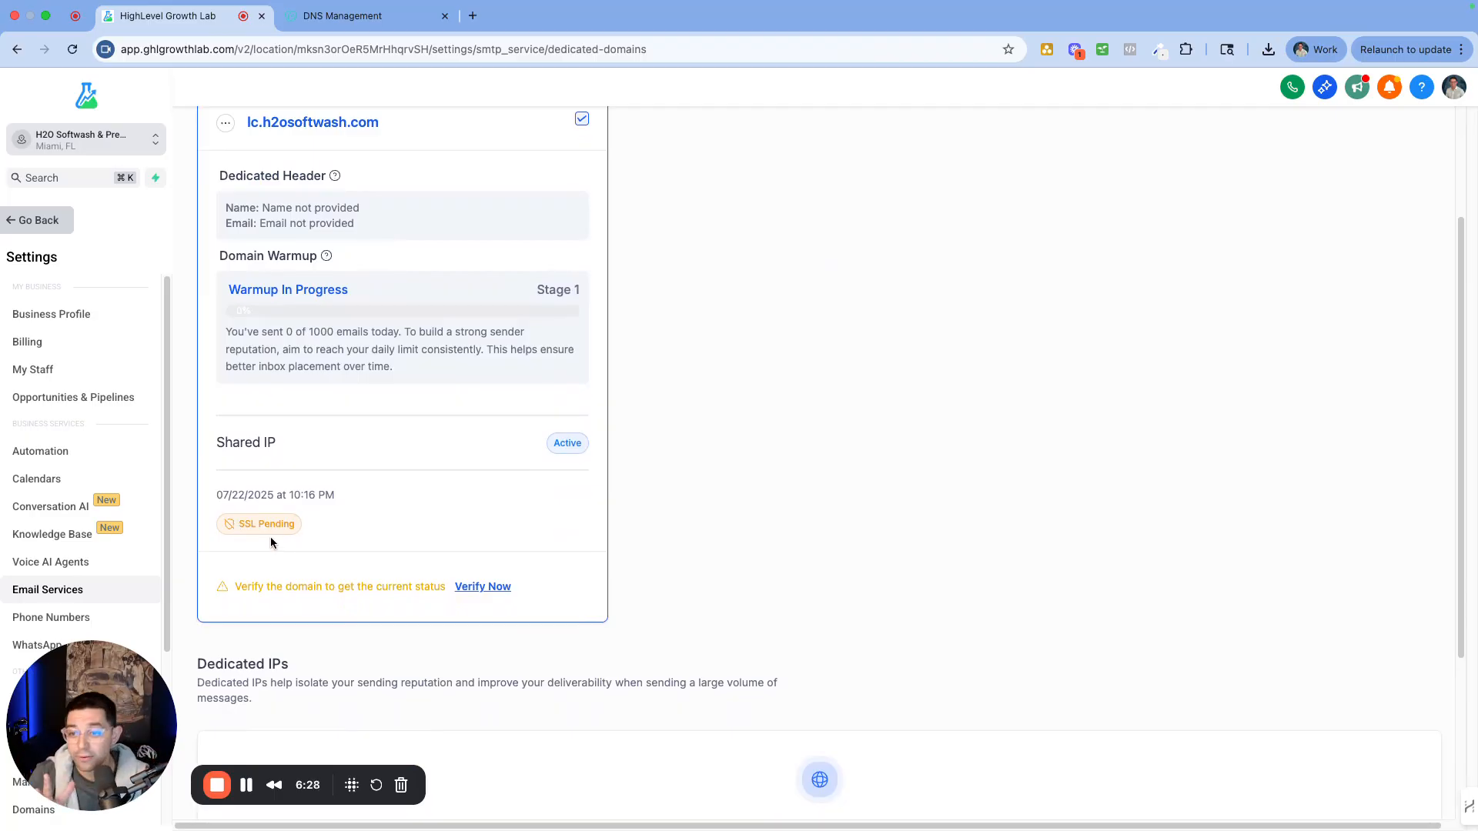
click(481, 588)
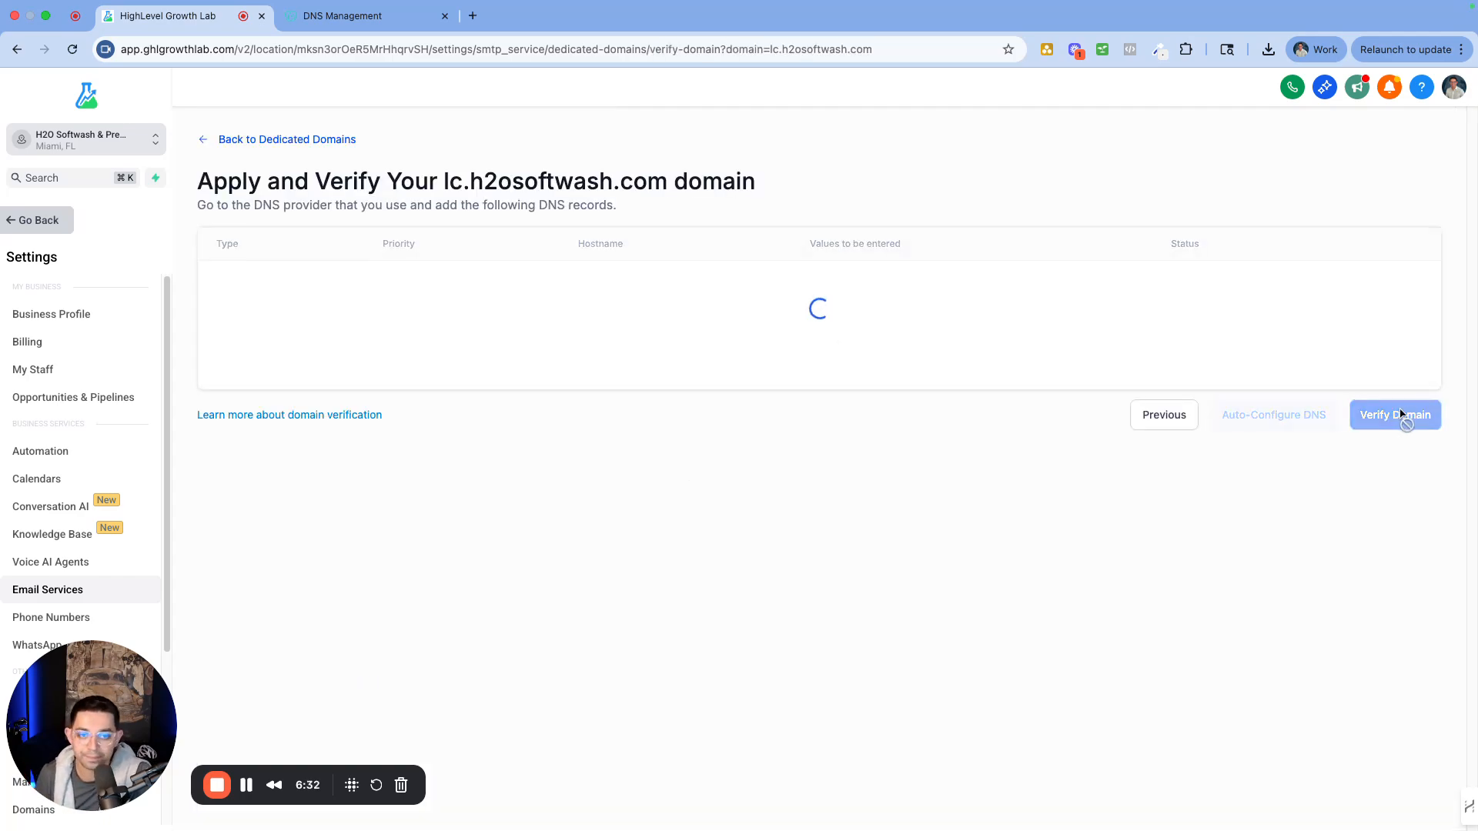
scroll(1301, 318, down, 1)
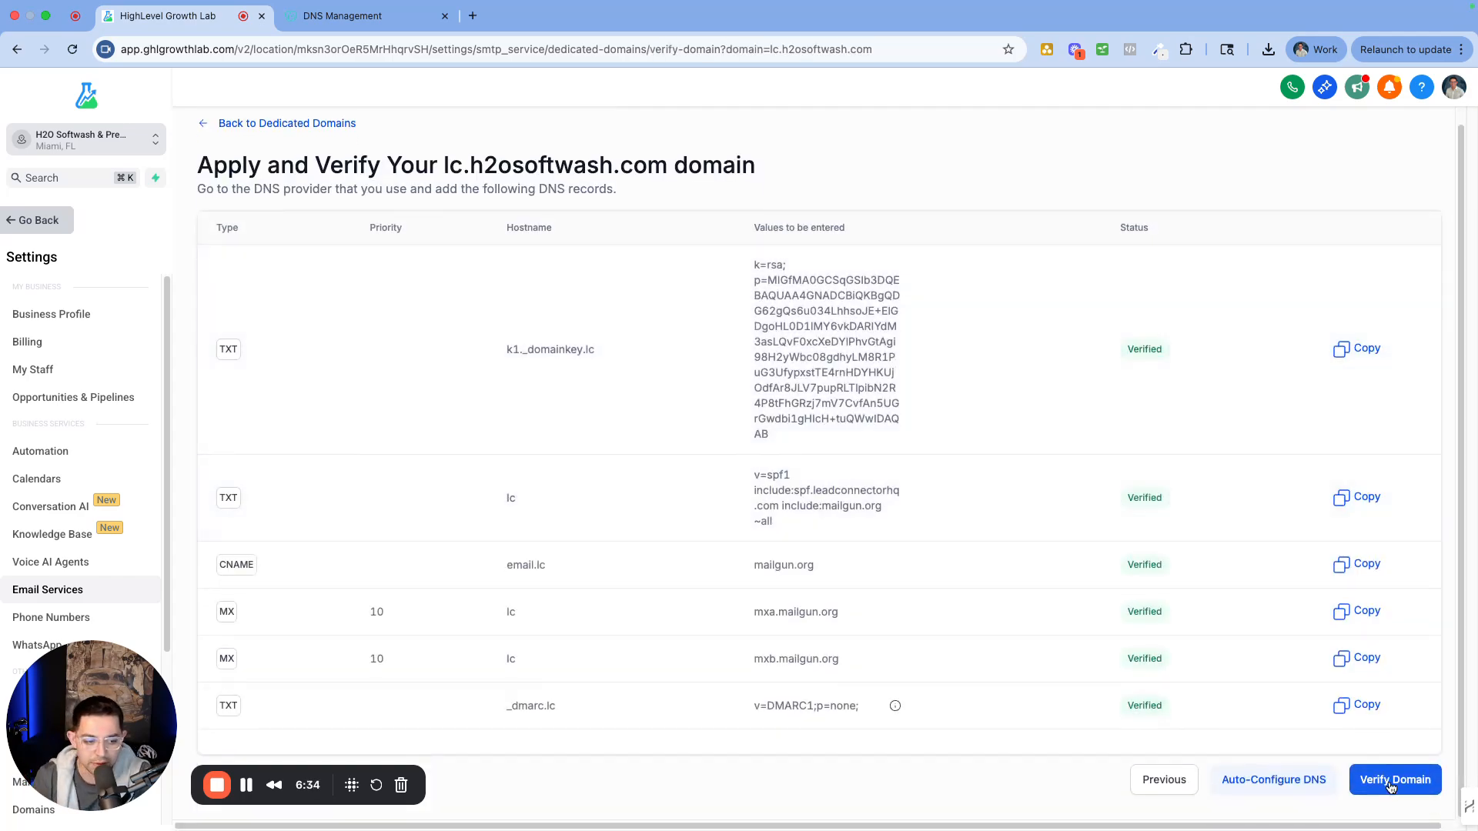
click(1392, 780)
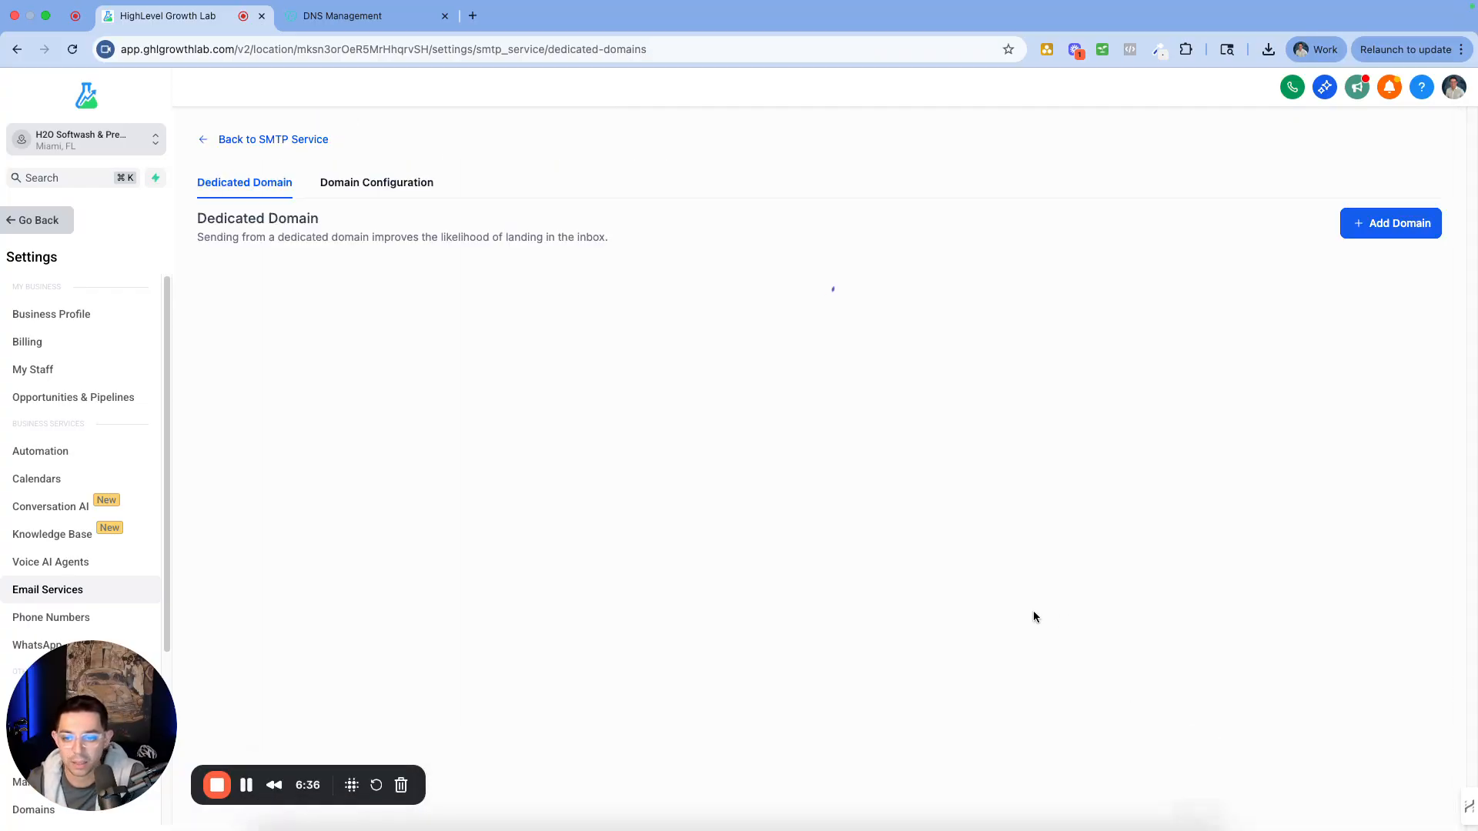
scroll(582, 495, down, 2)
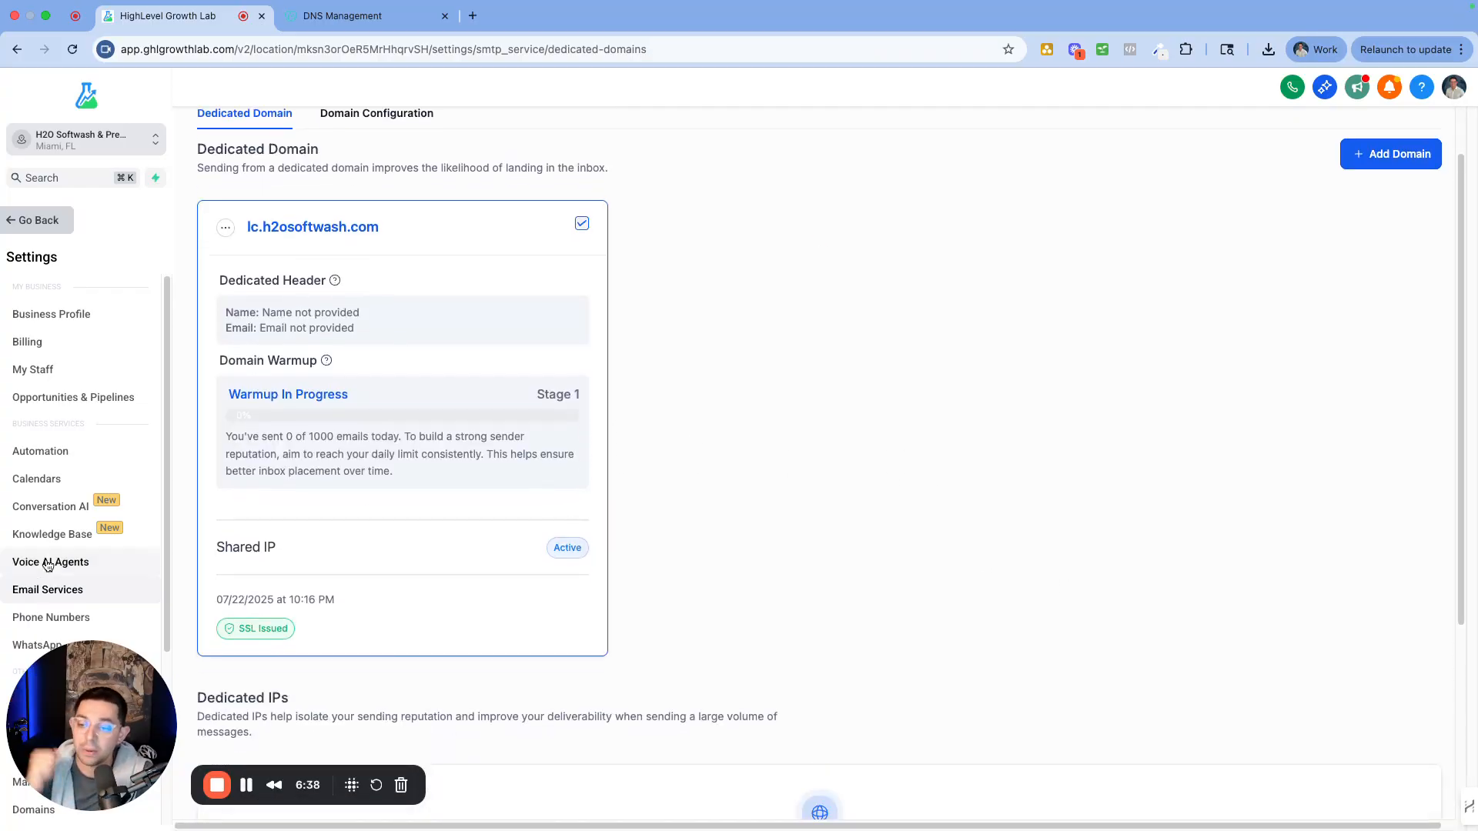
Confirm SSL Issued for lc.h2osoftwash.com and go back to the SMTP Service overview
drag(283, 631, 188, 631)
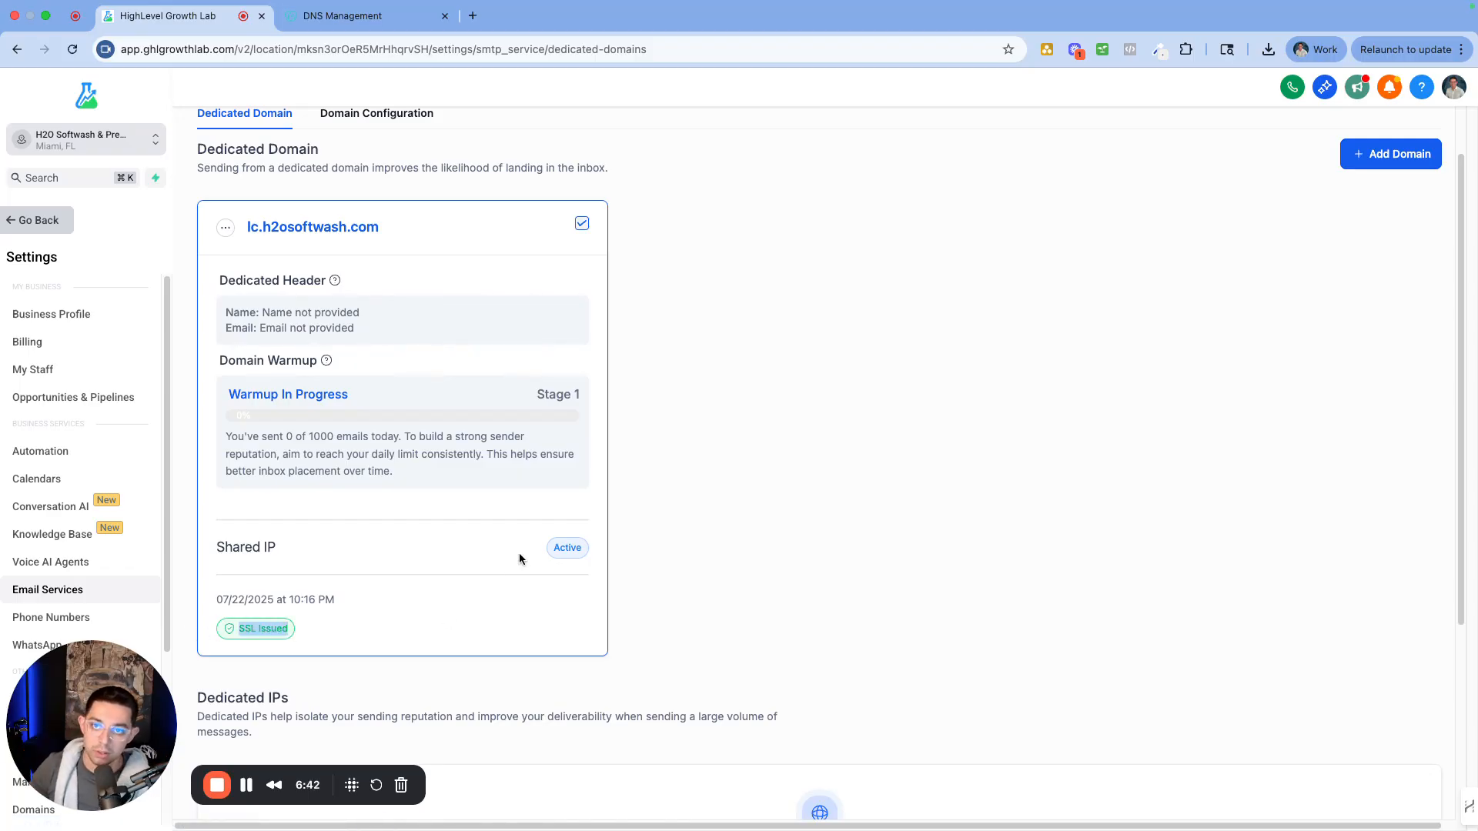
scroll(396, 131, up, 1)
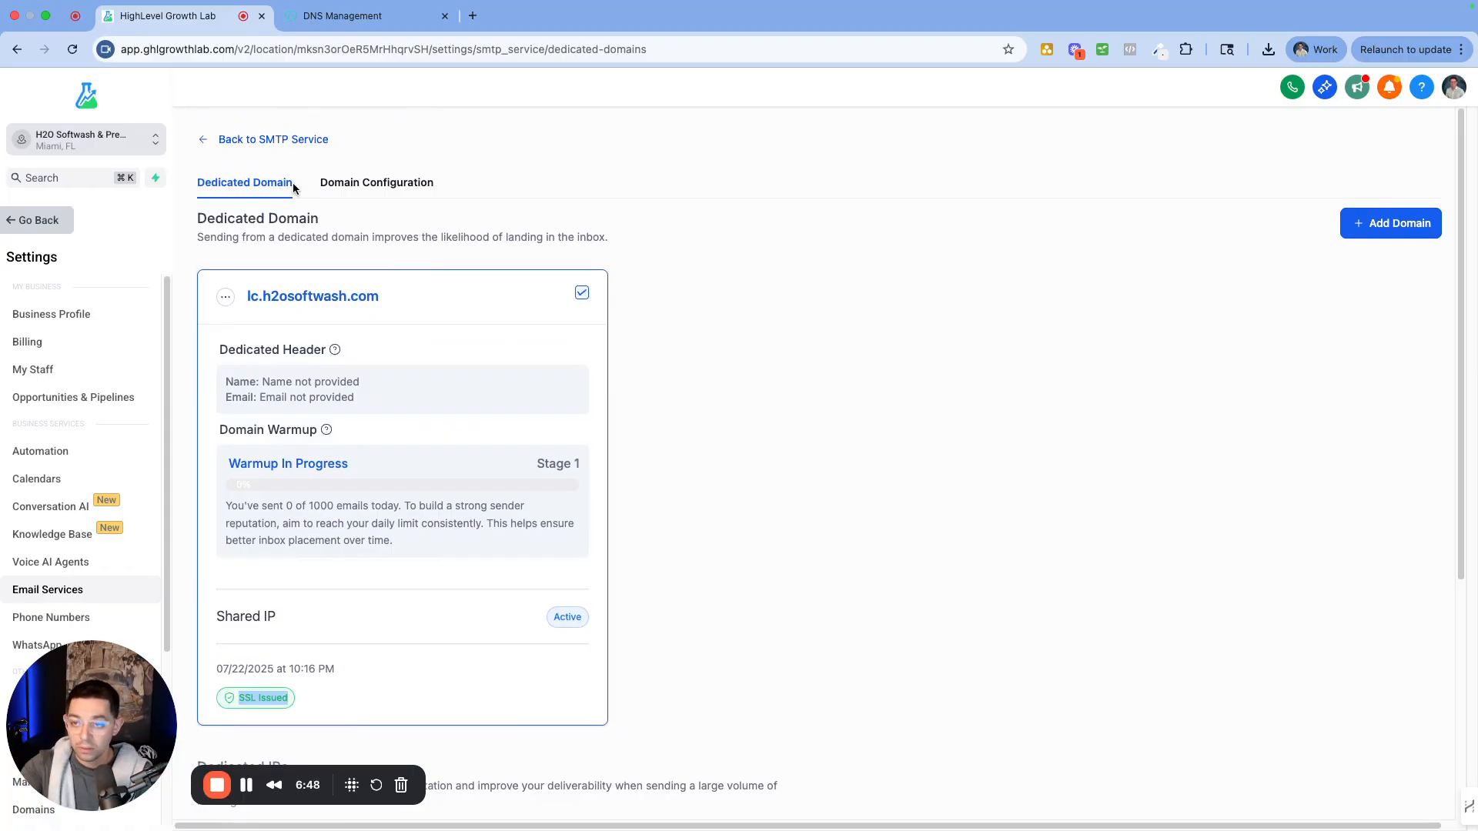
click(254, 143)
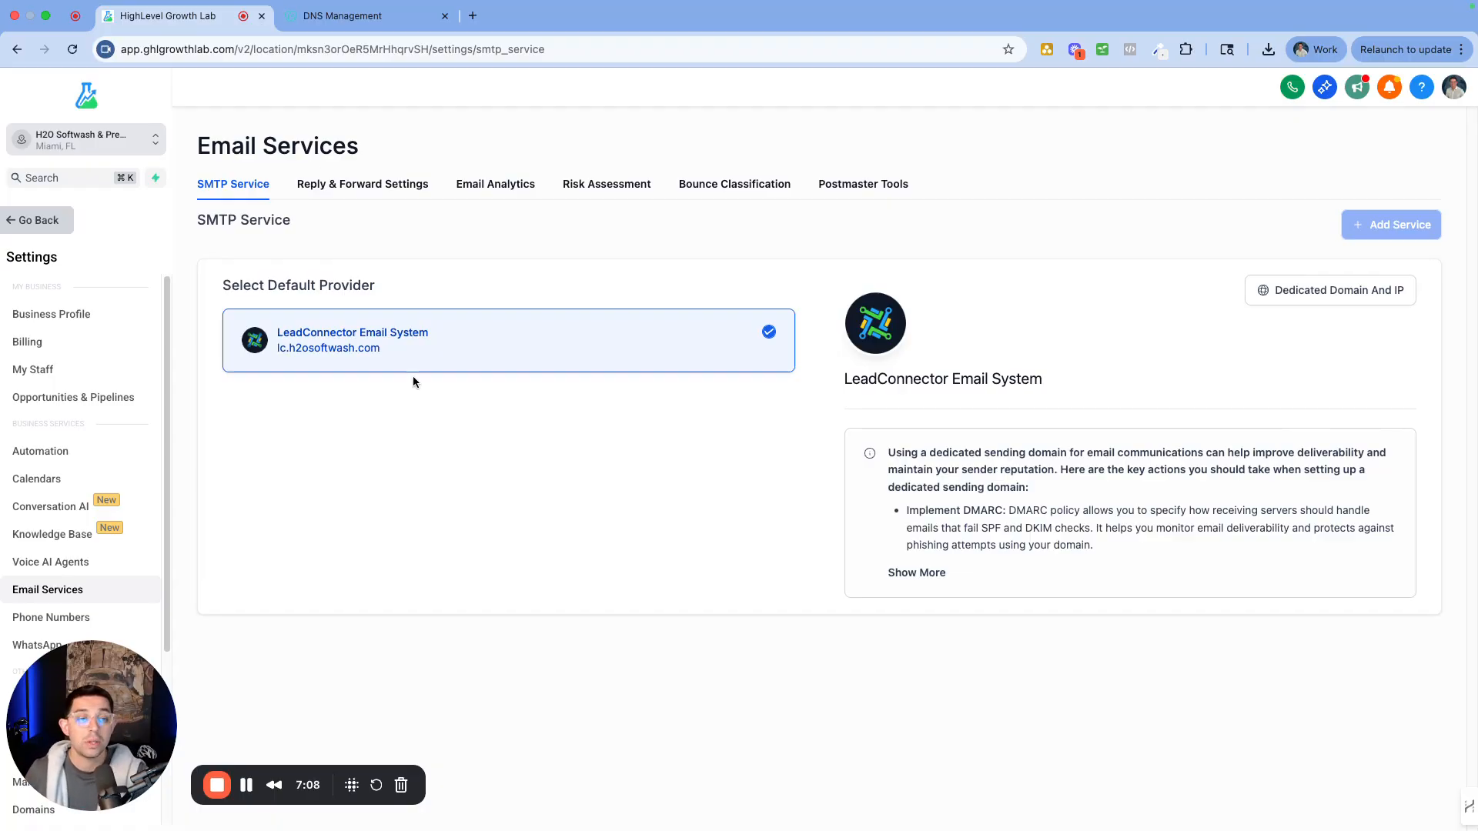
Start adding a new dedicated sending domain, entering 'send.' as its name
click(1343, 294)
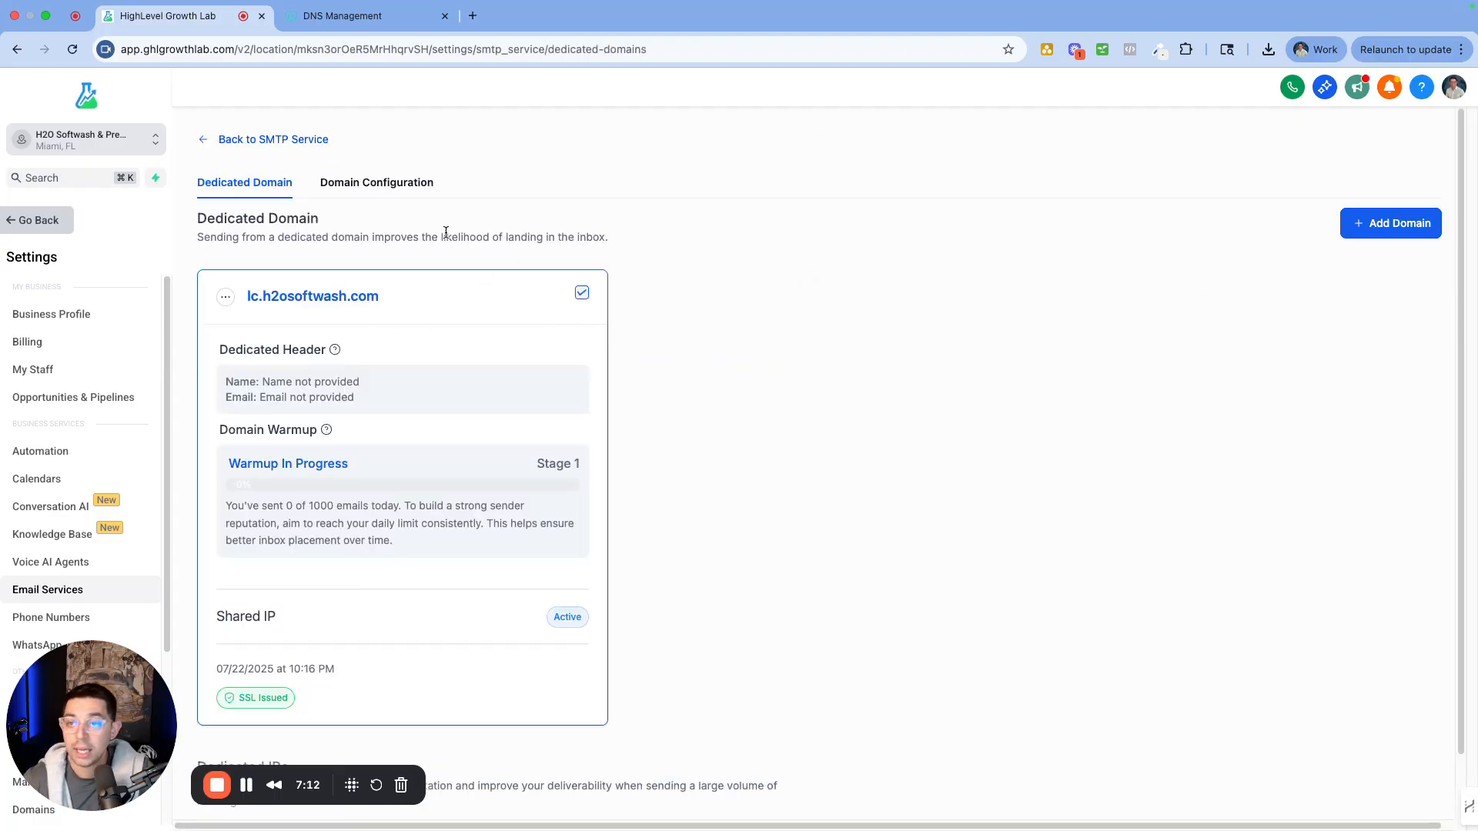
click(1393, 224)
click(386, 299)
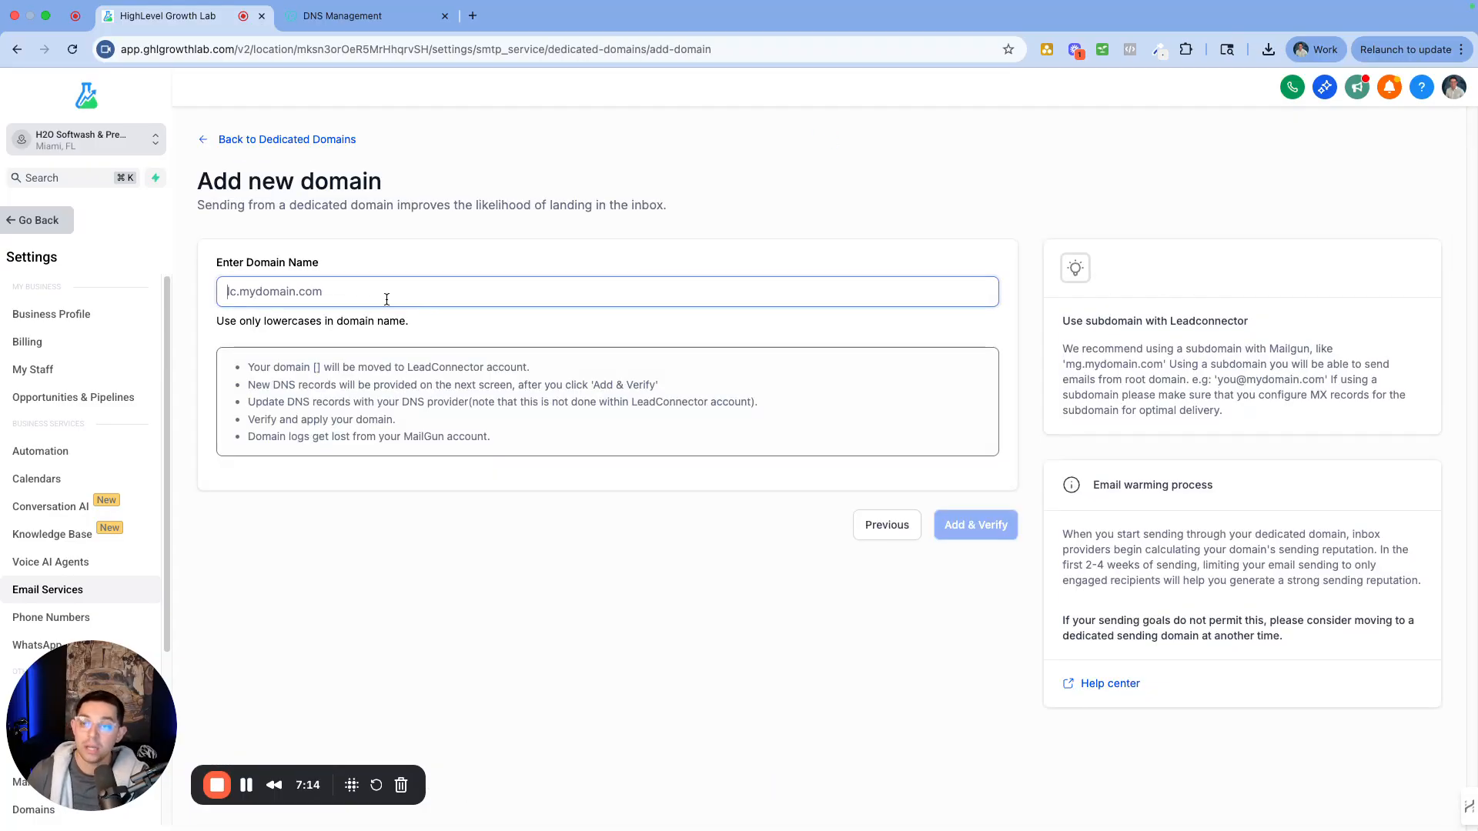
text(send)
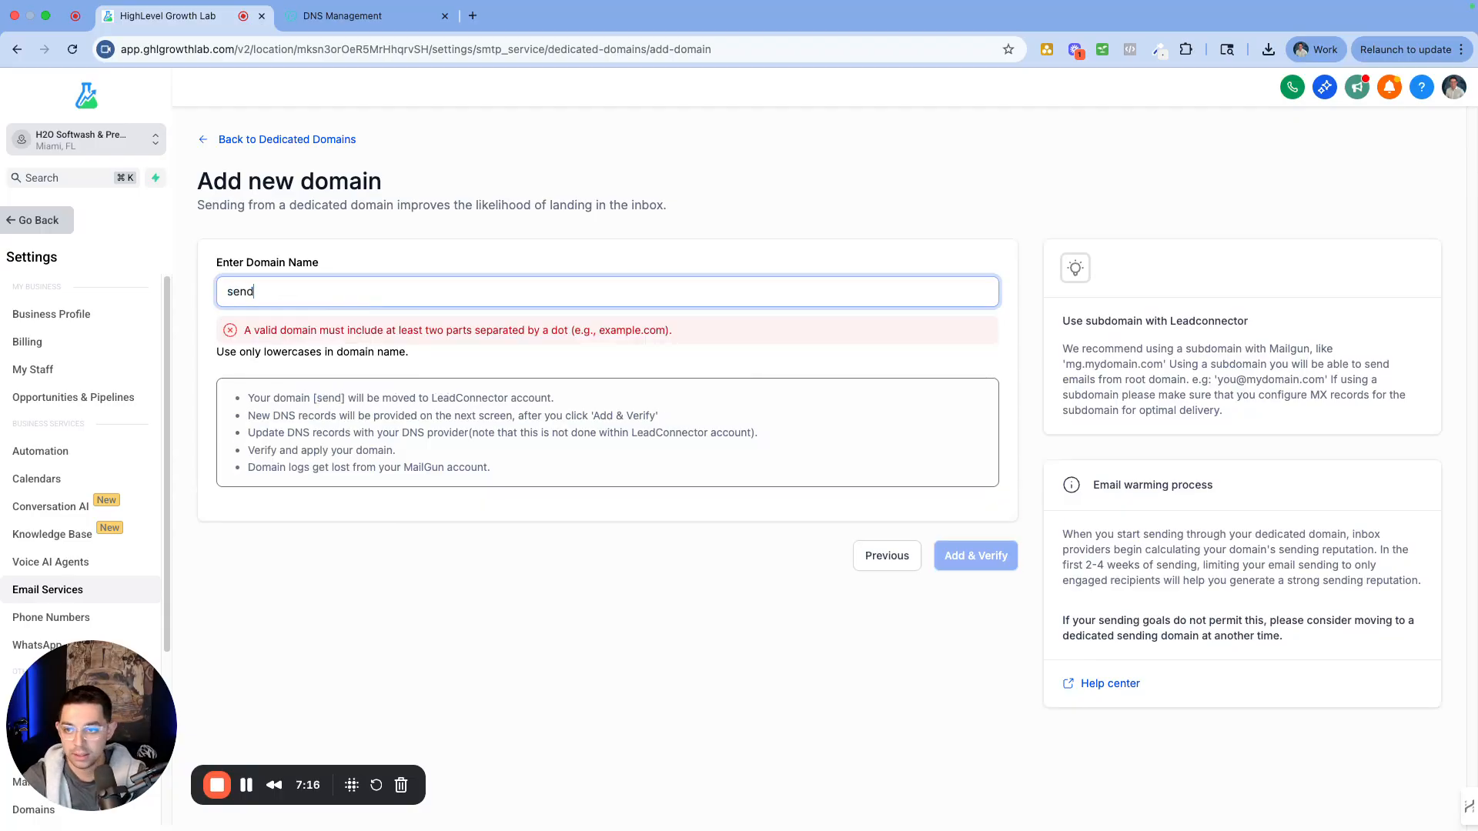
text(.)
text(v=DMARC1;p=none;)
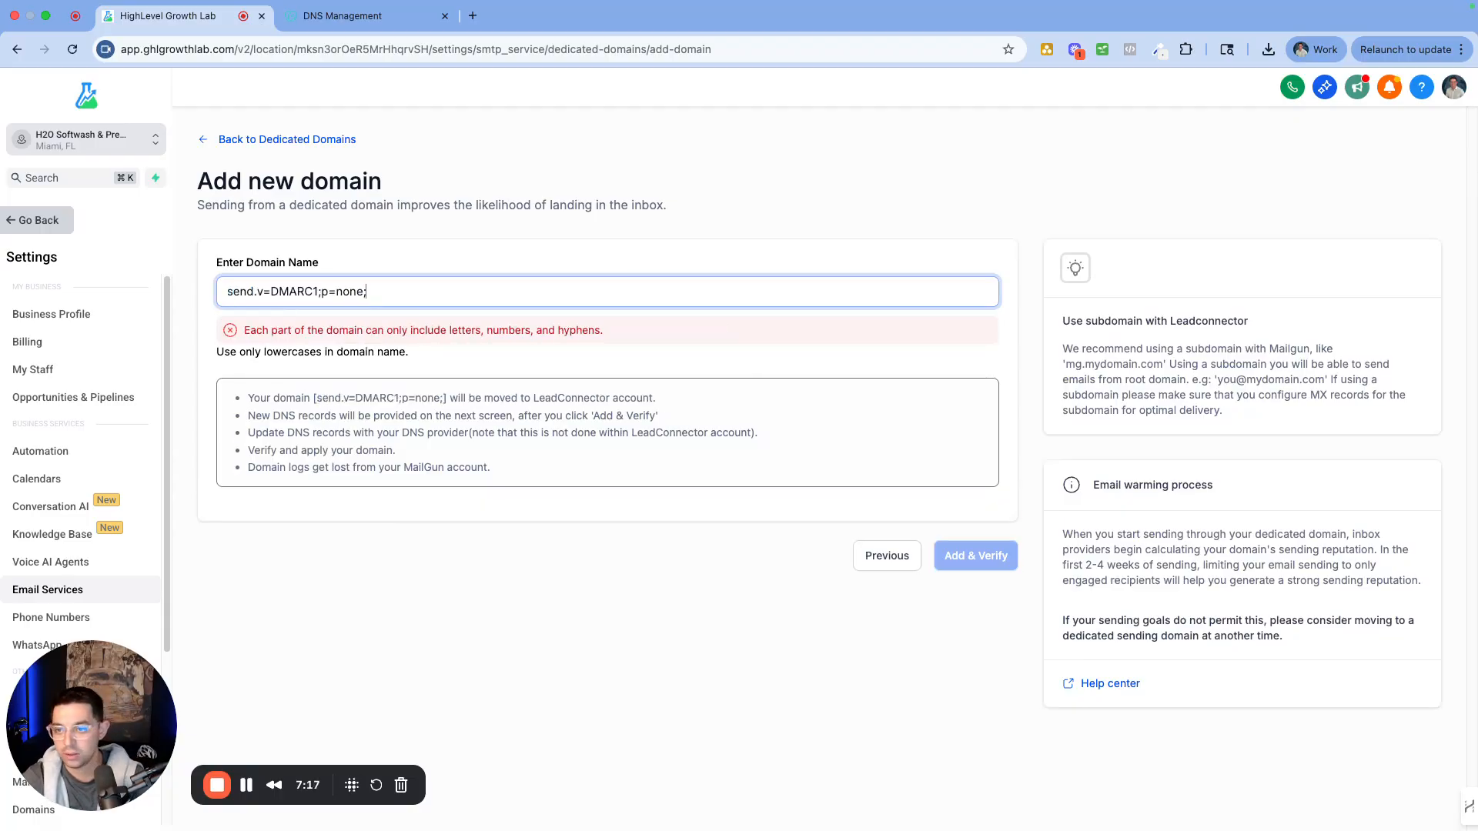
Complete the name as send.h2osoftwash.com using the root domain copied from GoDaddy, and add it
click(319, 9)
scroll(555, 313, up, 10)
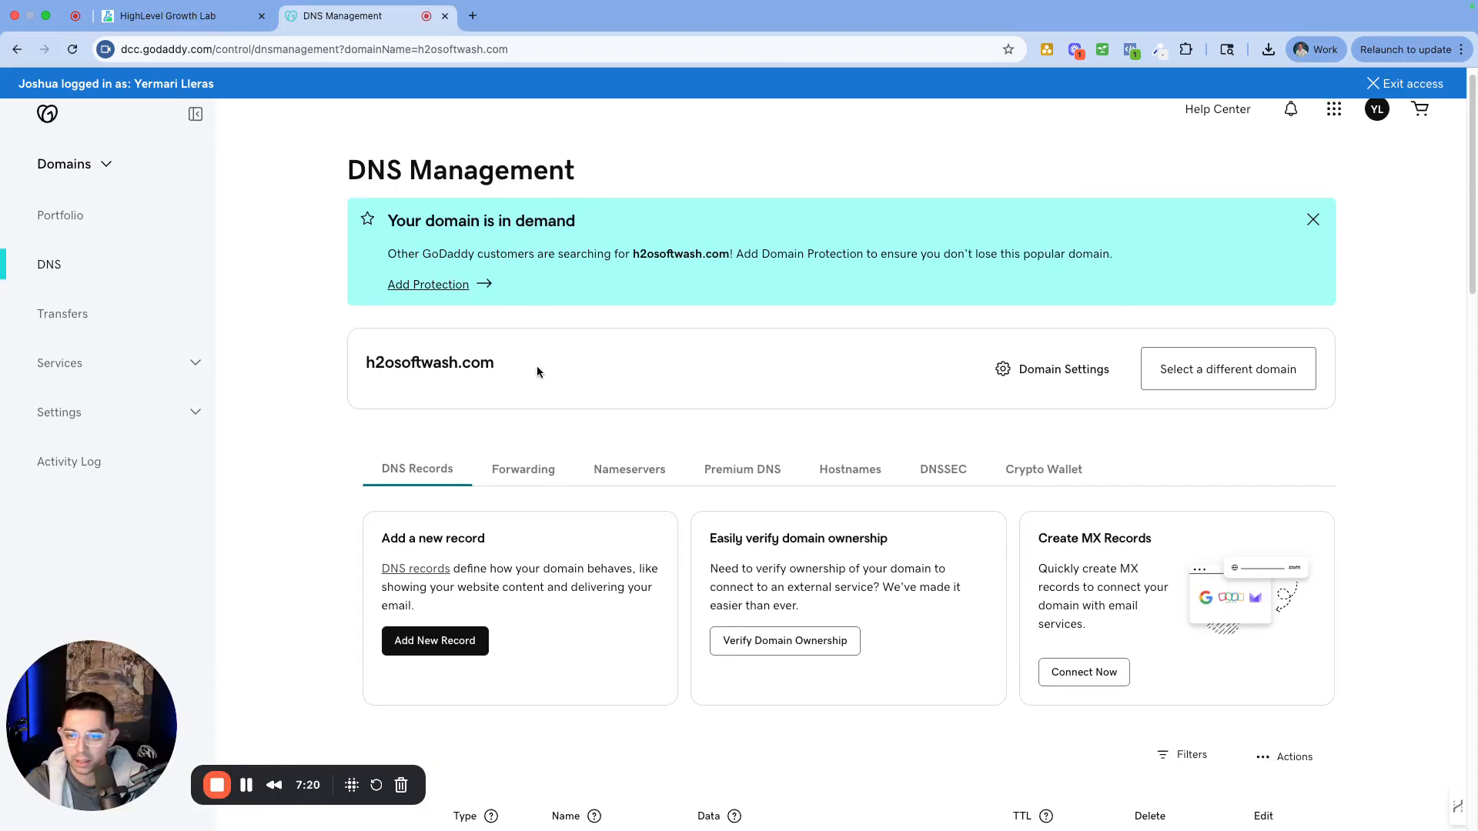
drag(537, 372, 354, 362)
key(super+c)
click(223, 15)
click(412, 307)
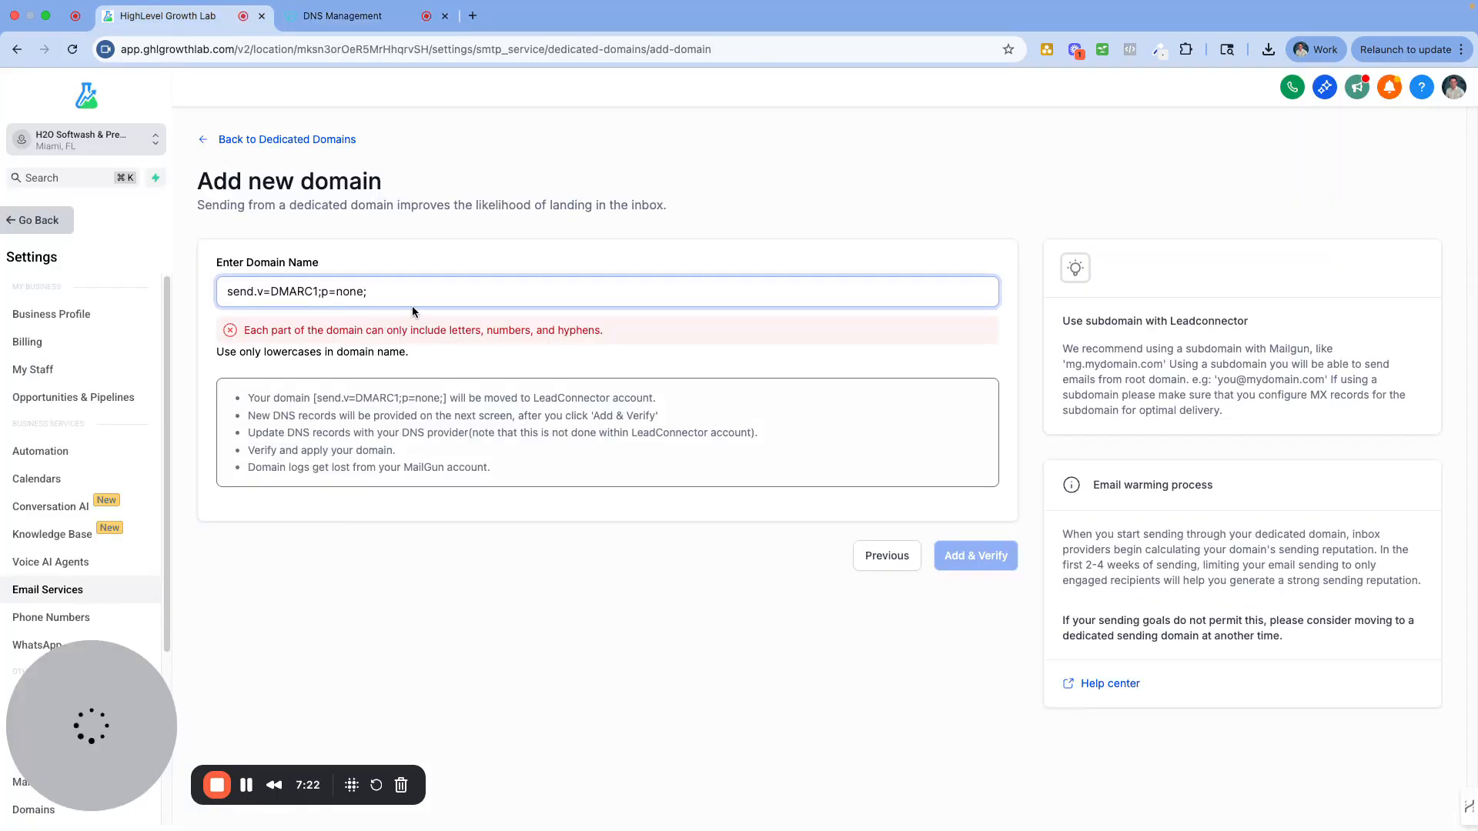
drag(402, 298, 486, 293)
key(super+v)
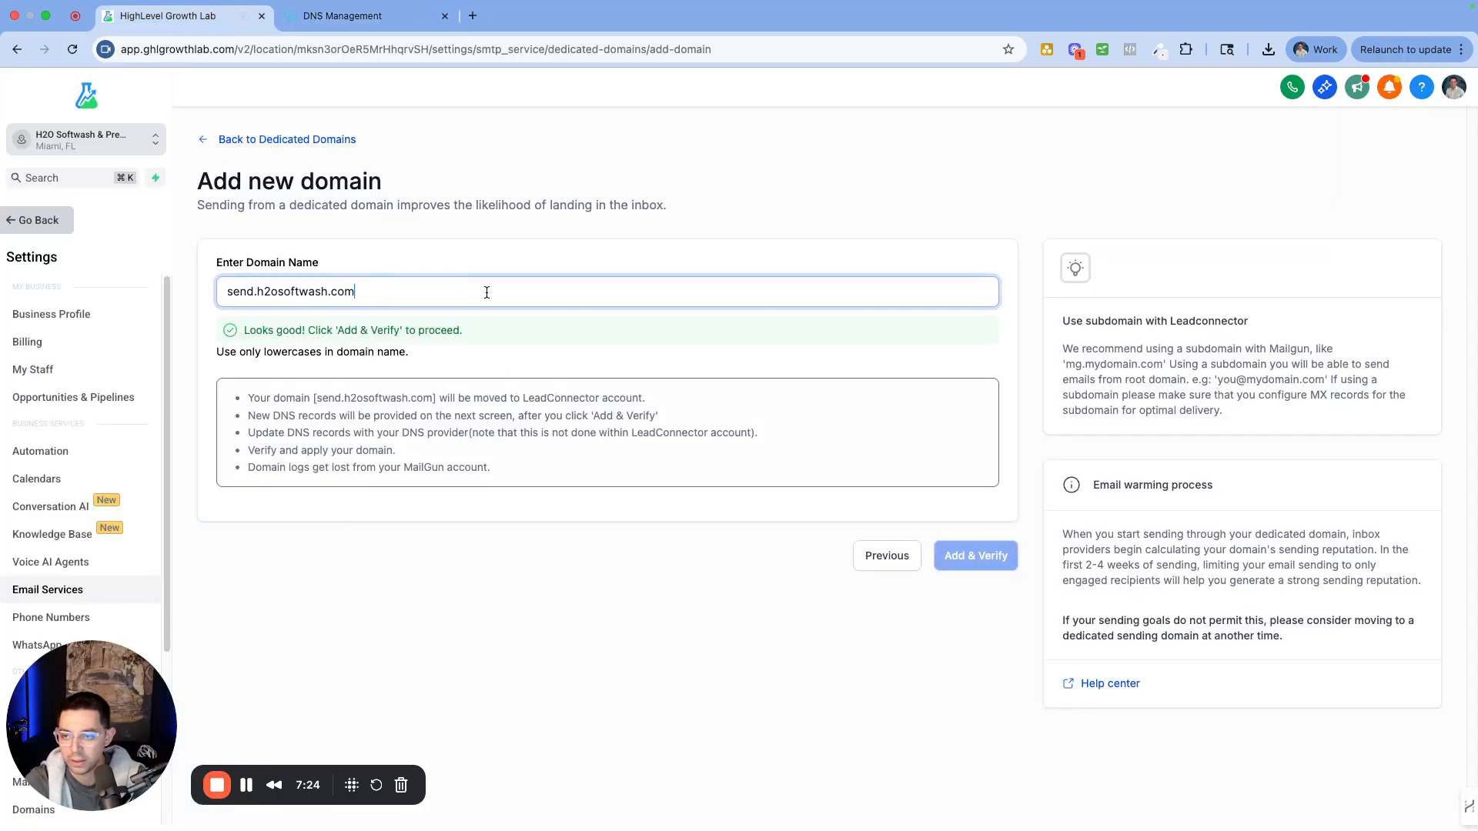
click(1011, 567)
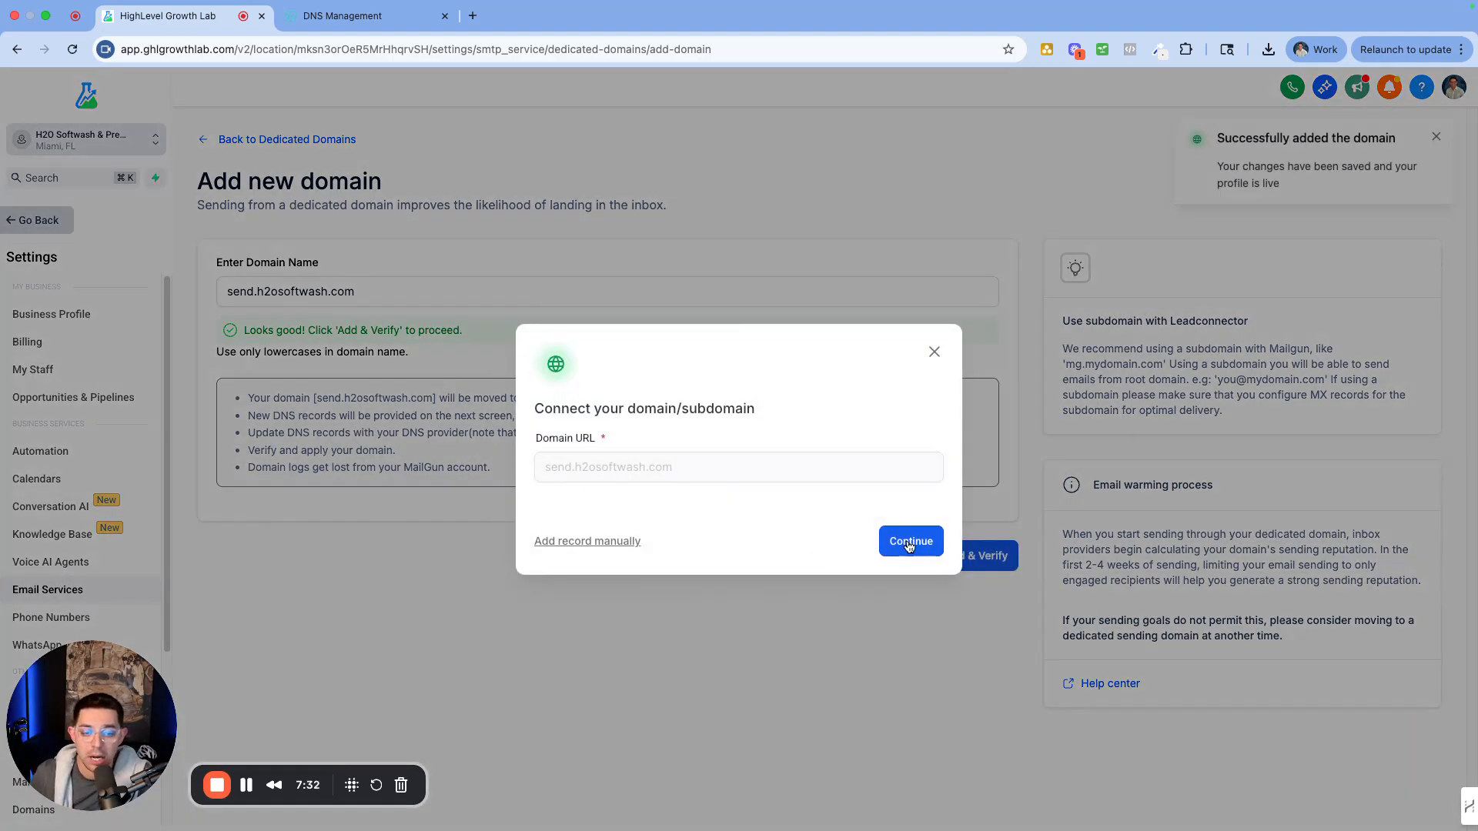
Continue connecting send.h2osoftwash.com via GoDaddy, view its five DNS records, and begin a new GoDaddy record
click(909, 546)
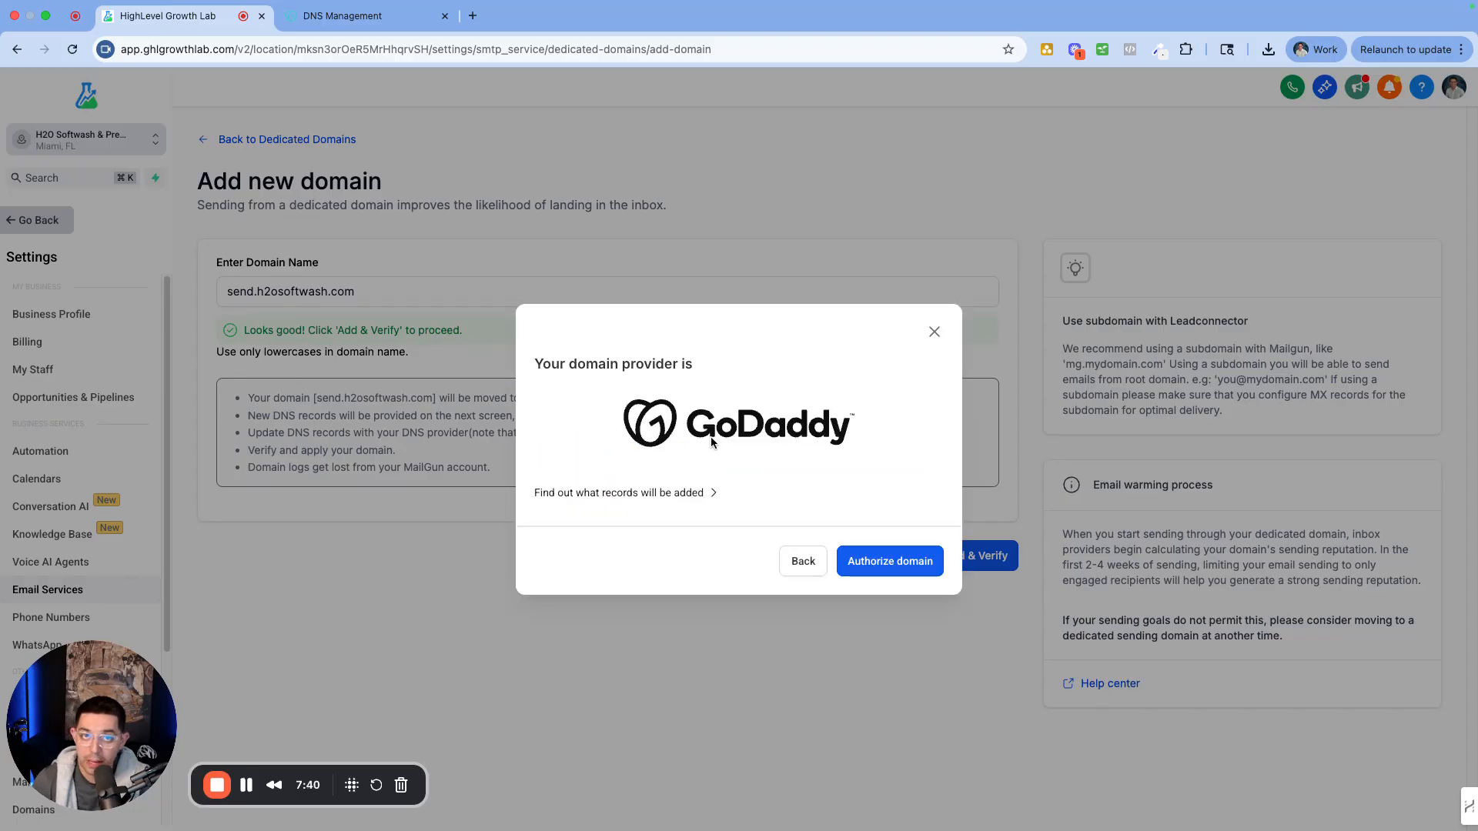
click(661, 501)
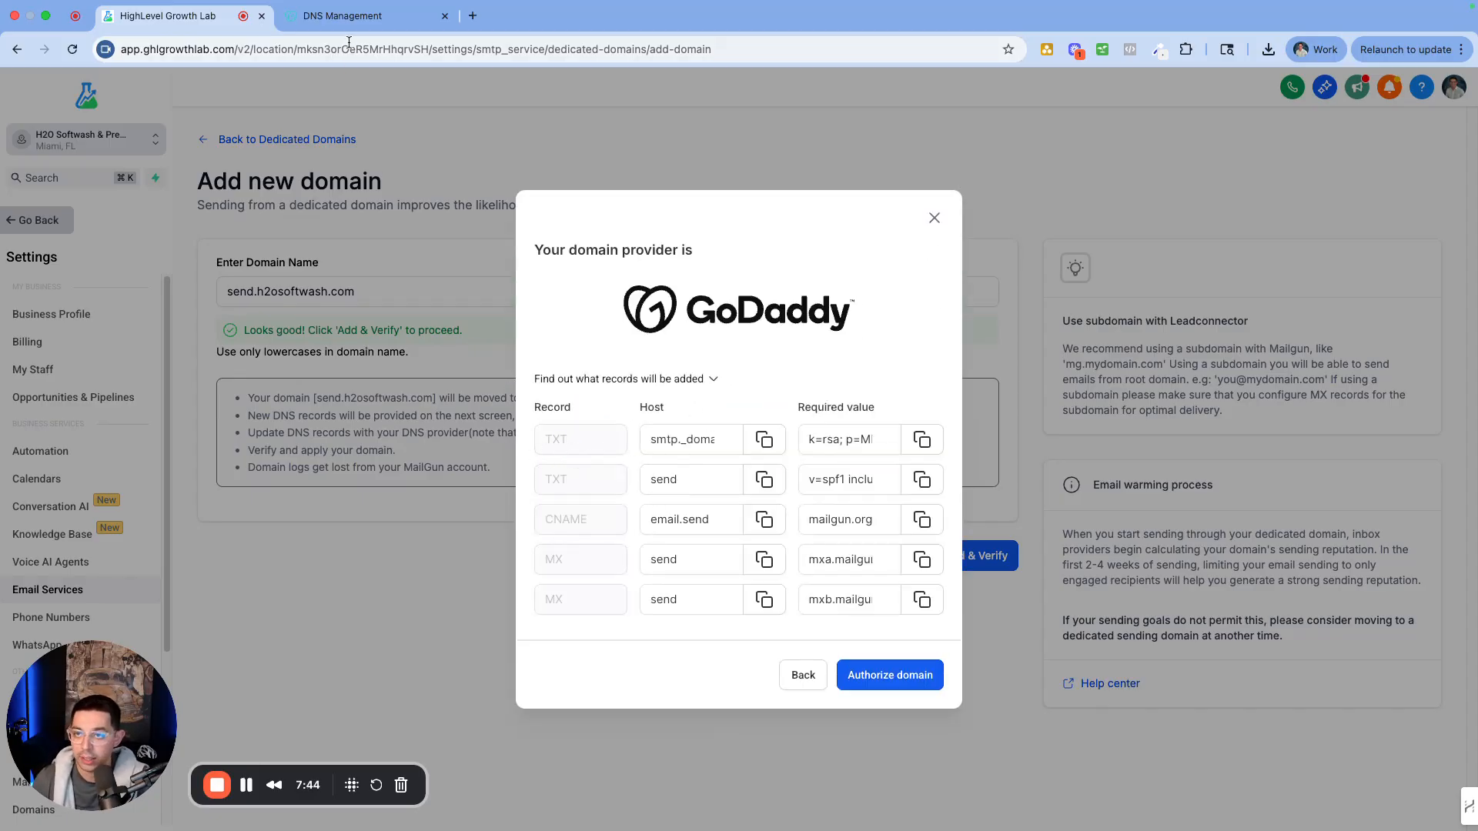
click(346, 17)
scroll(441, 556, down, 2)
click(435, 492)
Set the new GoDaddy record type to TXT, then CNAME, and return to HighLevel's records dialog
scroll(452, 534, down, 4)
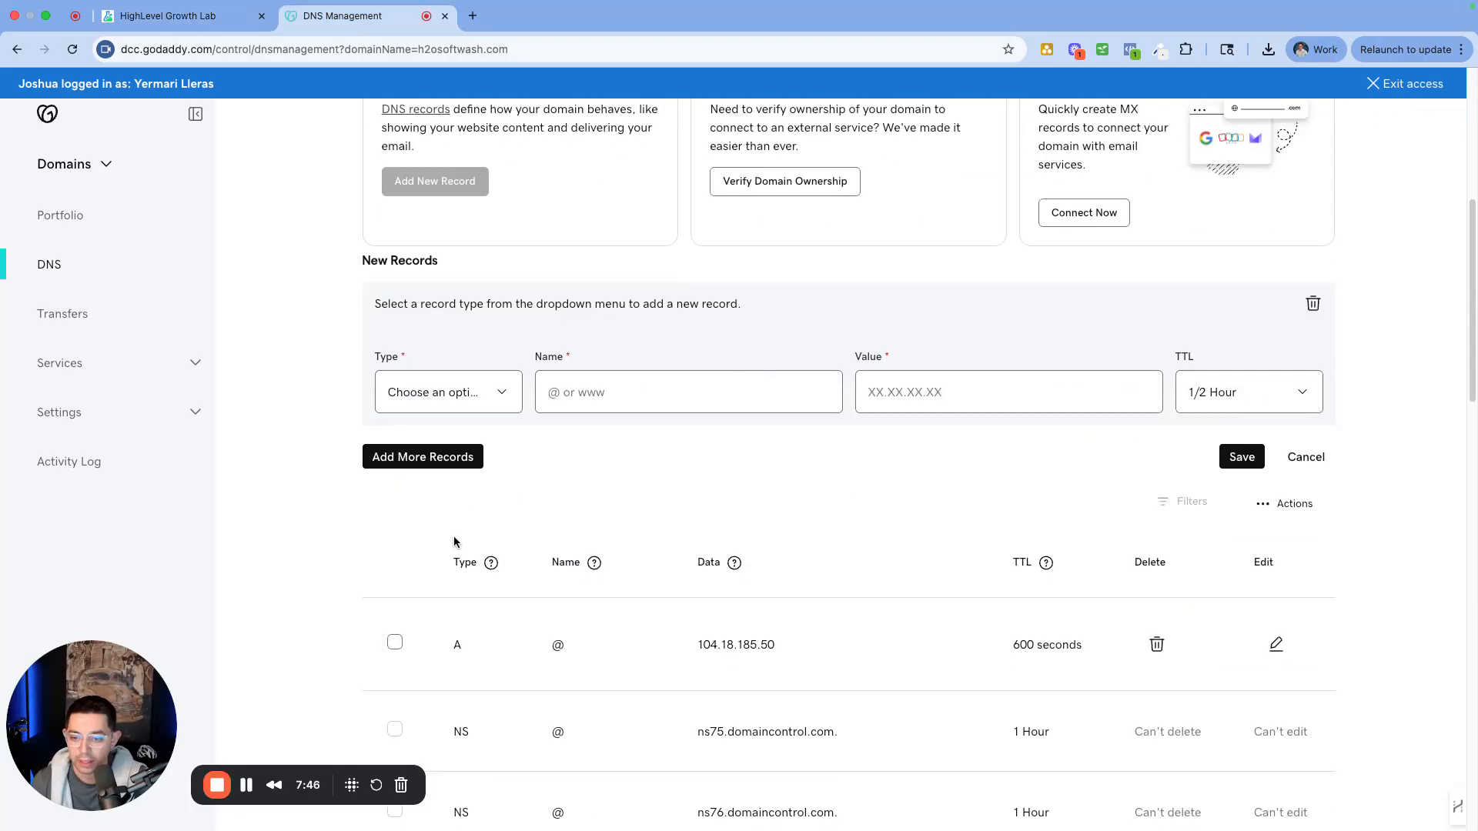
click(449, 391)
click(420, 493)
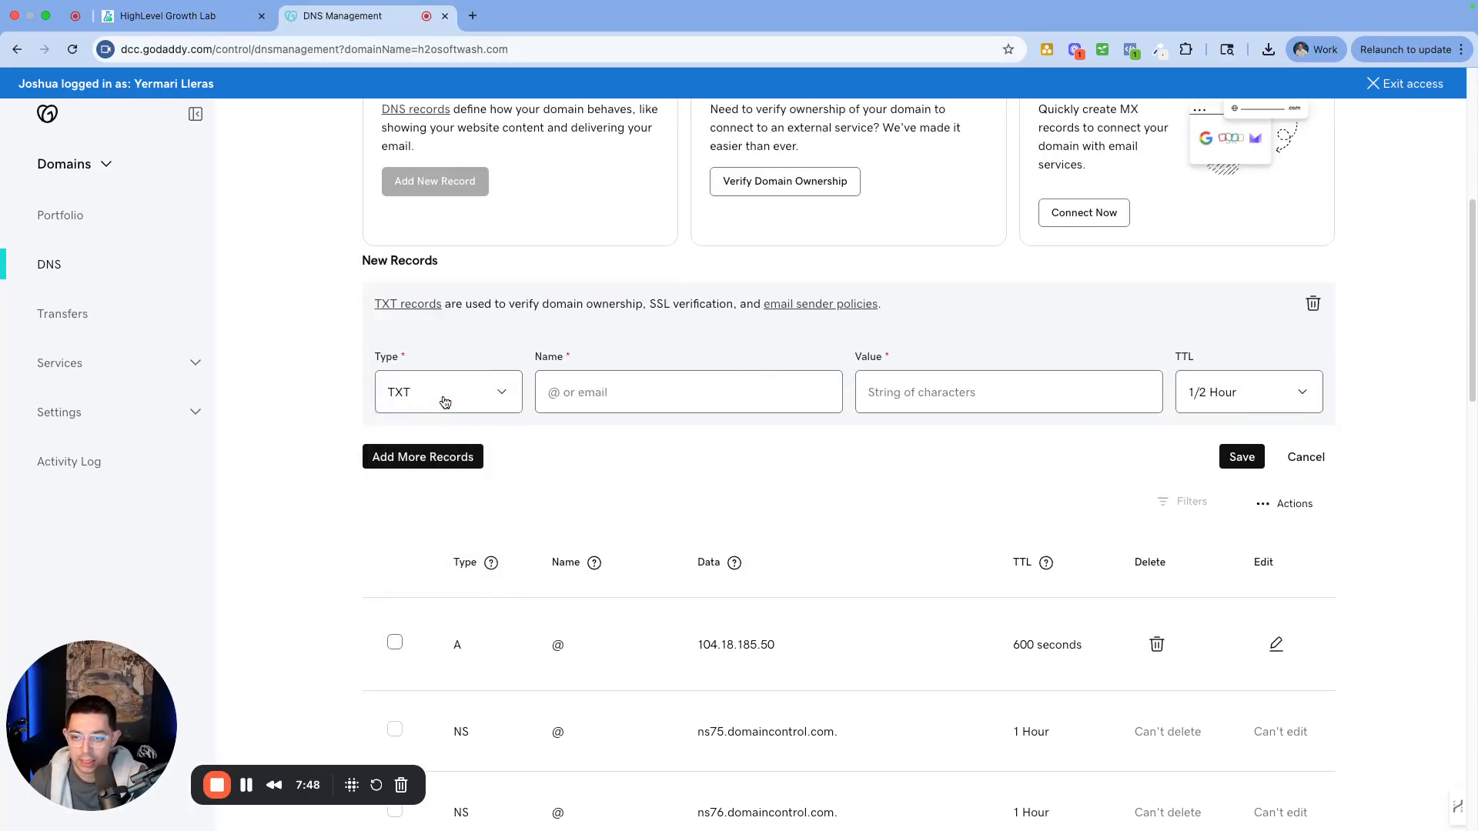
click(439, 396)
click(442, 360)
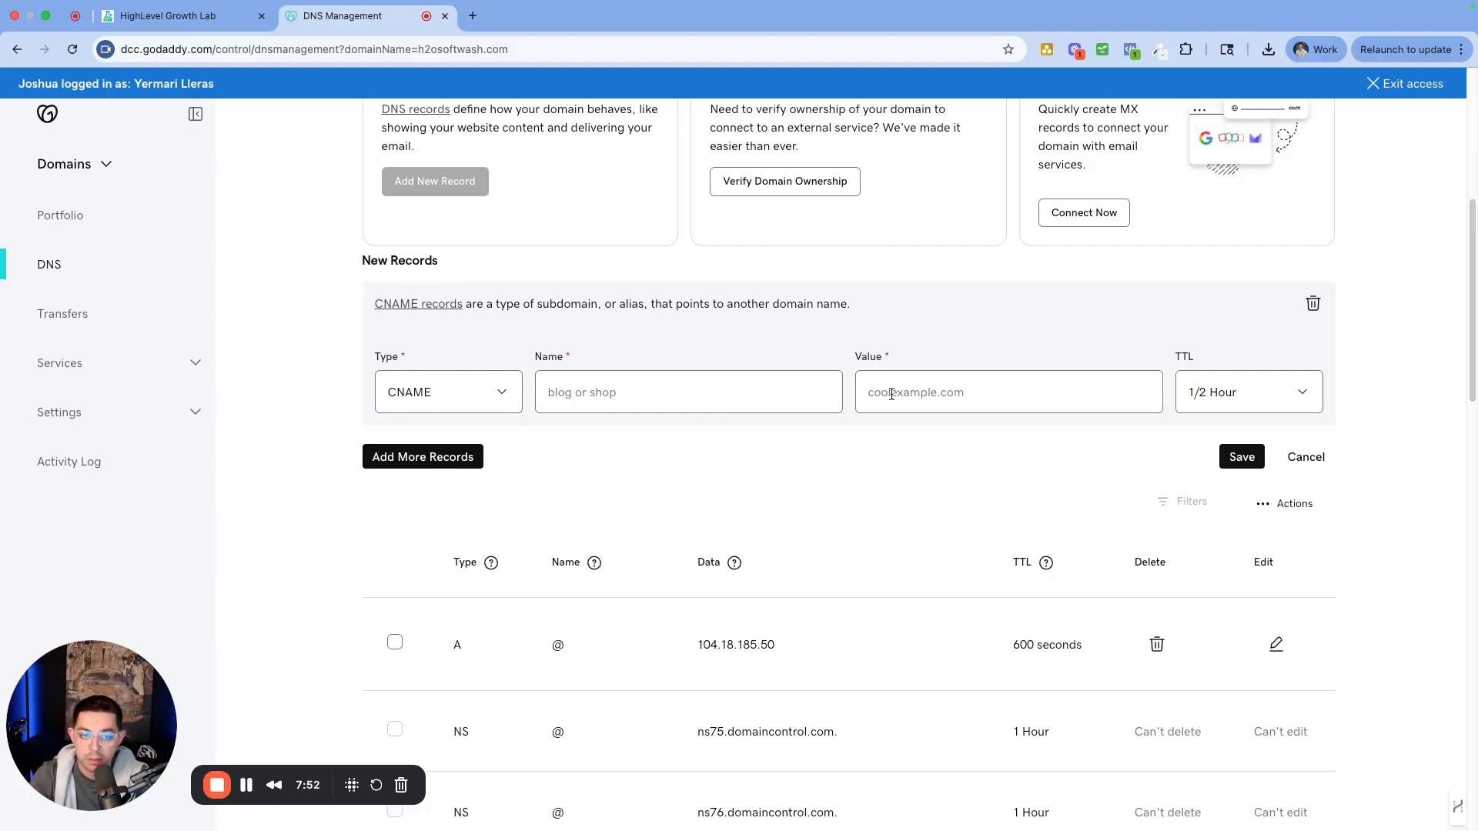
click(192, 19)
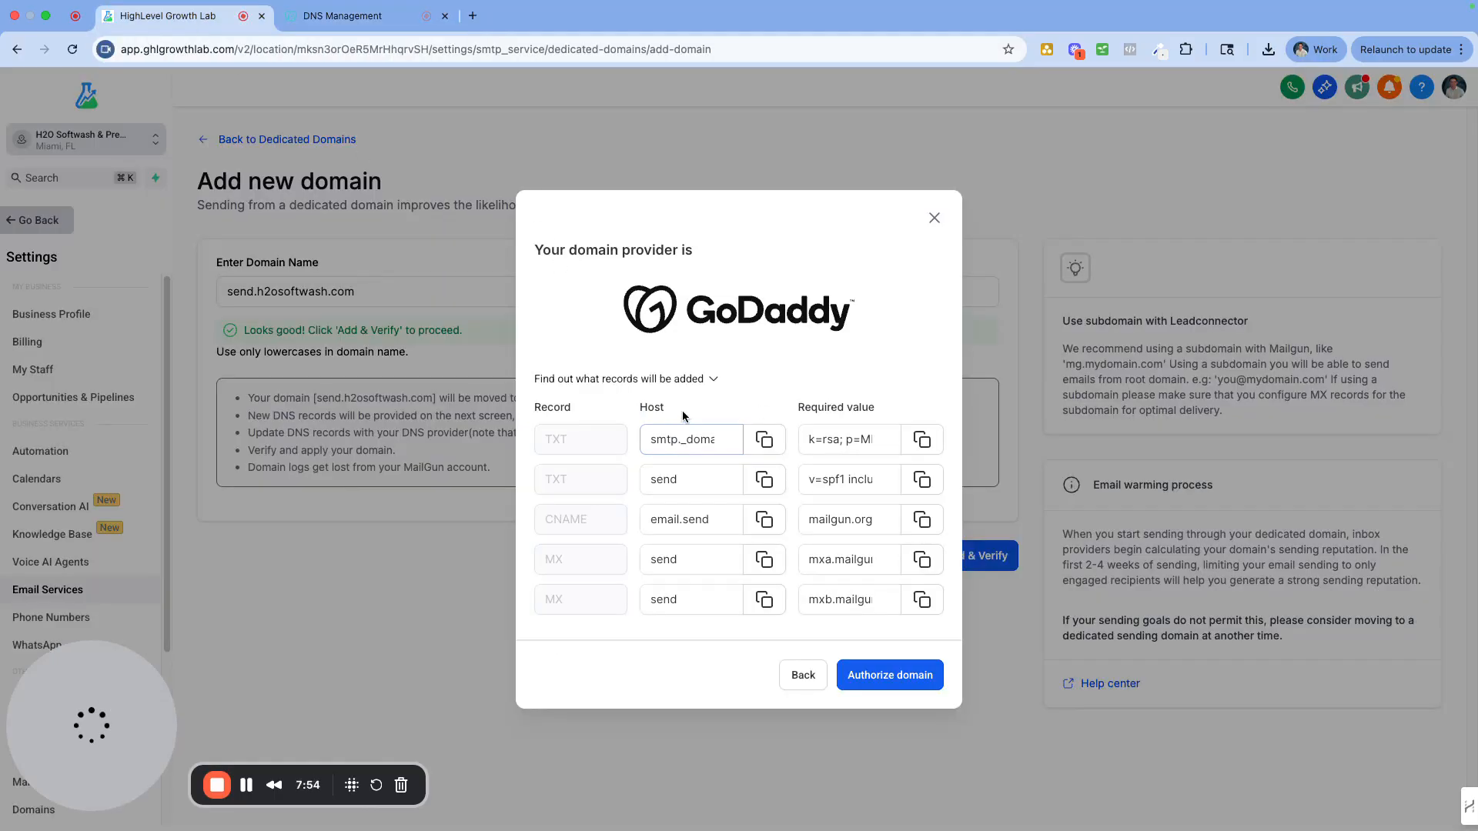
Review the Host and Required value columns, then authorize send.h2osoftwash.com with GoDaddy
drag(682, 409, 639, 408)
drag(860, 408, 798, 408)
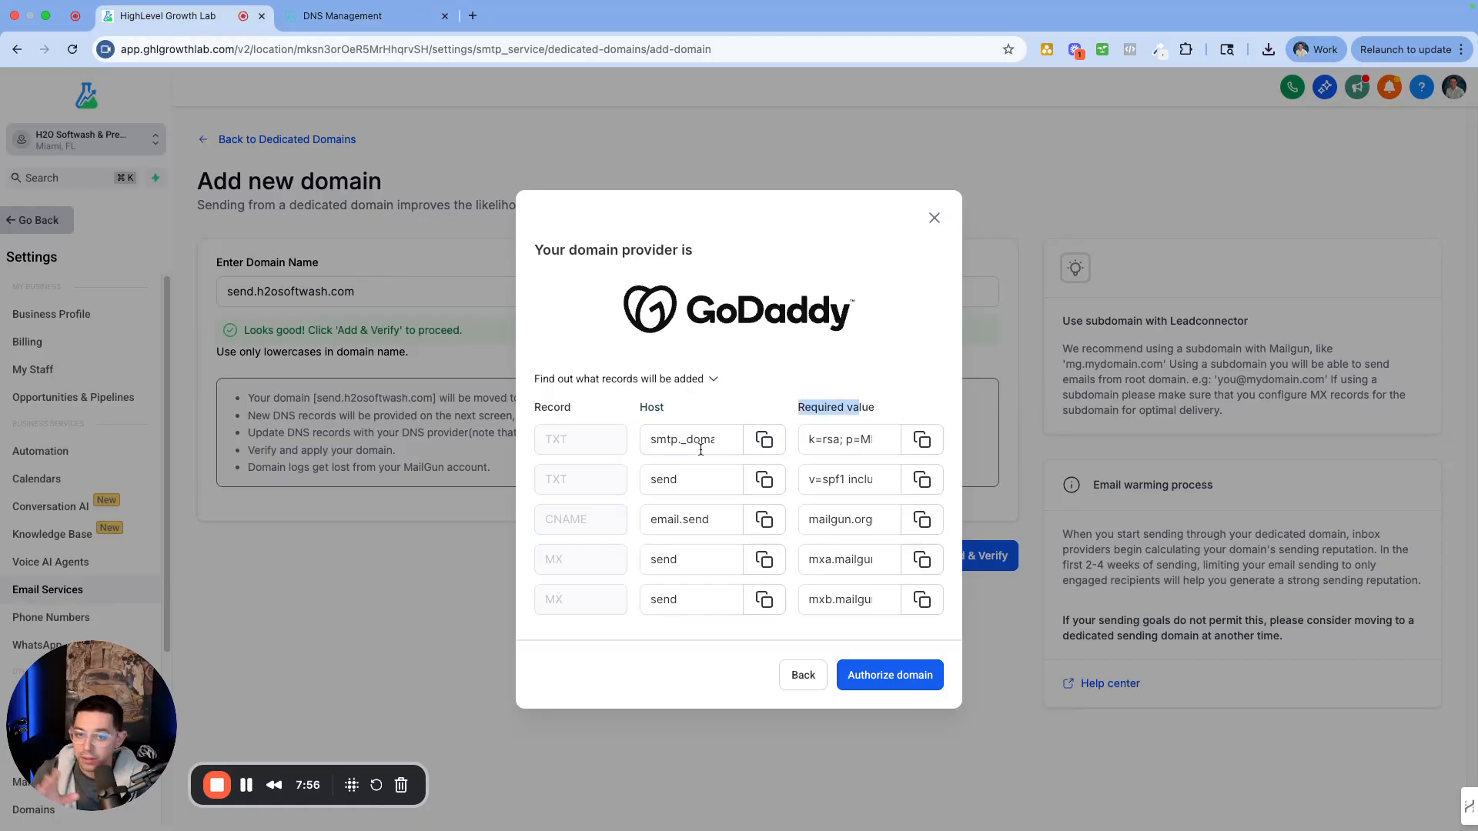
click(672, 451)
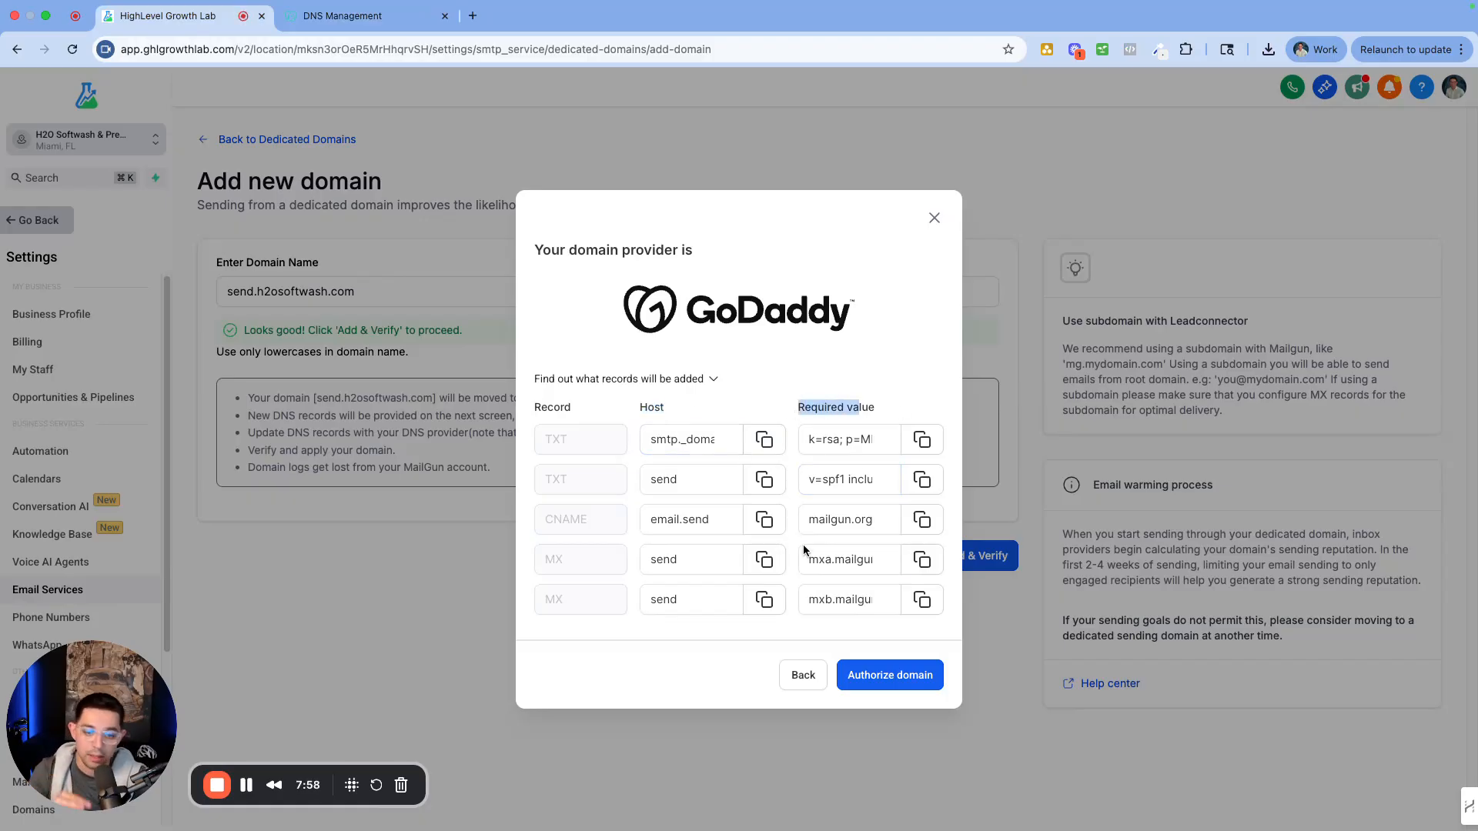
click(886, 677)
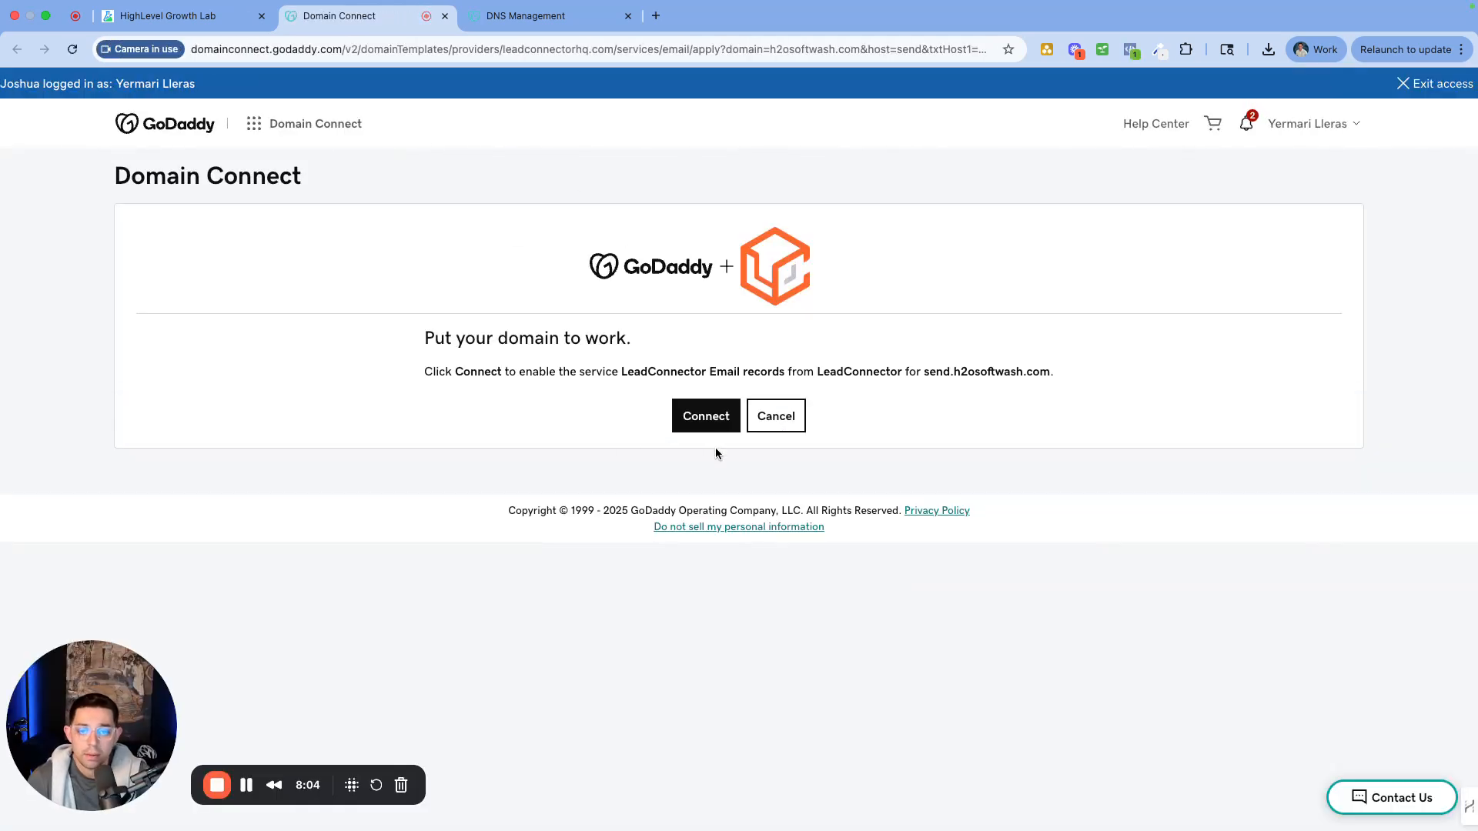
Approve LeadConnector's email records for send.h2osoftwash.com in GoDaddy, then grab the _dmarc.send hostname
click(714, 420)
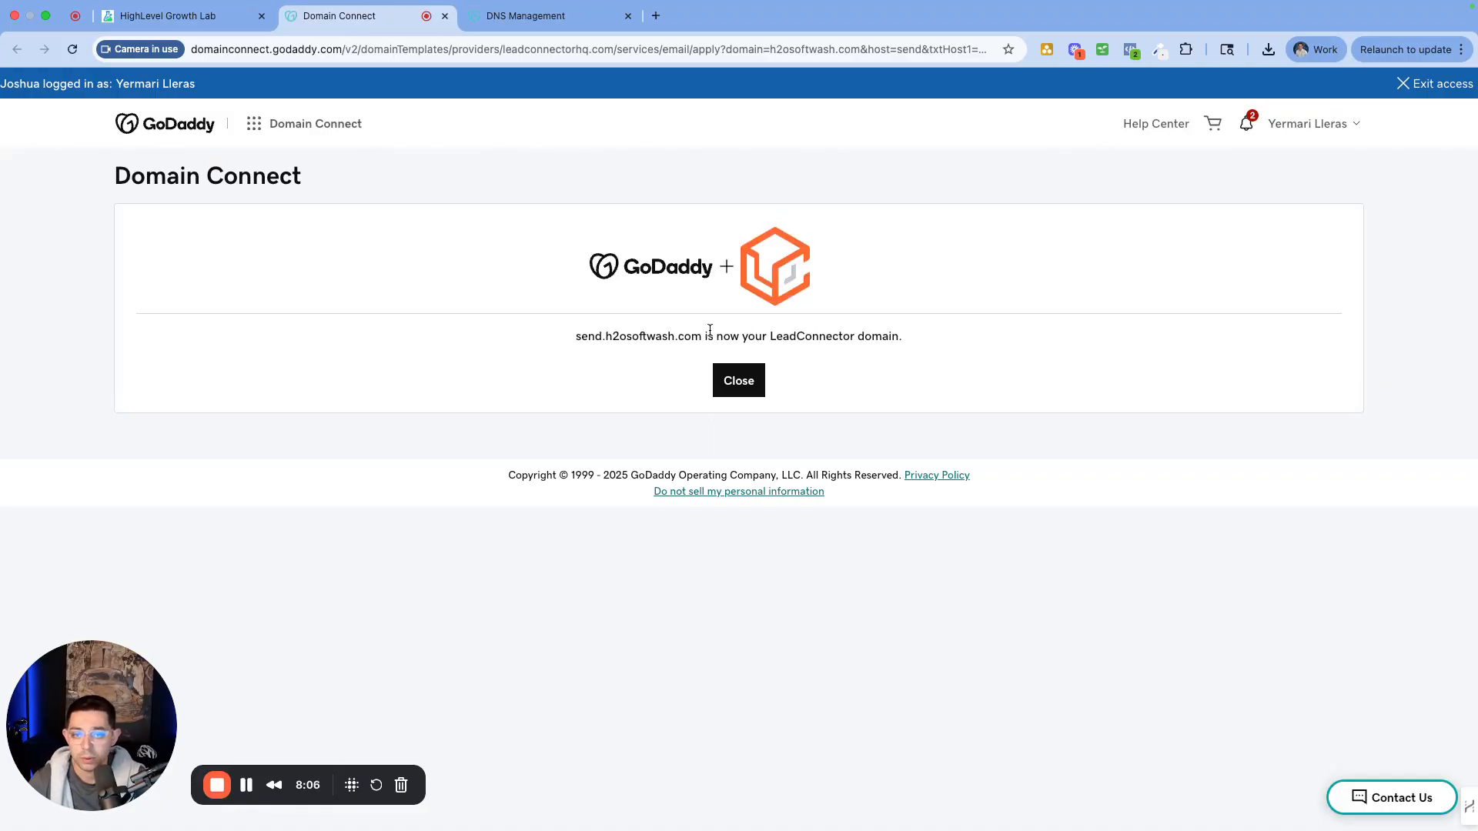
click(738, 381)
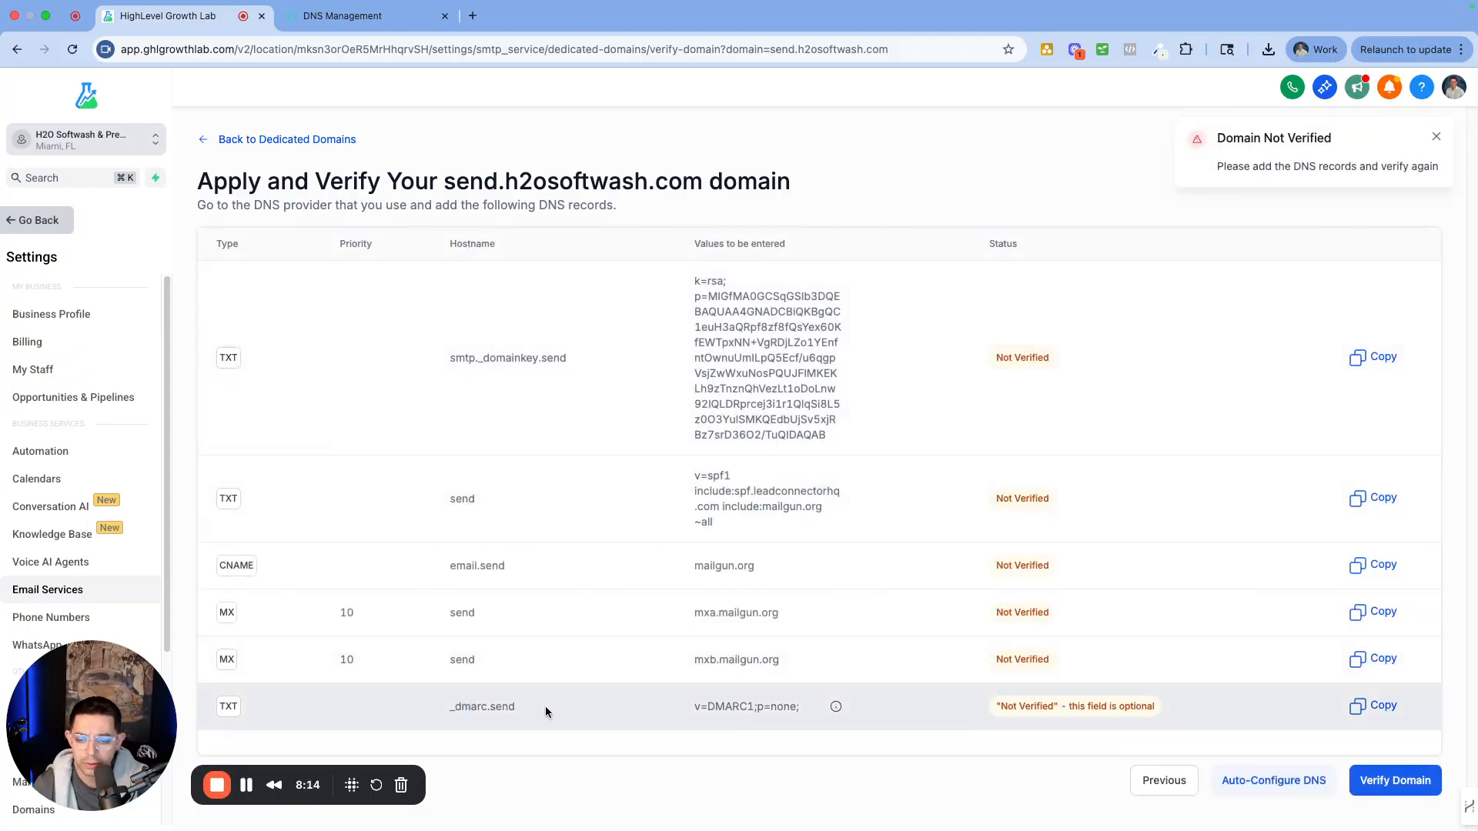
drag(545, 709, 455, 712)
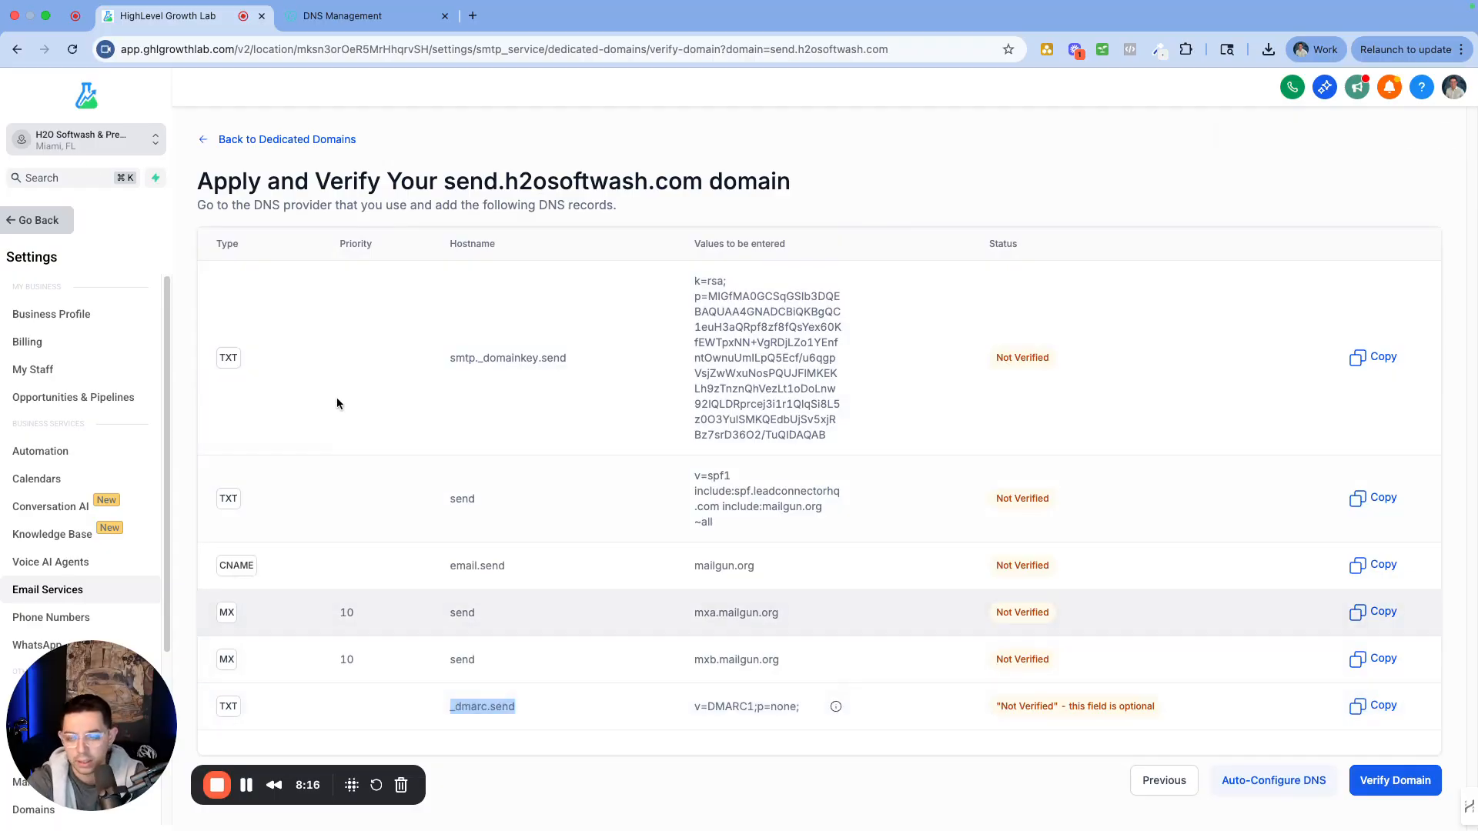
click(345, 17)
Make the new GoDaddy record a TXT record named _dmarc.send
click(435, 388)
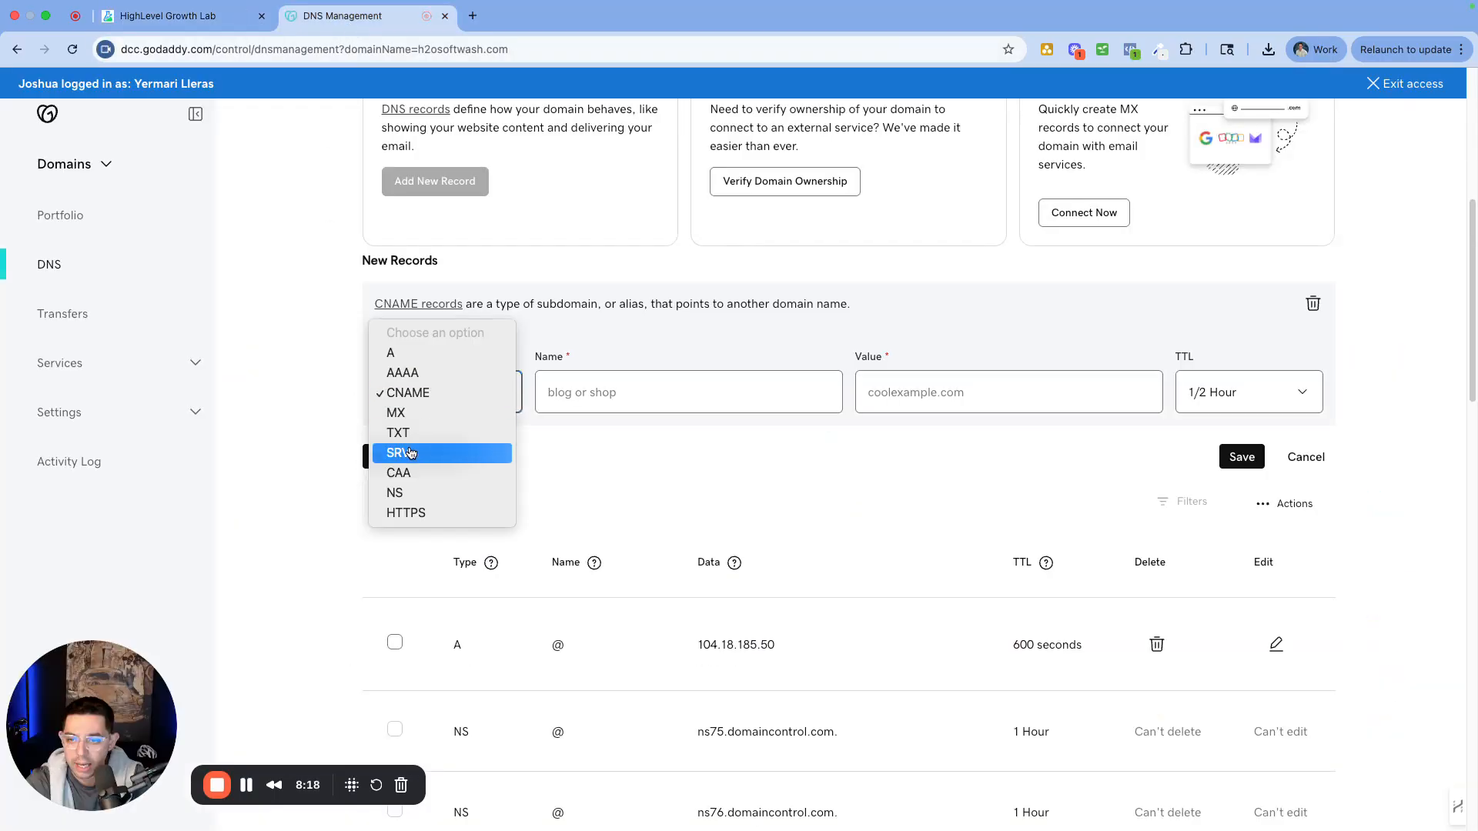
click(415, 433)
click(629, 391)
text(_dmarc.send)
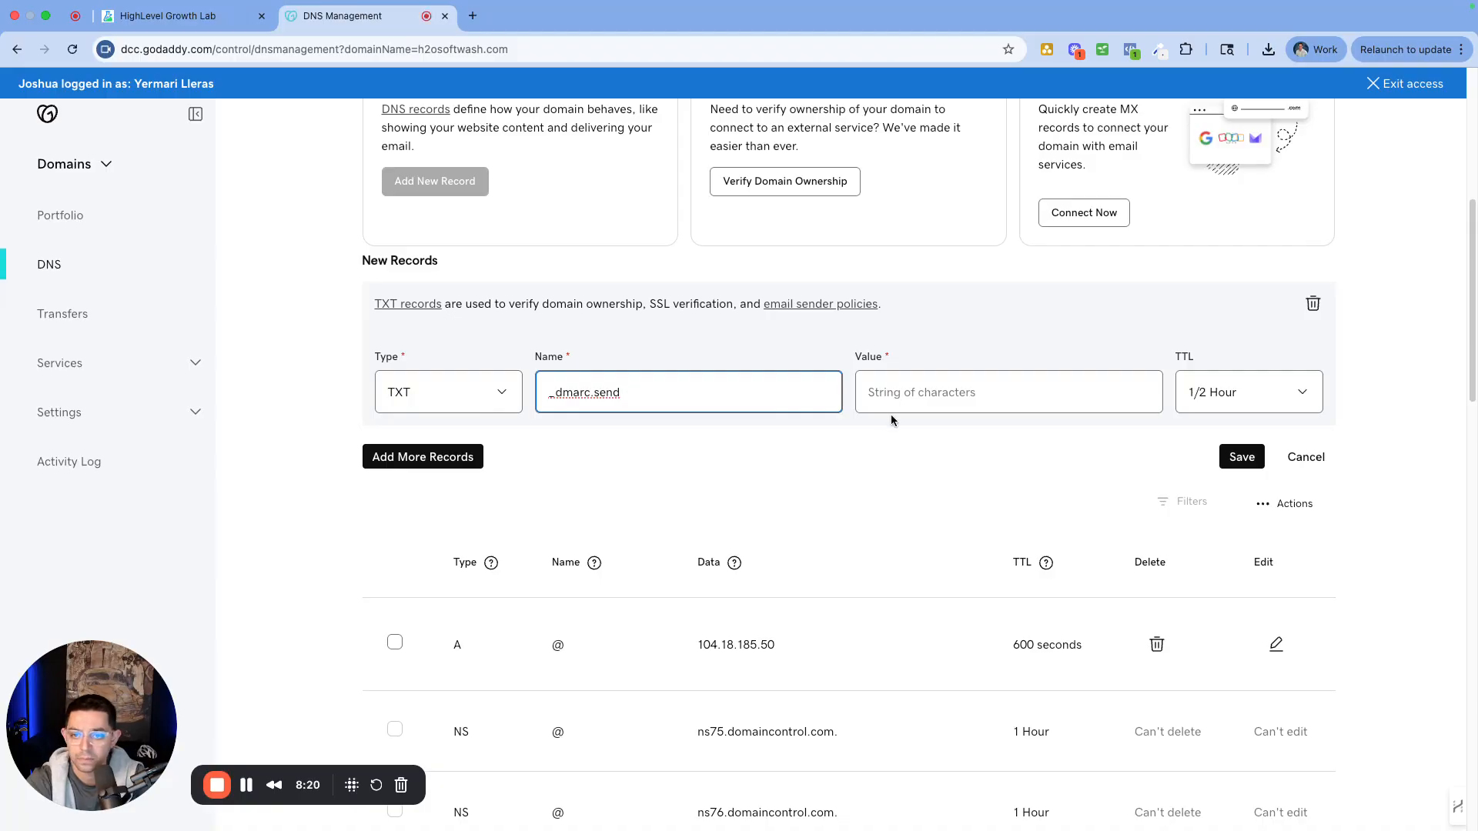
Fill its value with v=DMARC1;p=none; copied from HighLevel, drop the extra row, and save
click(231, 17)
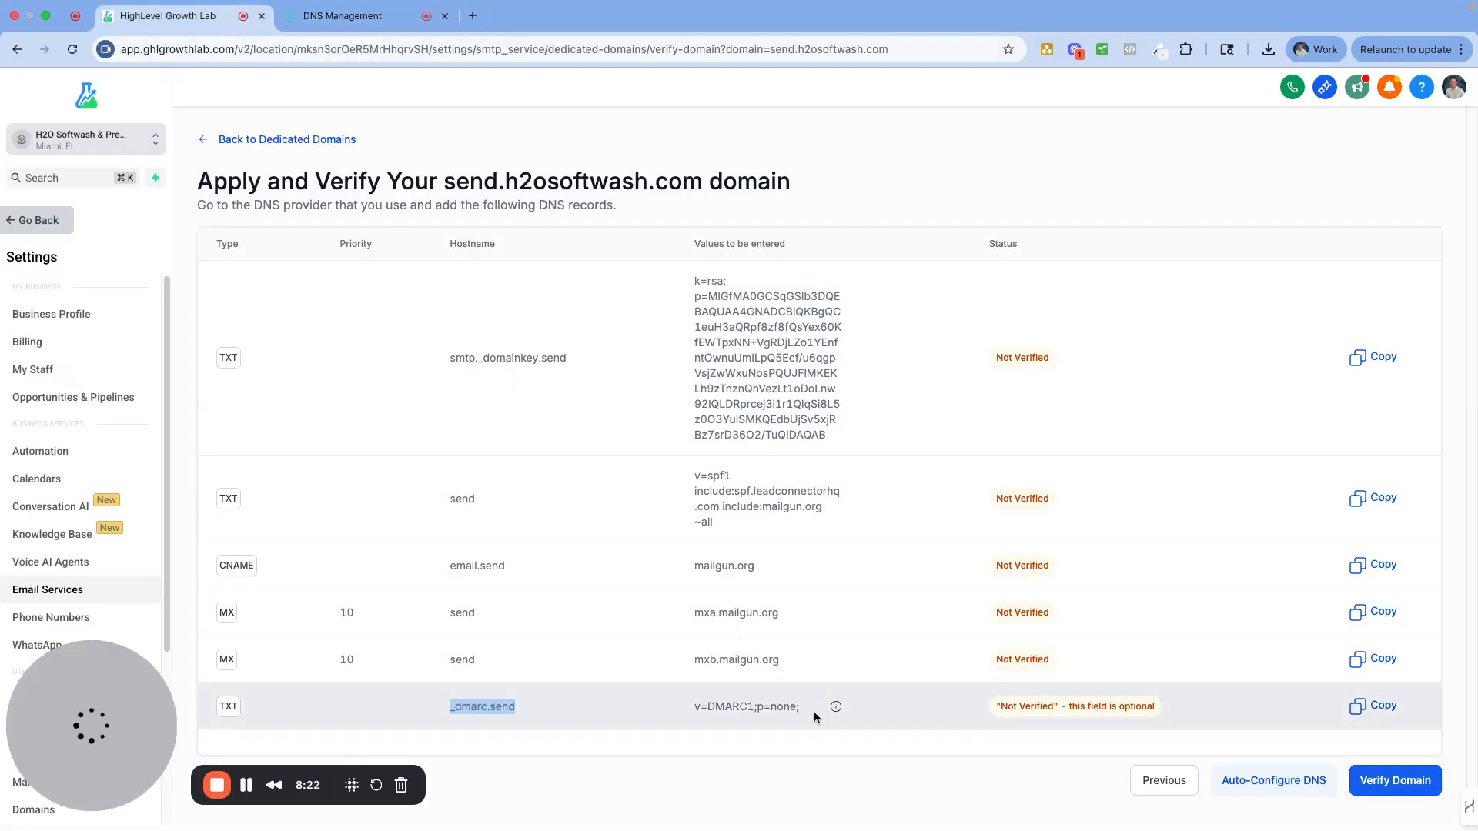
drag(801, 707, 695, 706)
key(super+c)
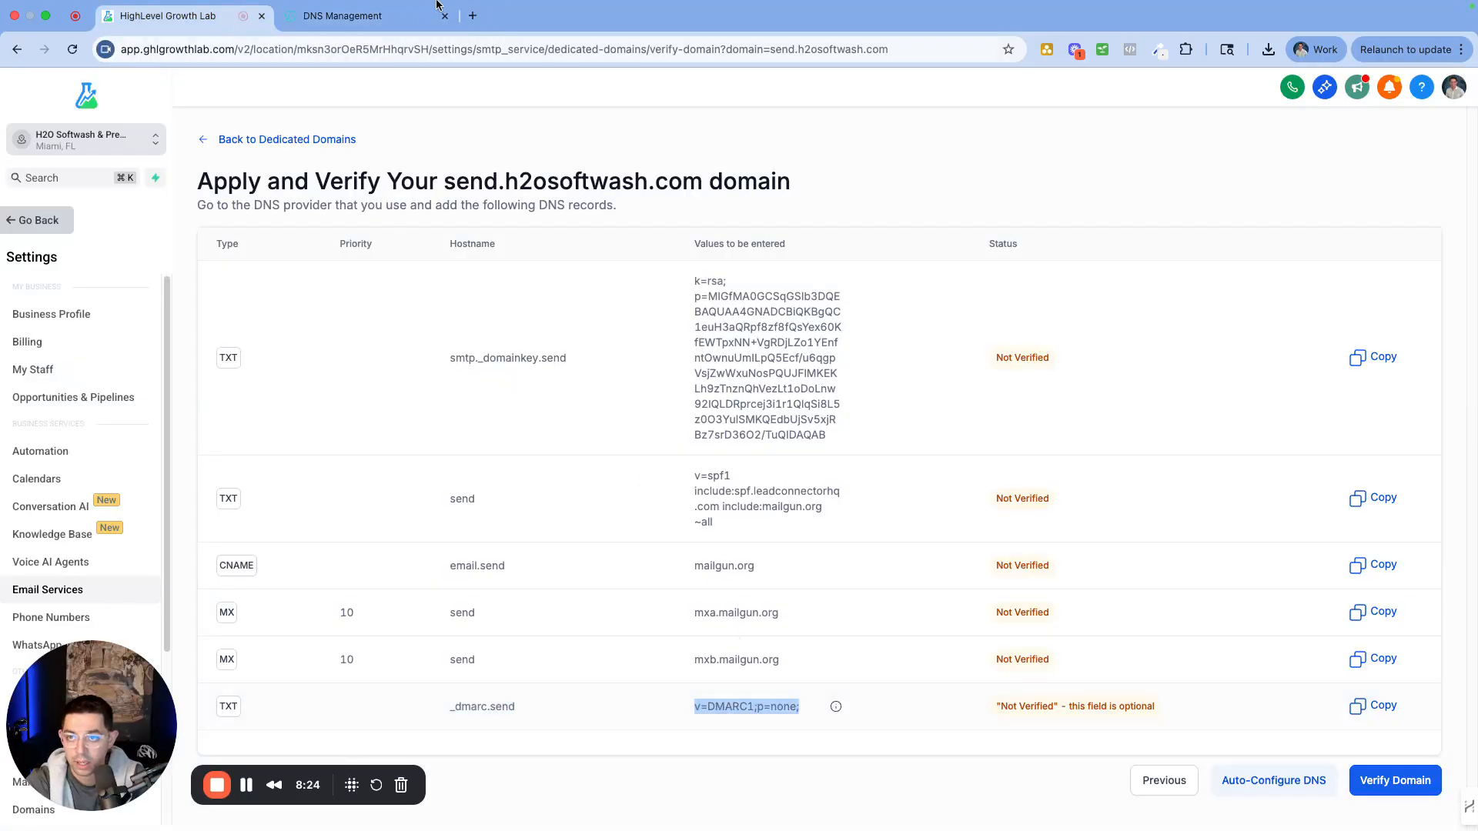
click(343, 15)
click(871, 393)
key(super+v)
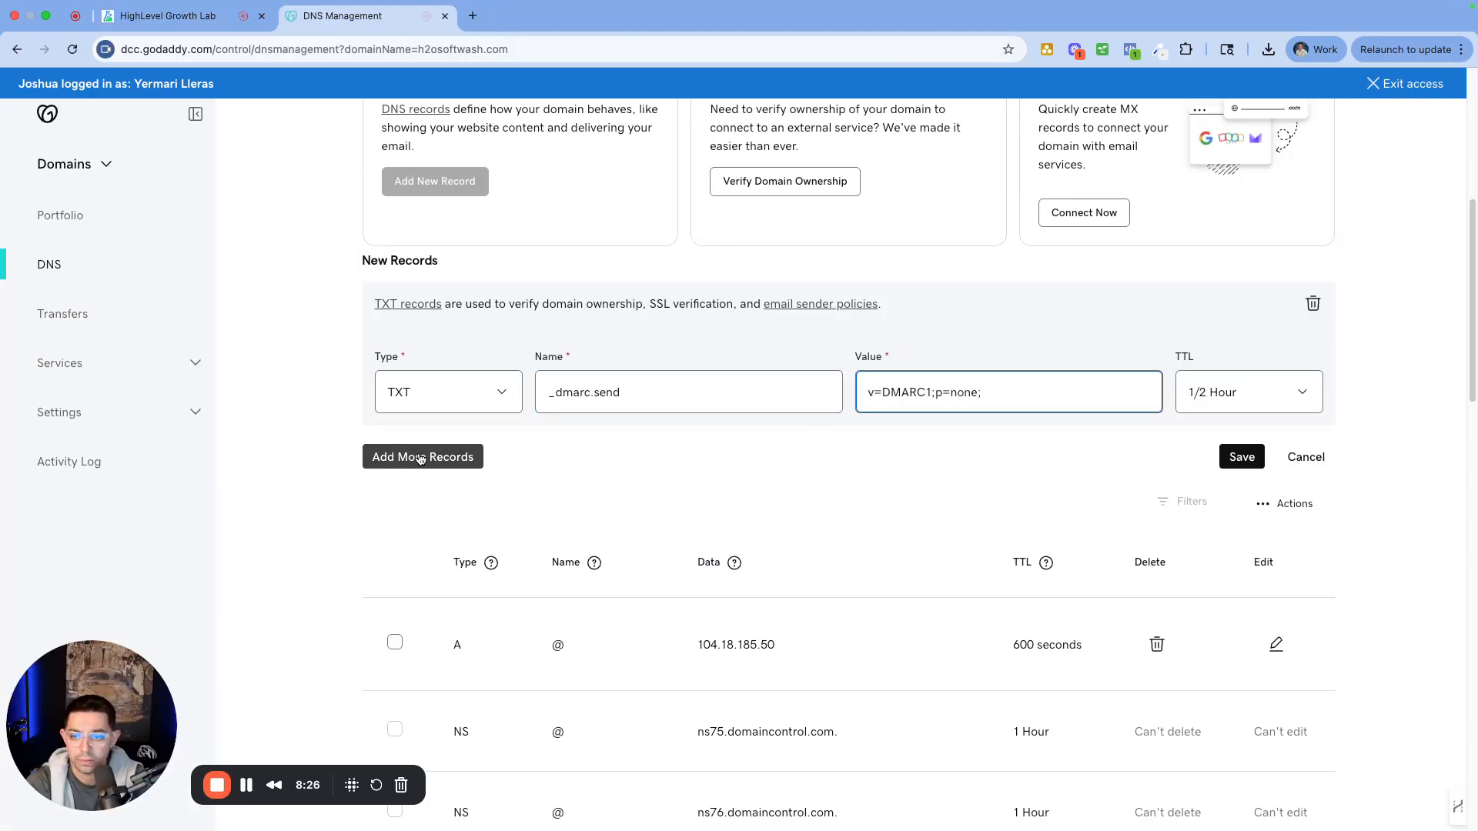
click(429, 456)
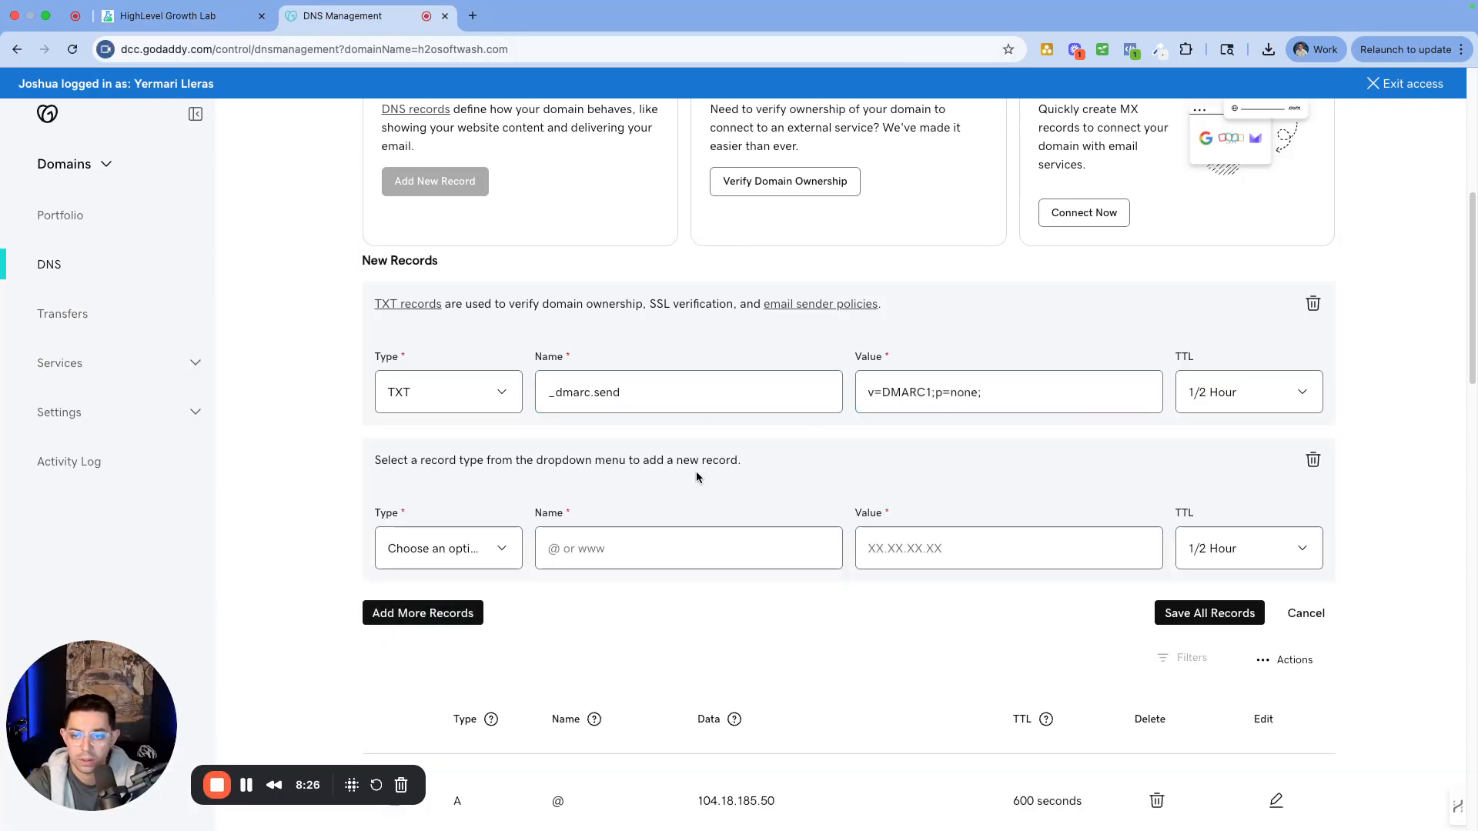
click(1312, 460)
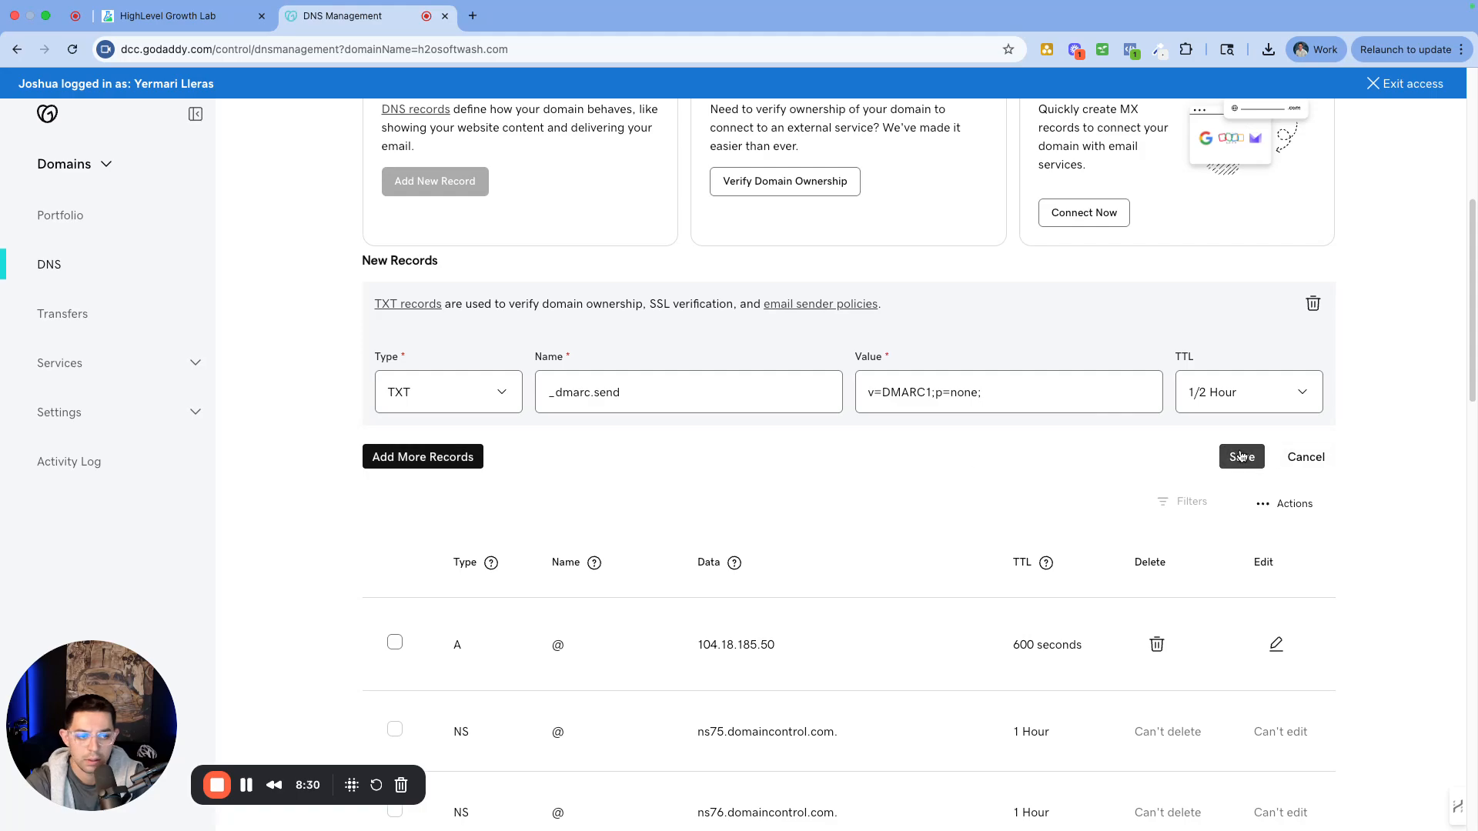
click(1242, 457)
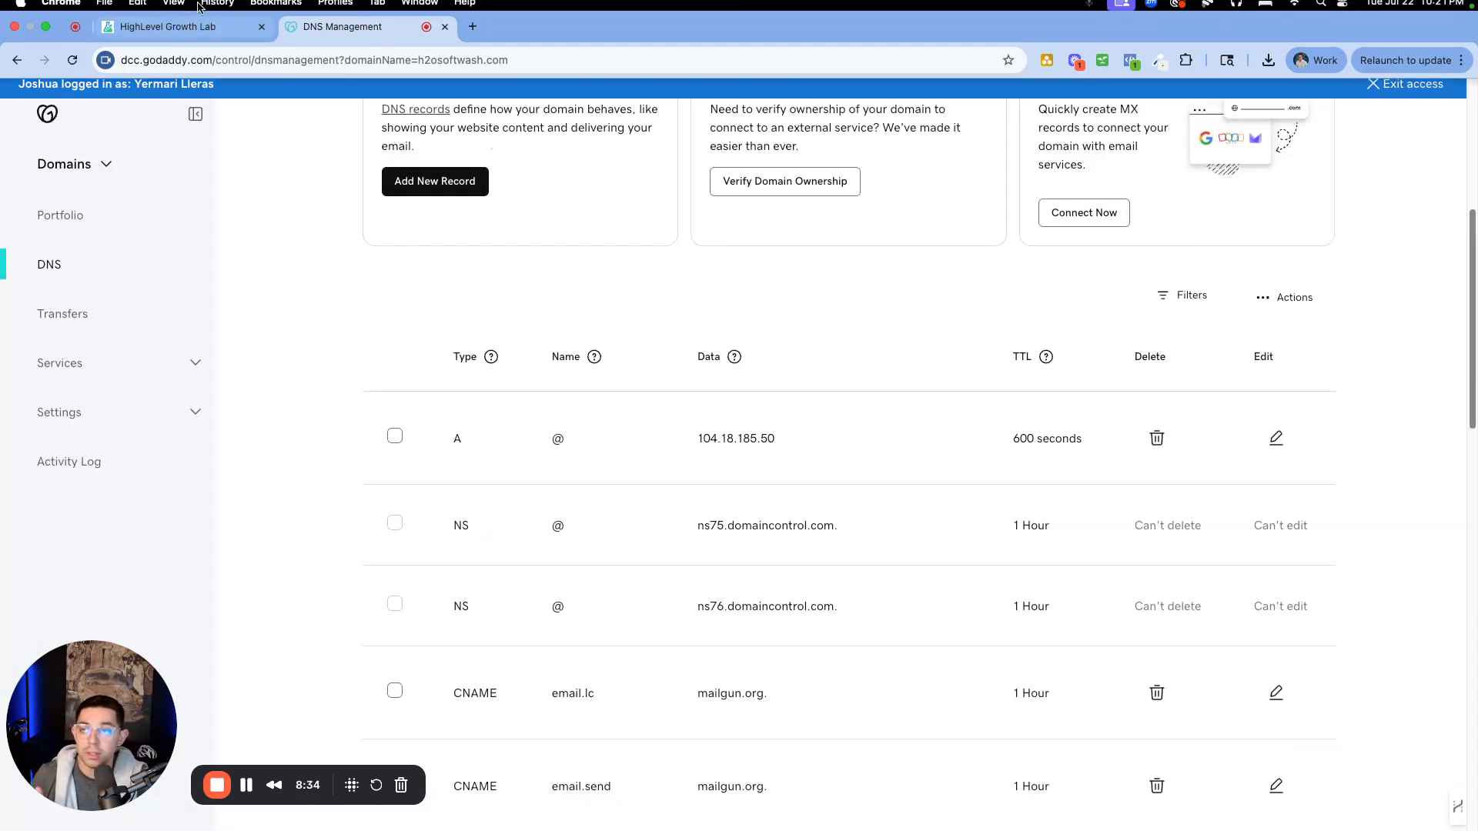
Verify send.h2osoftwash.com's DNS records, then reverify from its Dedicated Domains card
click(167, 16)
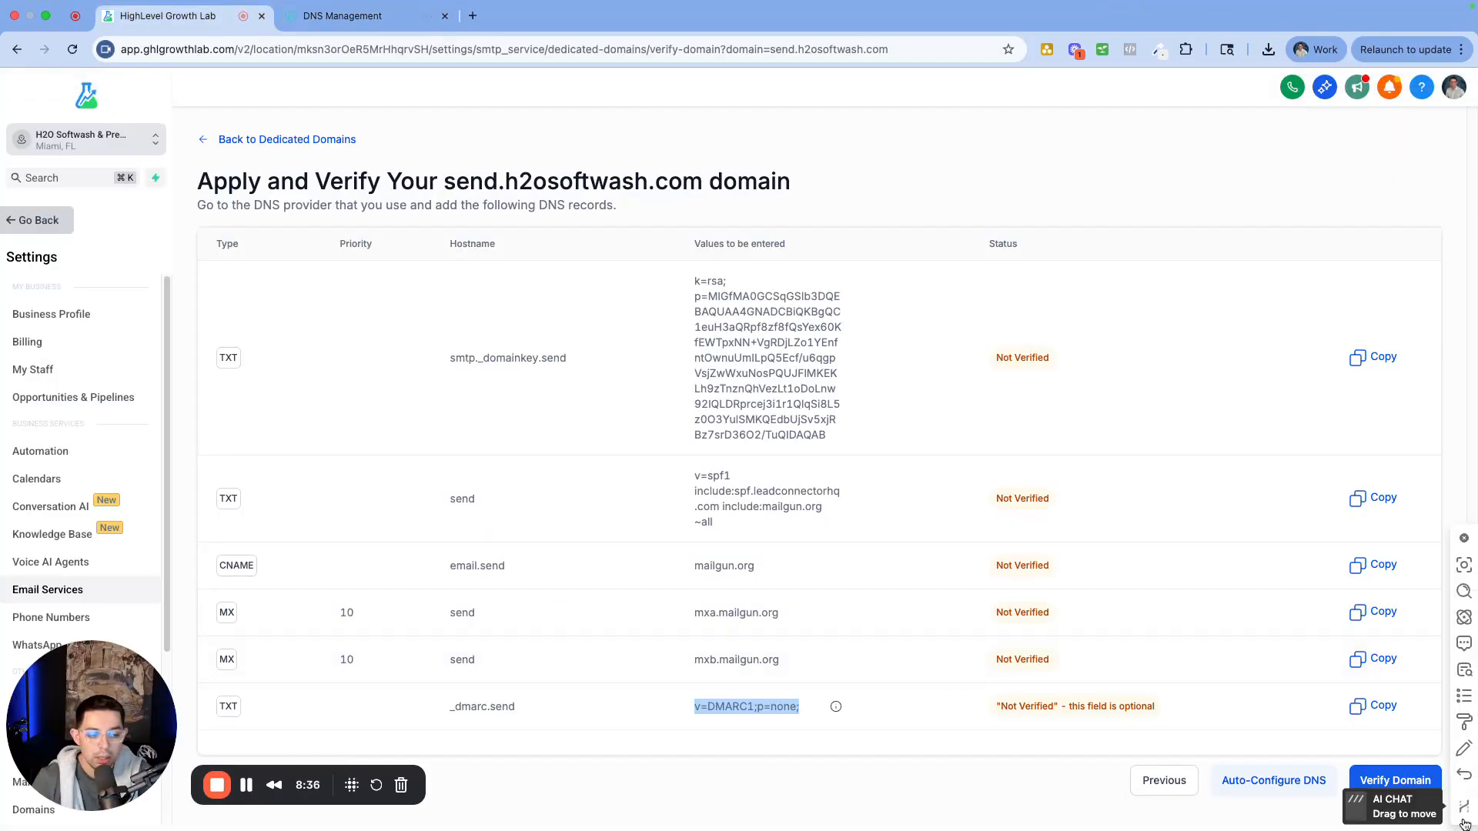
click(1382, 782)
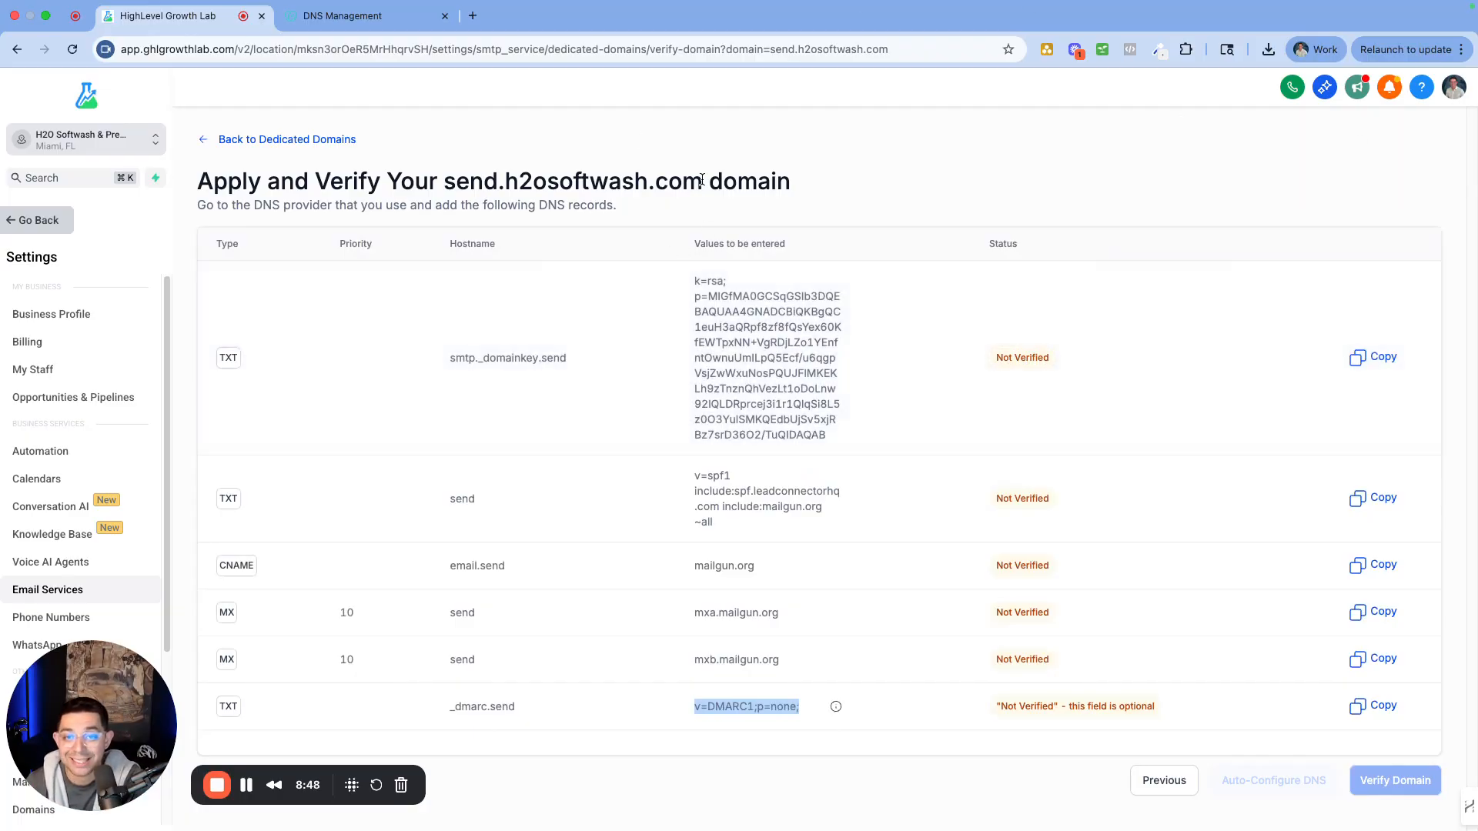
drag(703, 182, 505, 179)
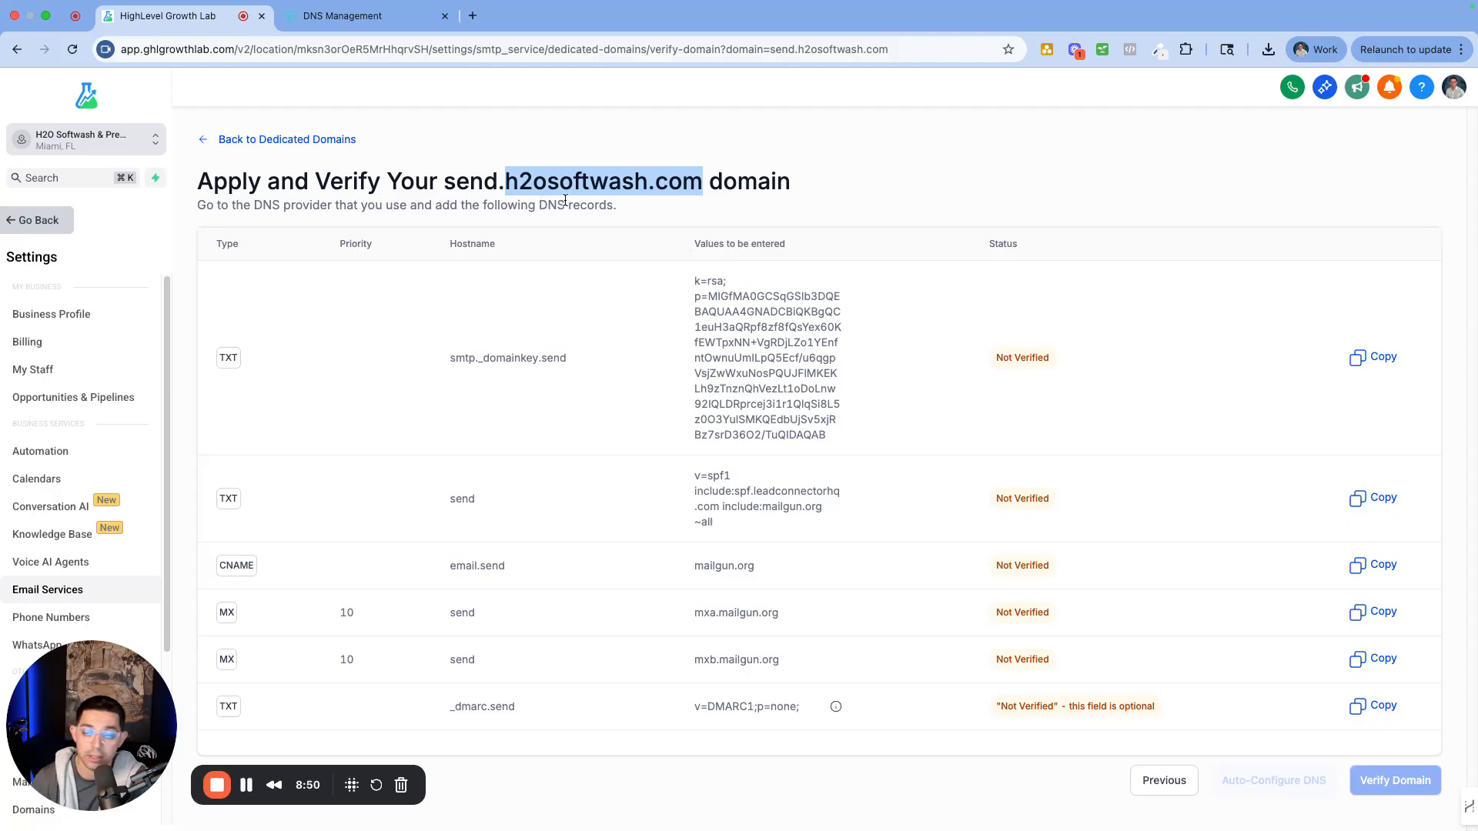
click(310, 143)
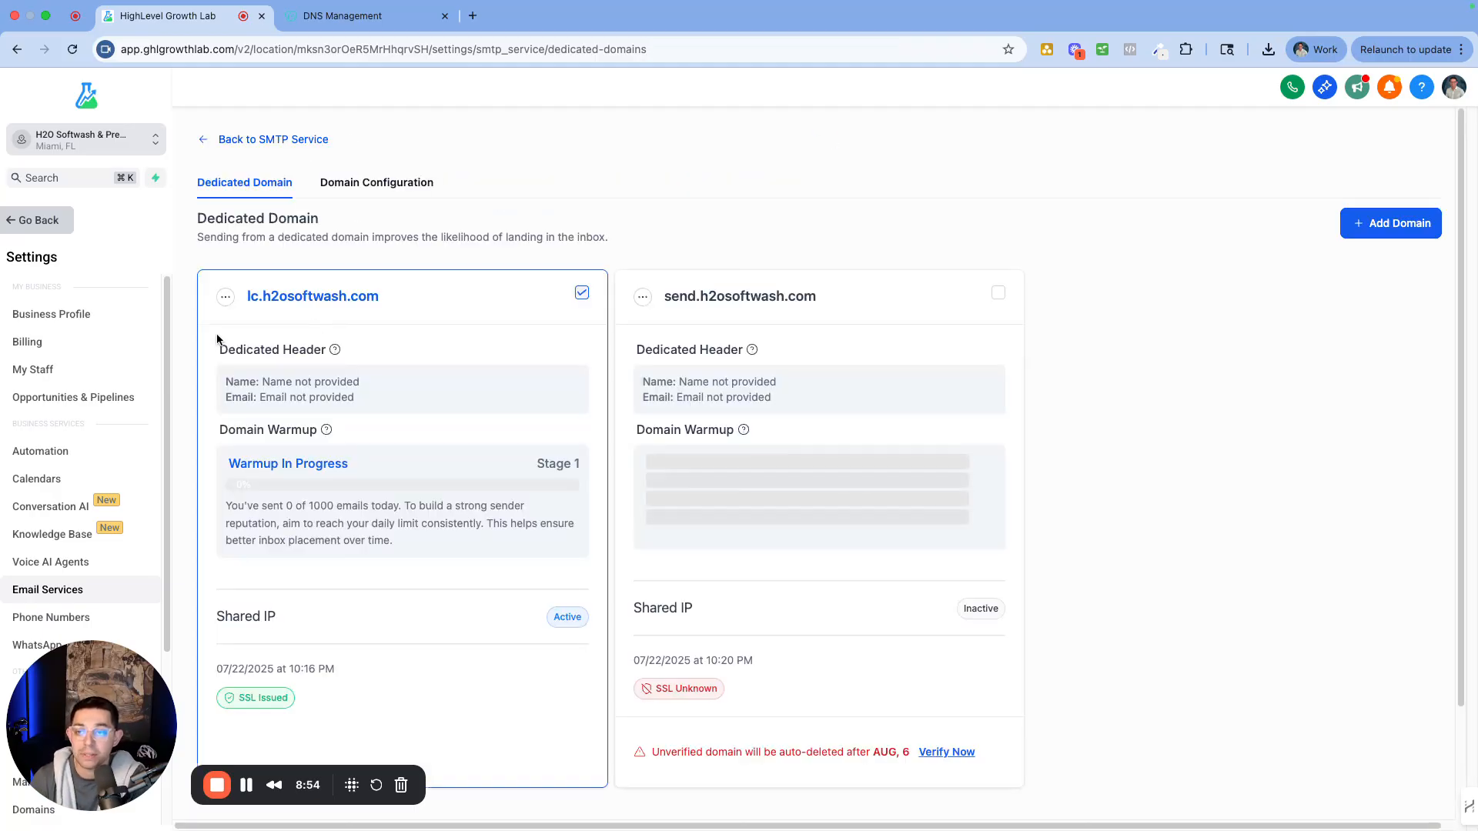
scroll(767, 291, down, 5)
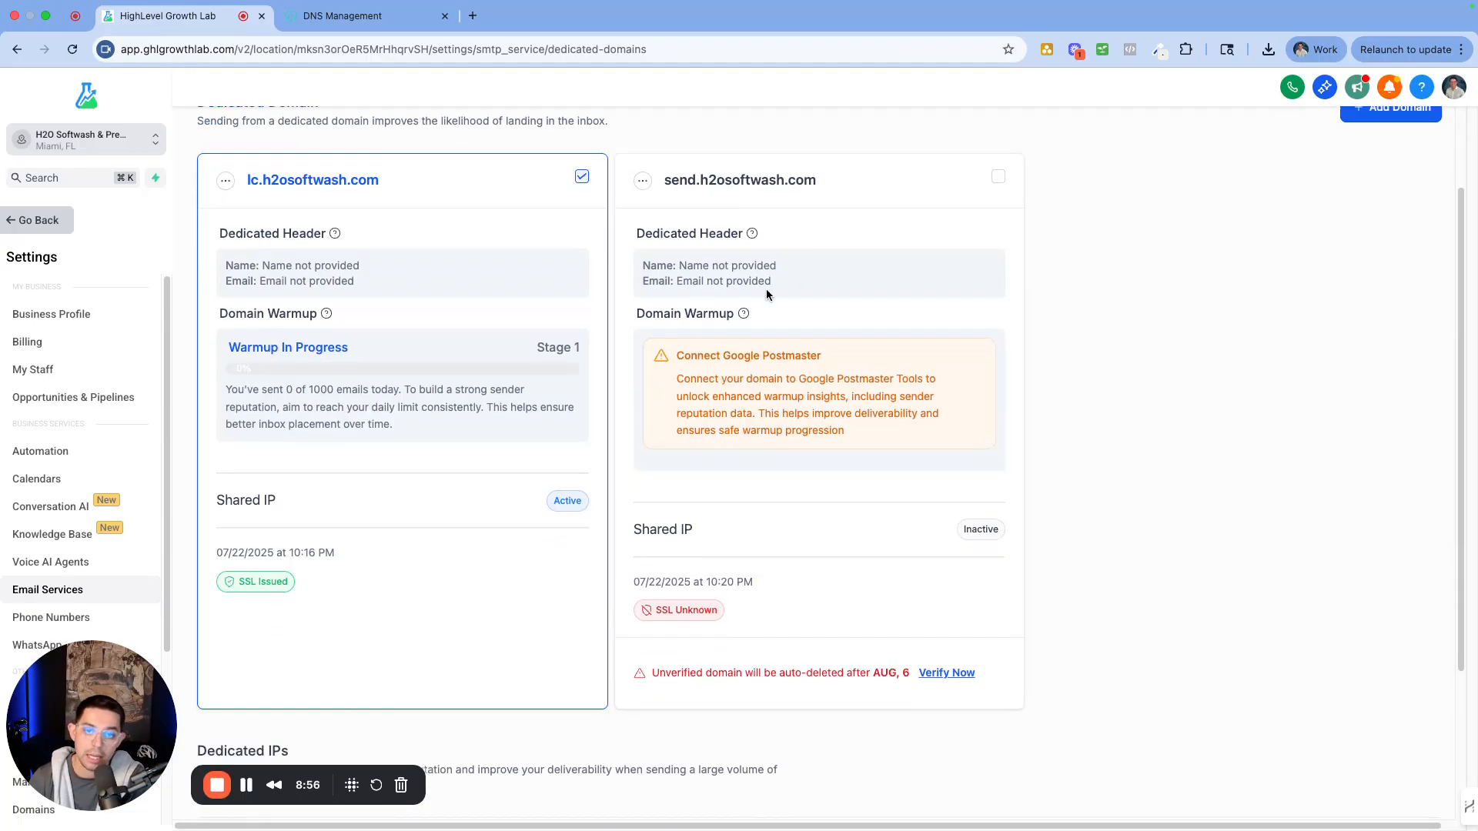
click(959, 517)
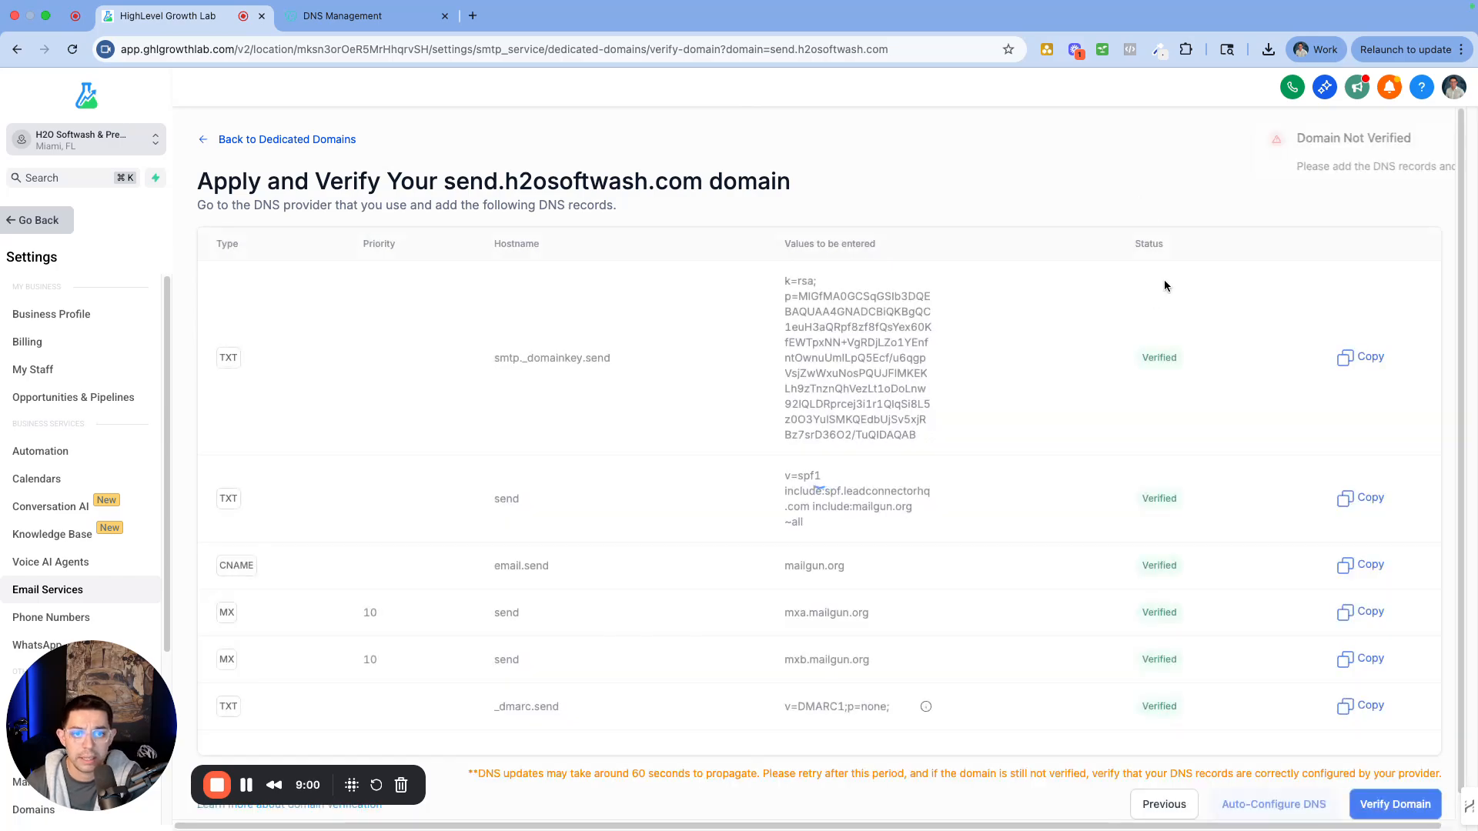
scroll(1212, 387, down, 1)
click(1395, 780)
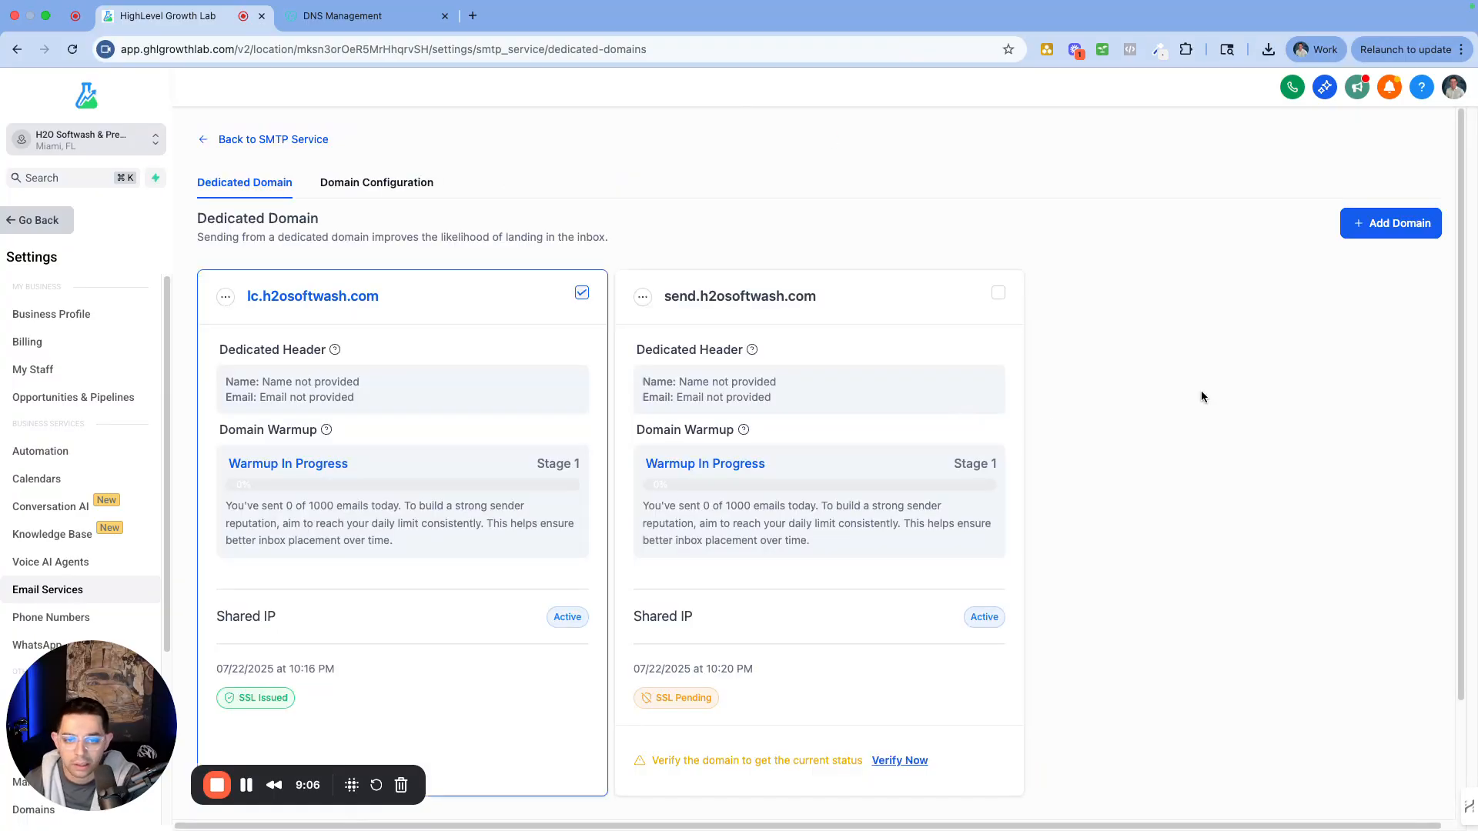
Recheck send.h2osoftwash.com until both domains show SSL Issued, then return to GoDaddy's DNS records
scroll(793, 551, down, 3)
click(911, 586)
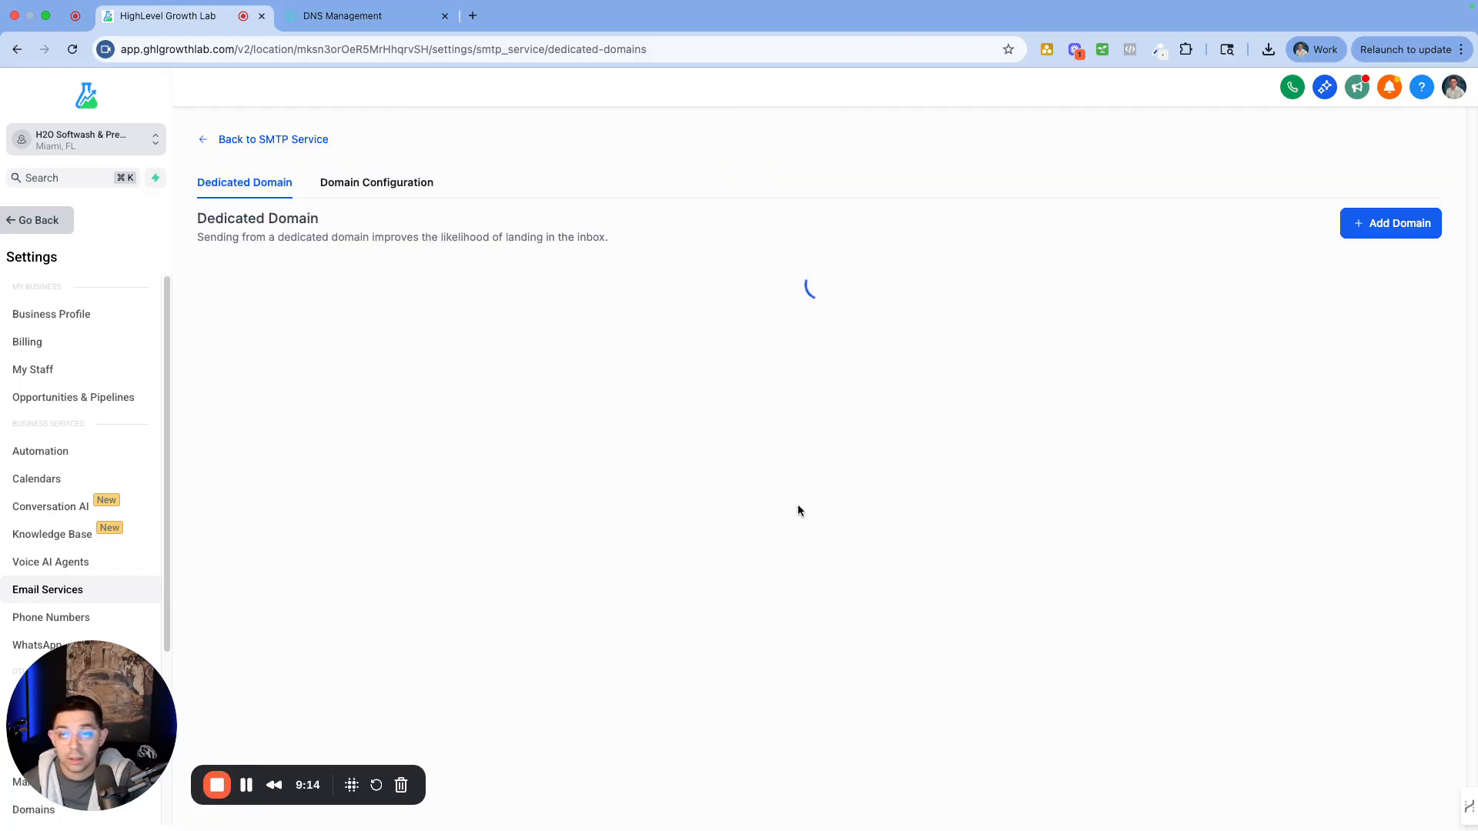
scroll(806, 399, down, 1)
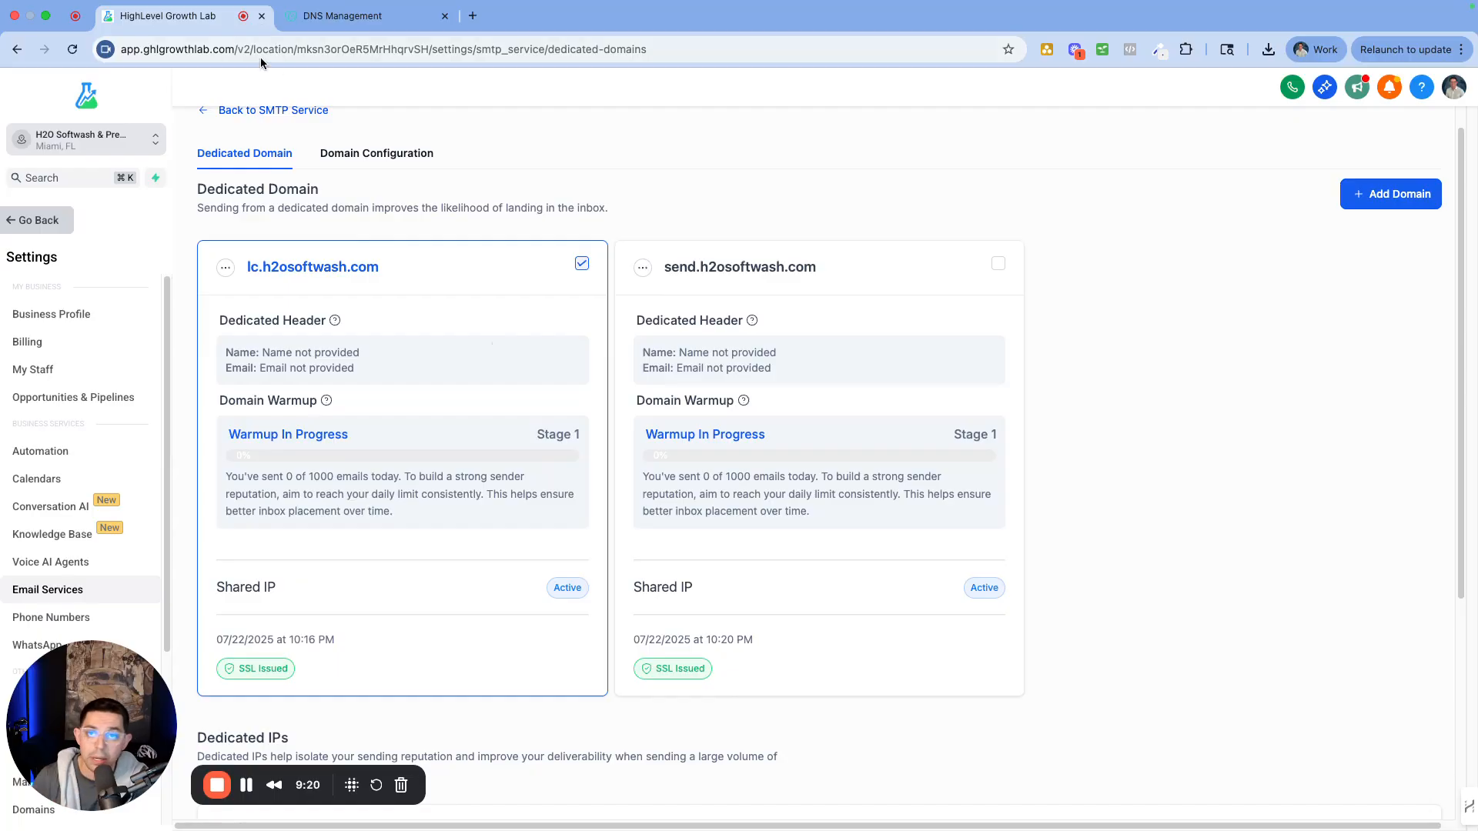
click(339, 18)
scroll(579, 545, down, 3)
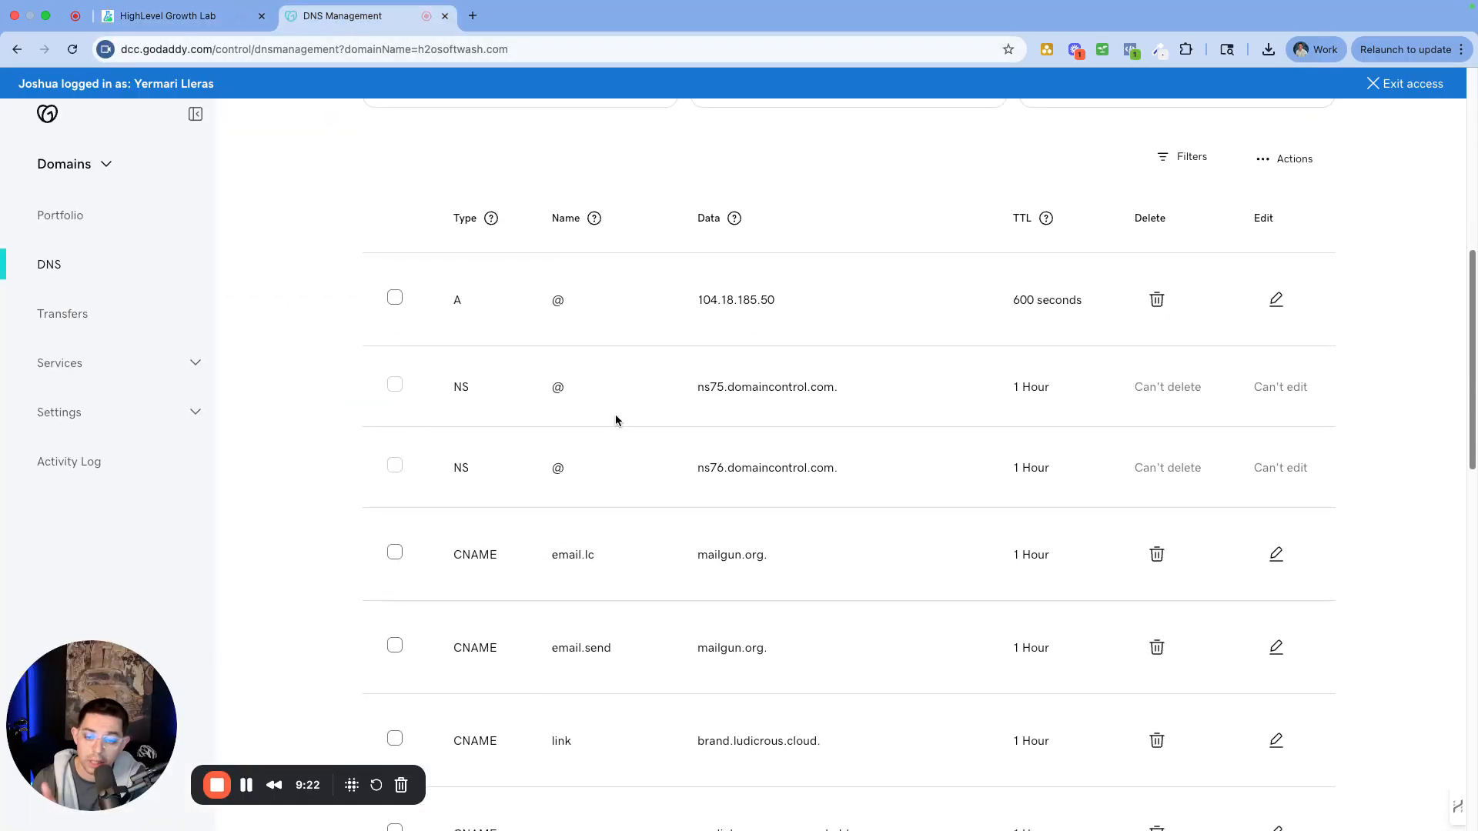
Leave the GoDaddy DNS records and return to HighLevel's Dedicated Domain list
click(182, 19)
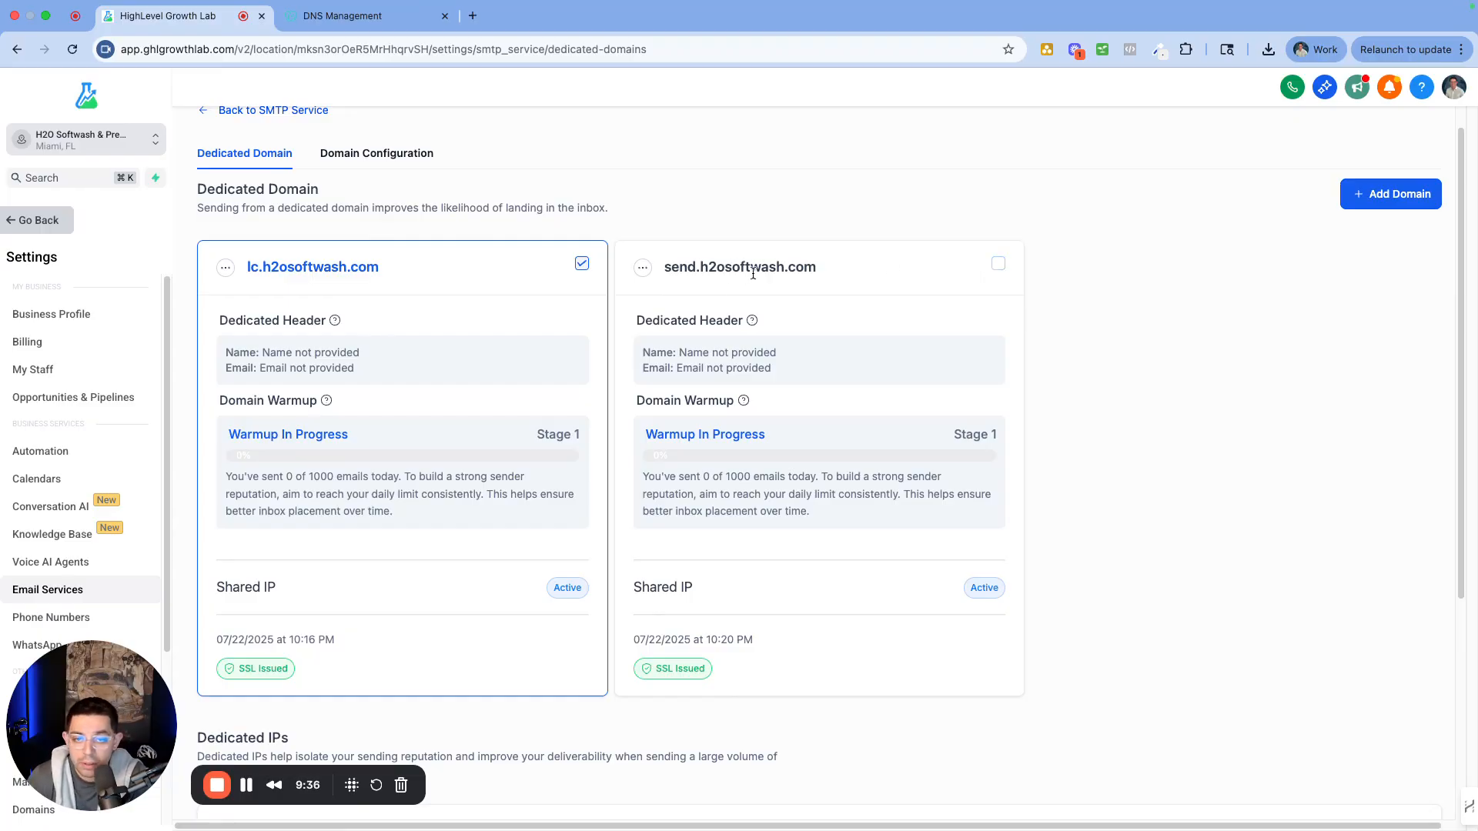
Activate send.h2osoftwash.com, note its missing header name and email, and open its actions menu
click(999, 264)
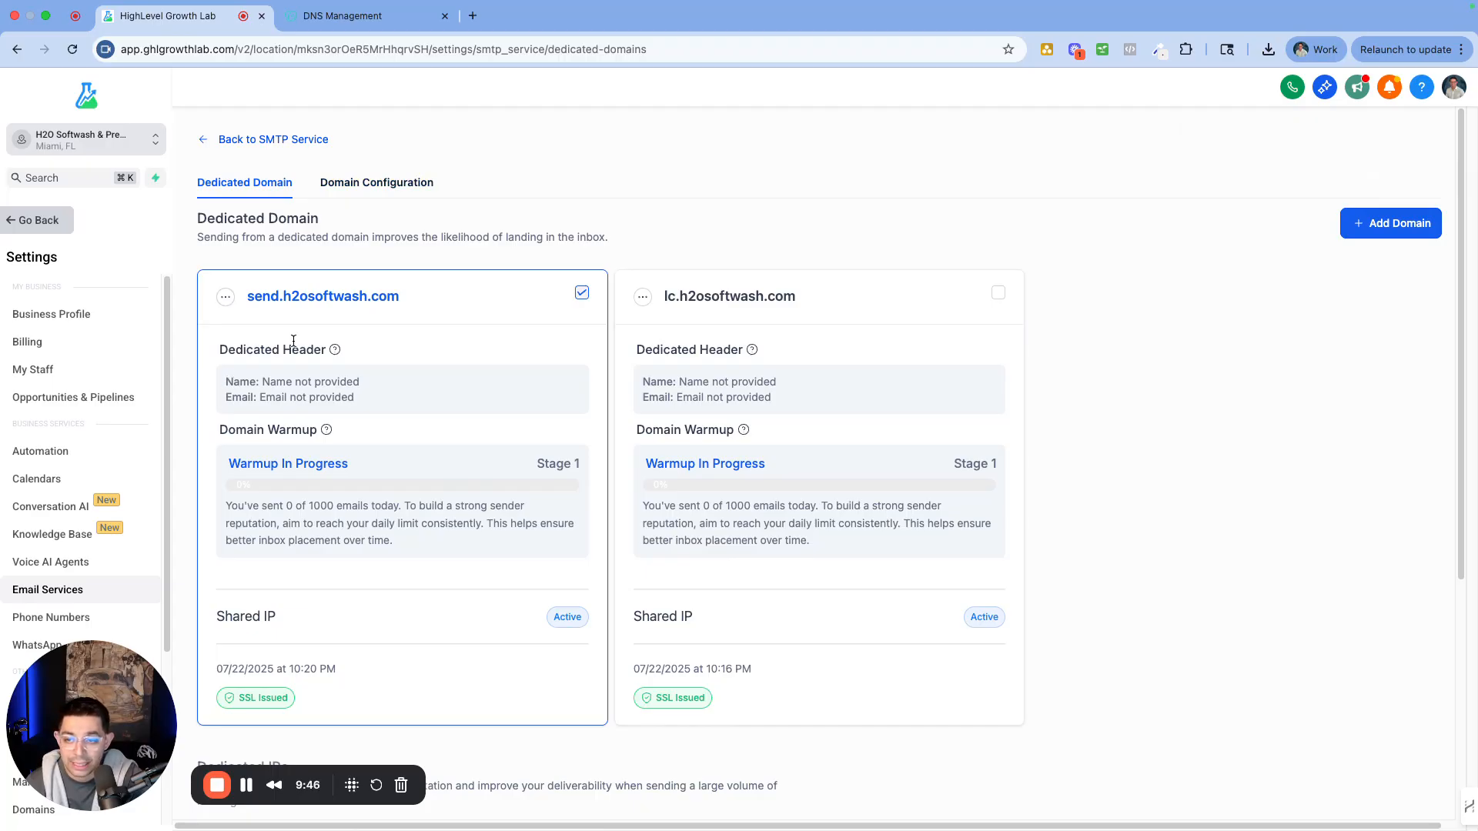
mouse_move(332, 352)
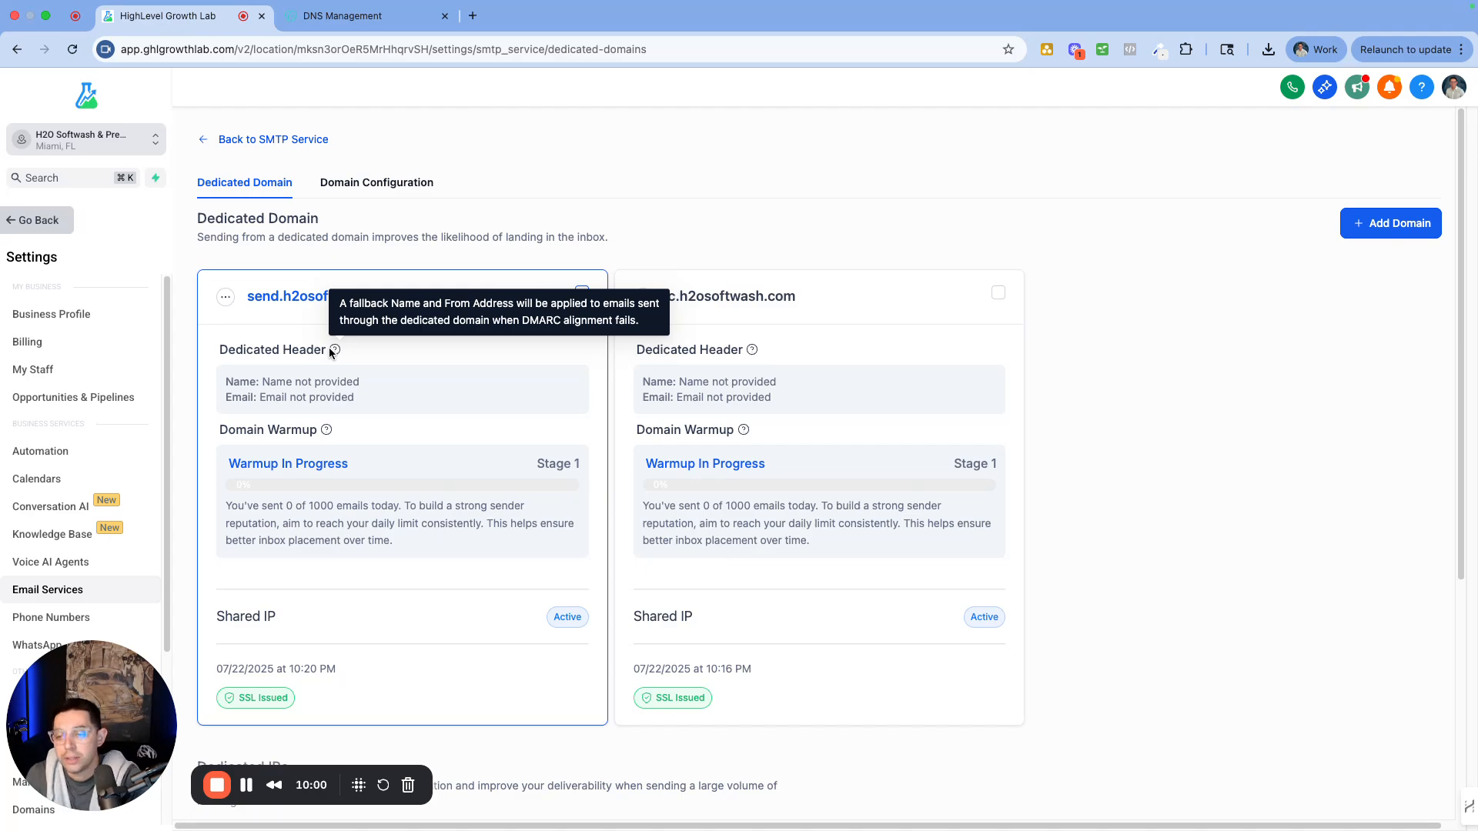
drag(263, 382, 367, 394)
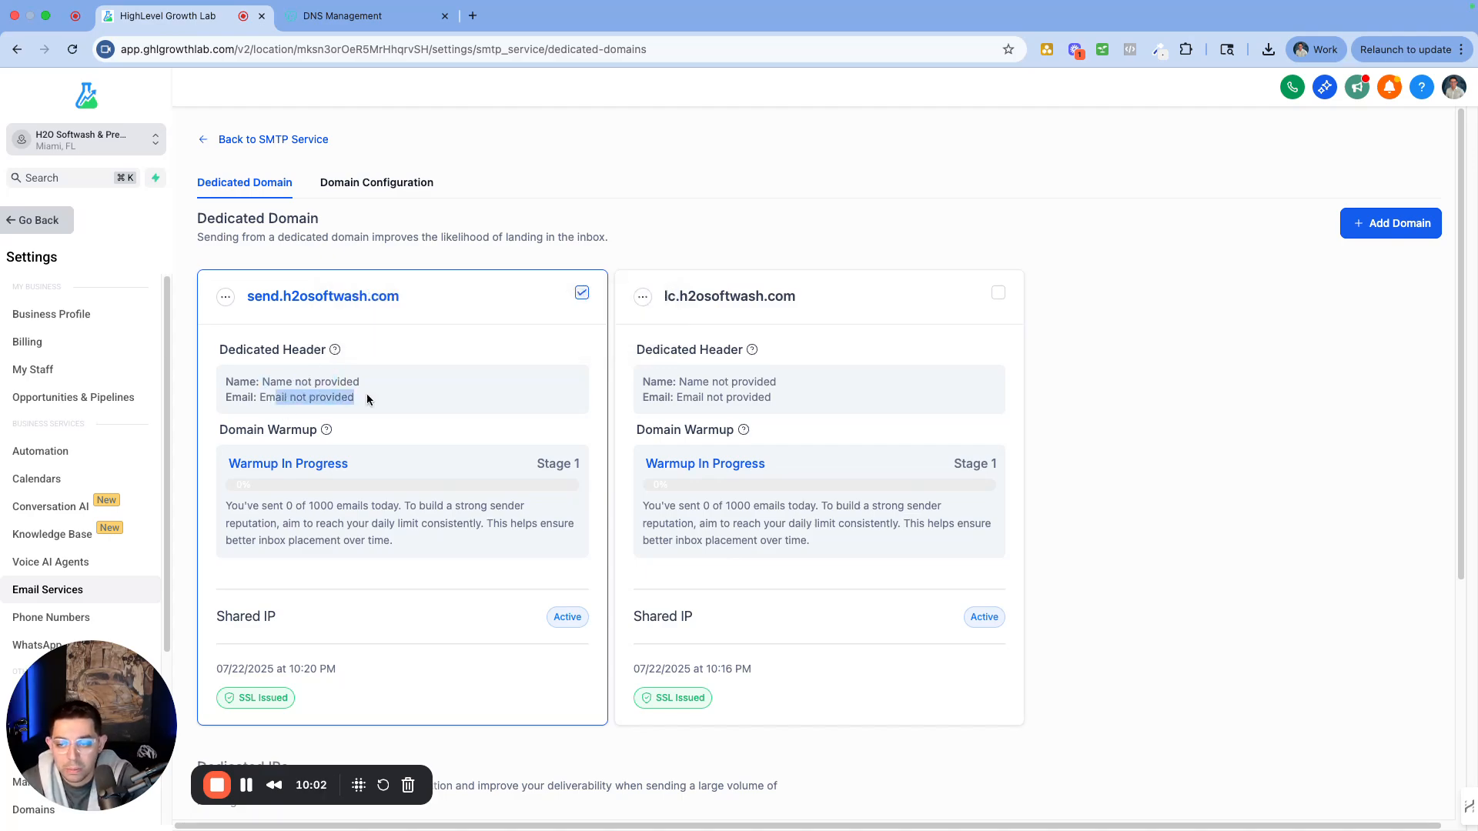
drag(415, 296, 287, 301)
drag(399, 298, 283, 294)
key(super+c)
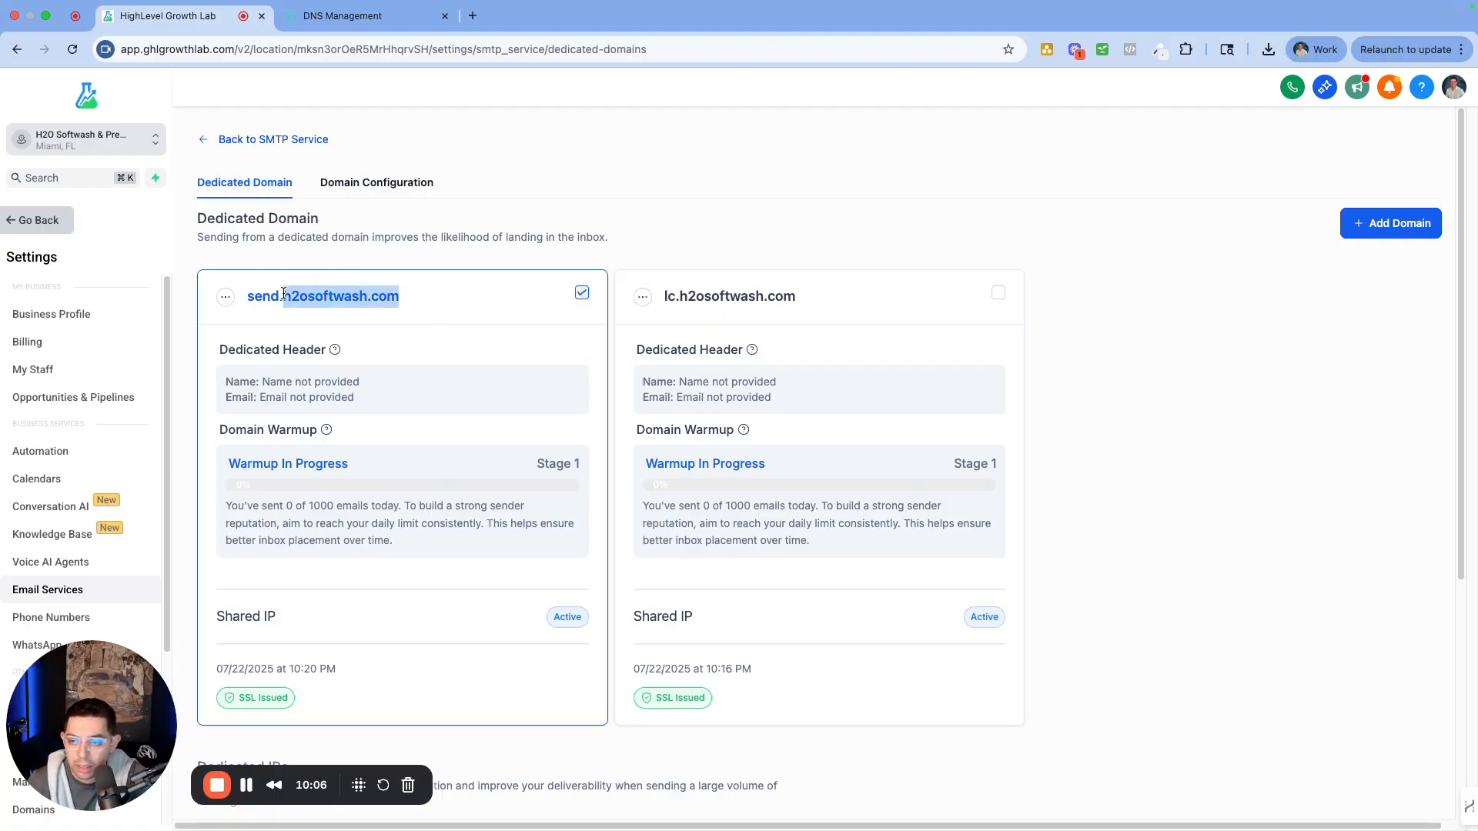
click(224, 297)
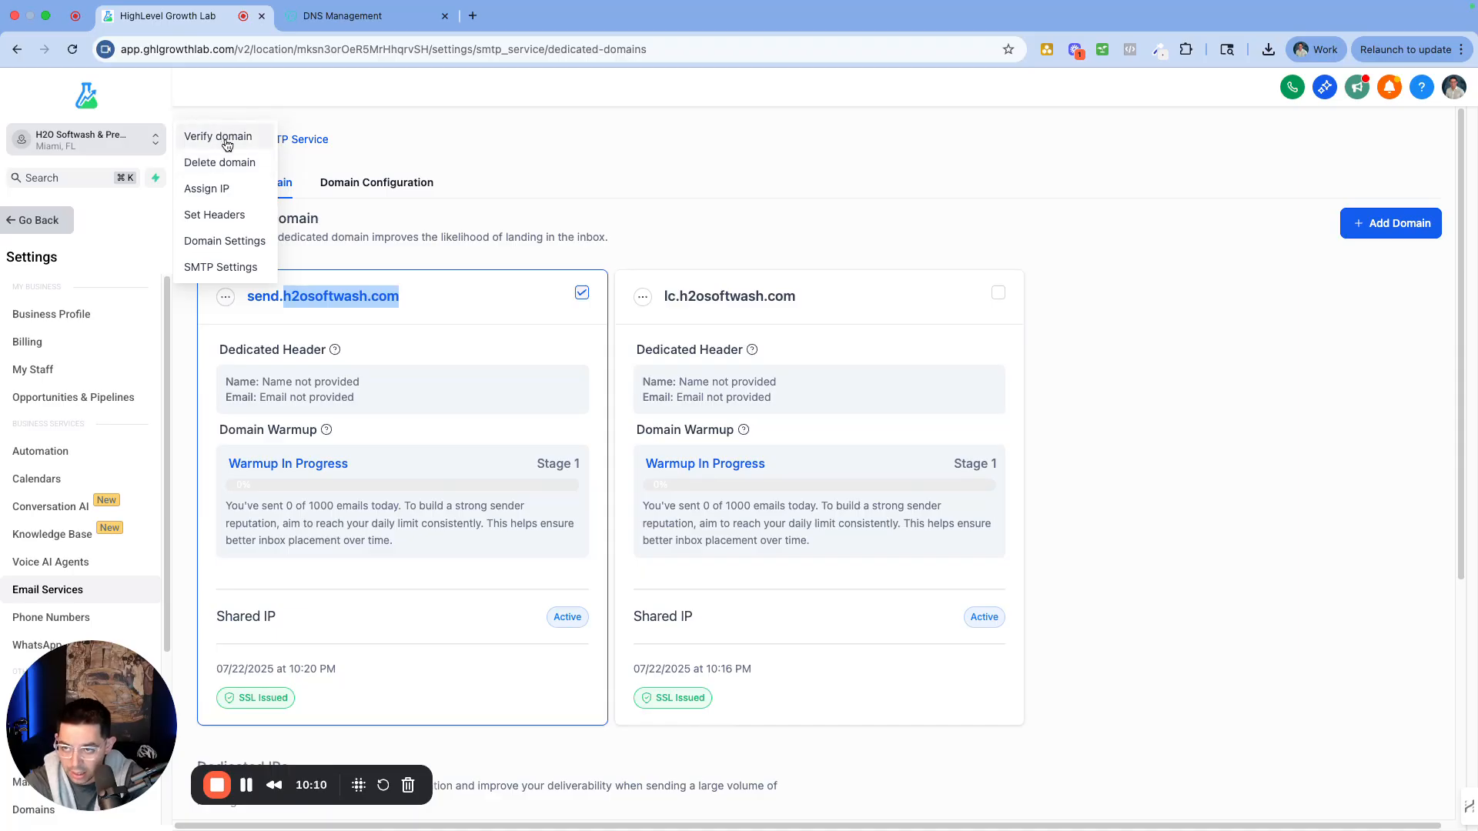
Open Set Headers for send.h2osoftwash.com and enter From Name 'H2O Softwash'
click(217, 215)
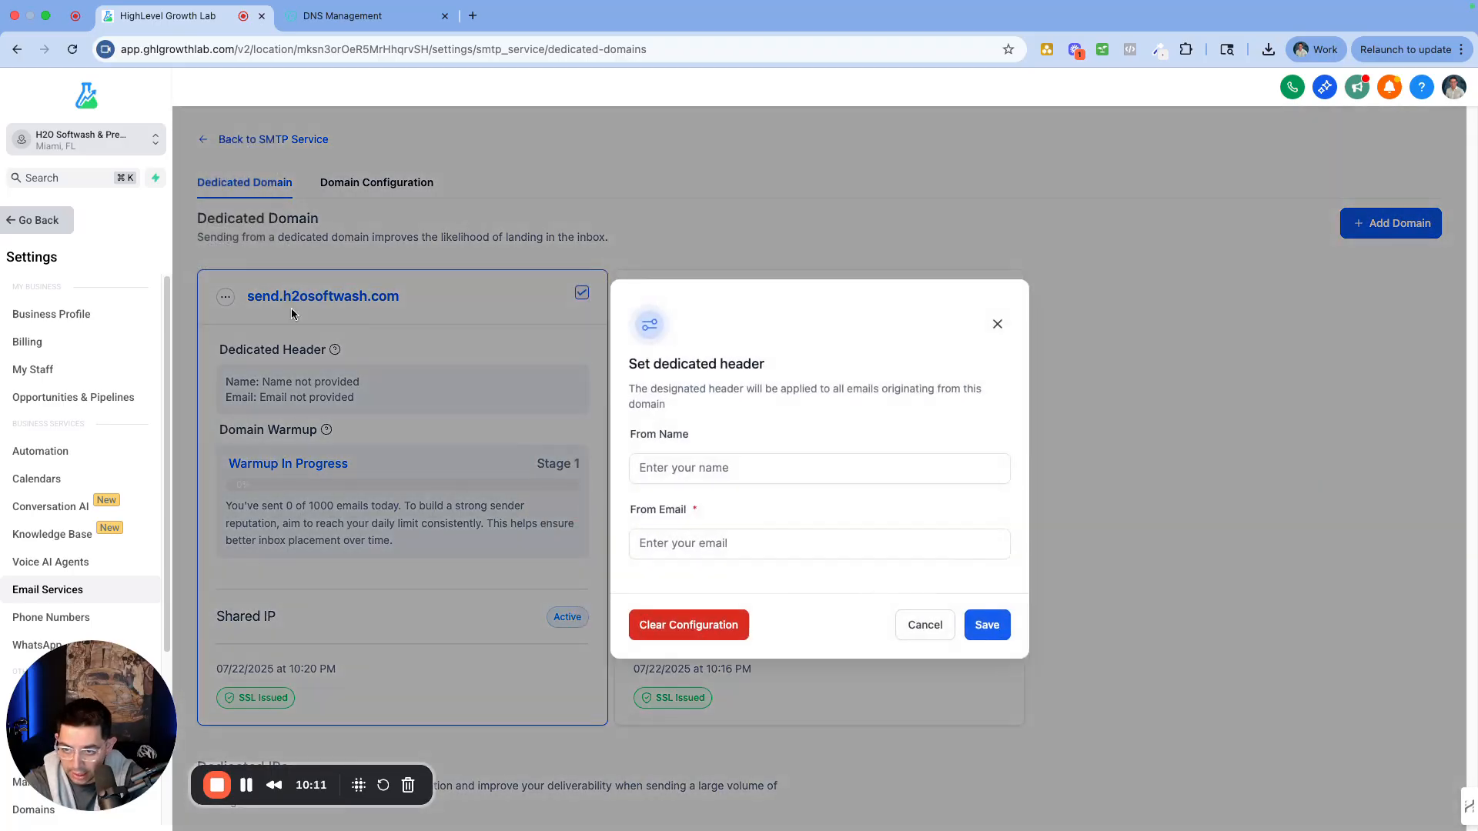
click(707, 471)
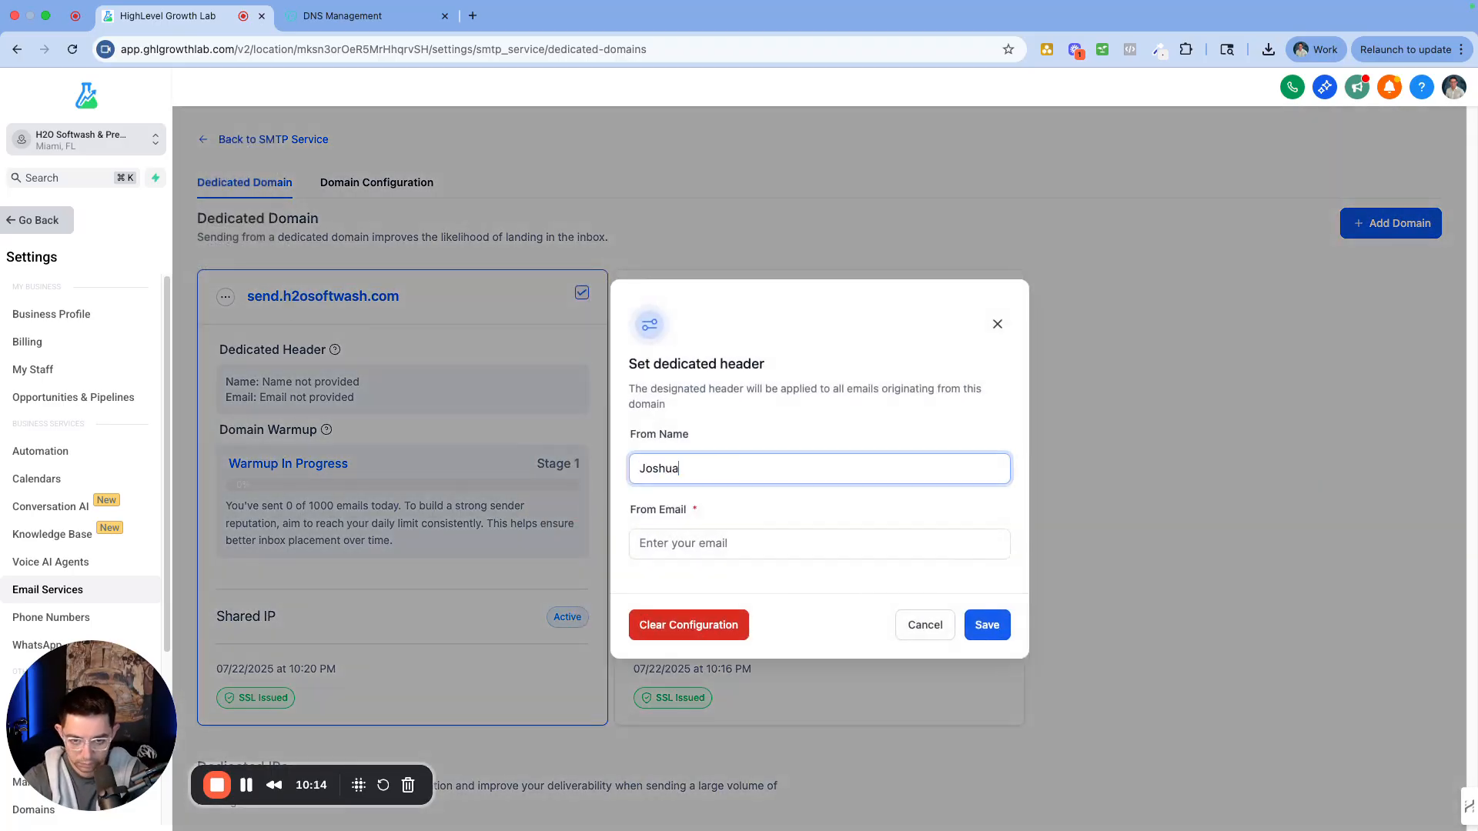
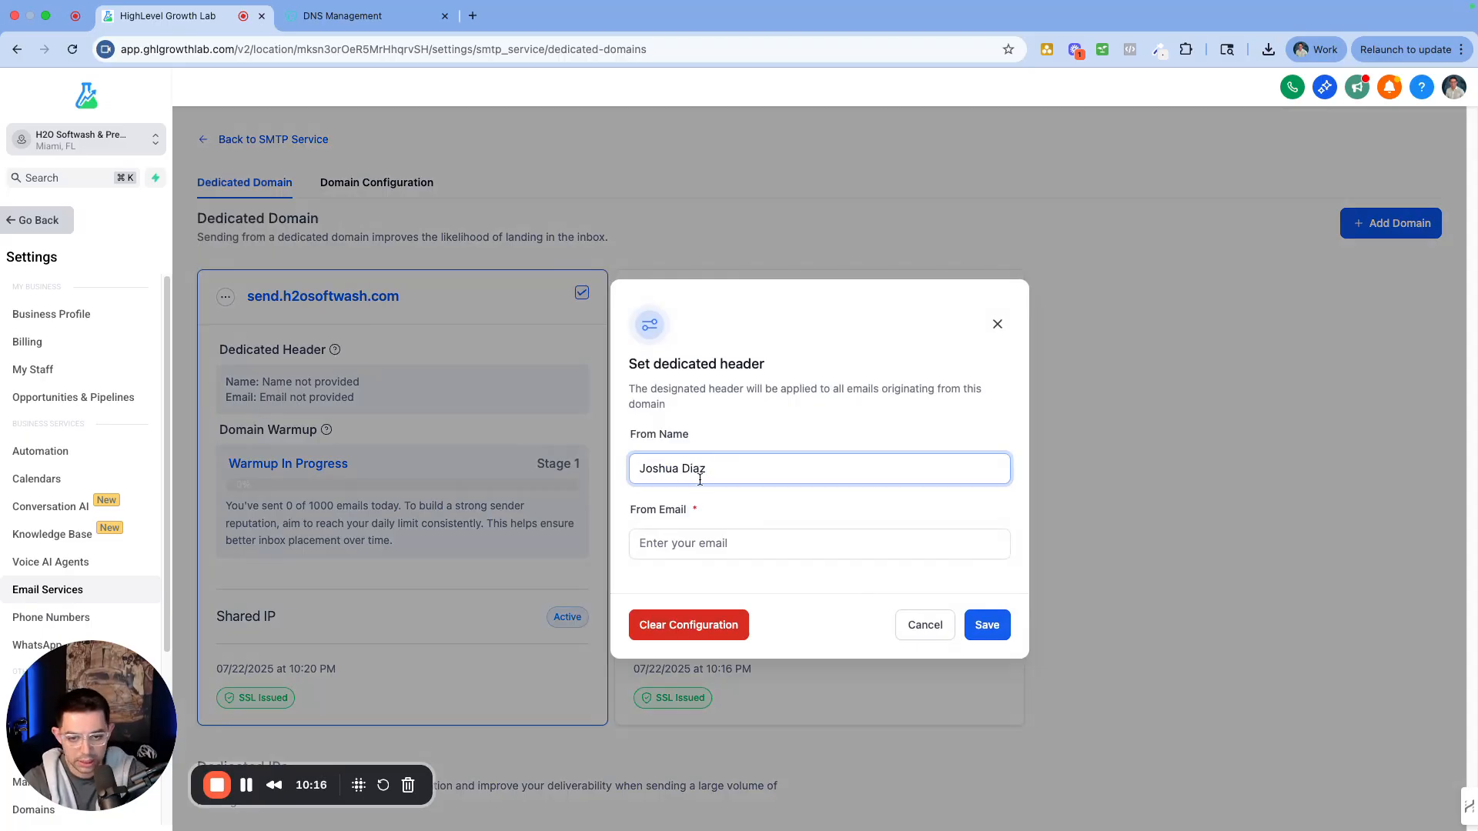
double_click(732, 471)
key(super+a)
text(Jose)
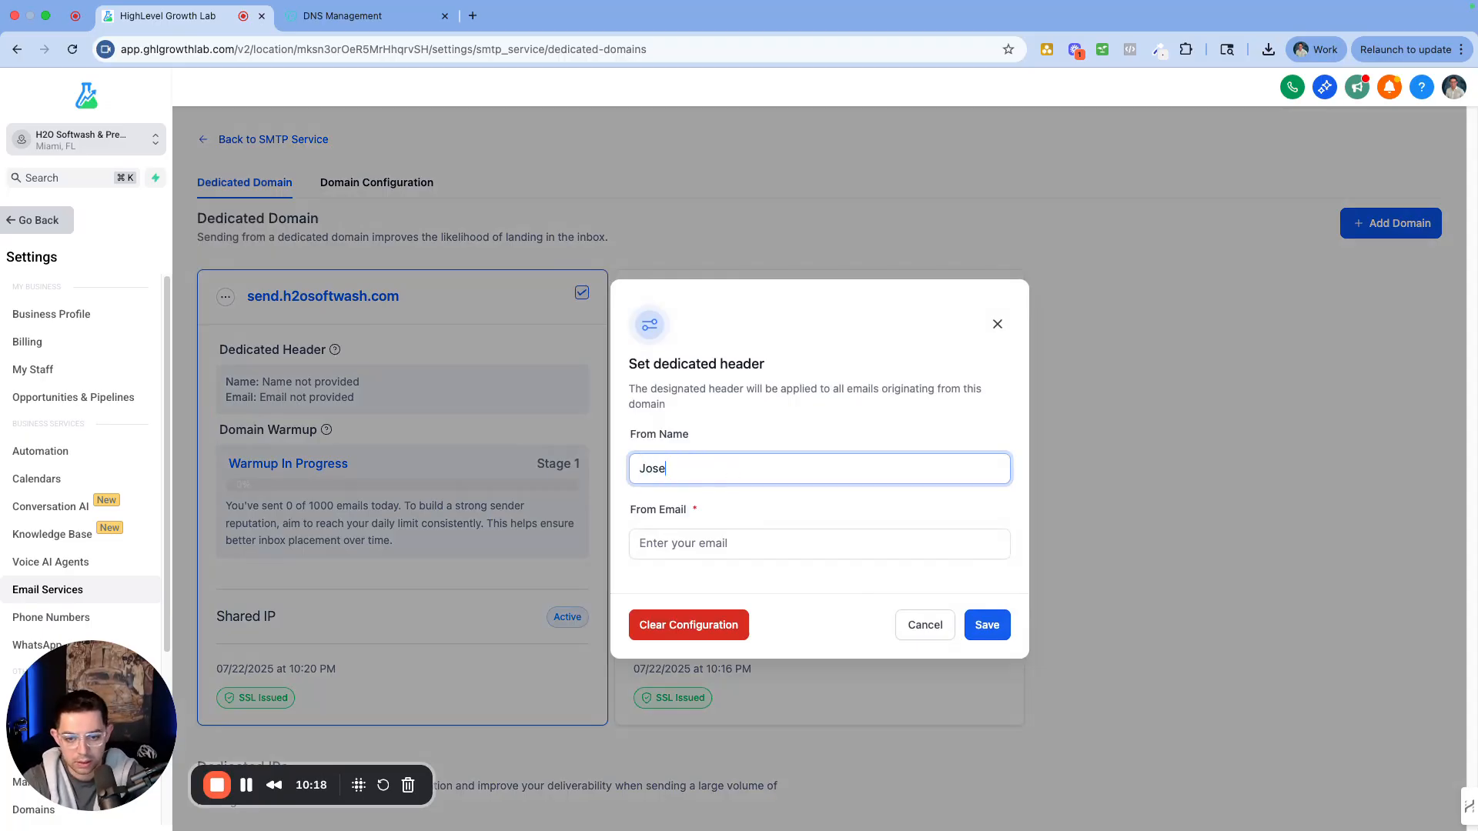
key(BackSpace)
key(BackSpace)
key(BackSpace)
key(BackSpace)
key(BackSpace)
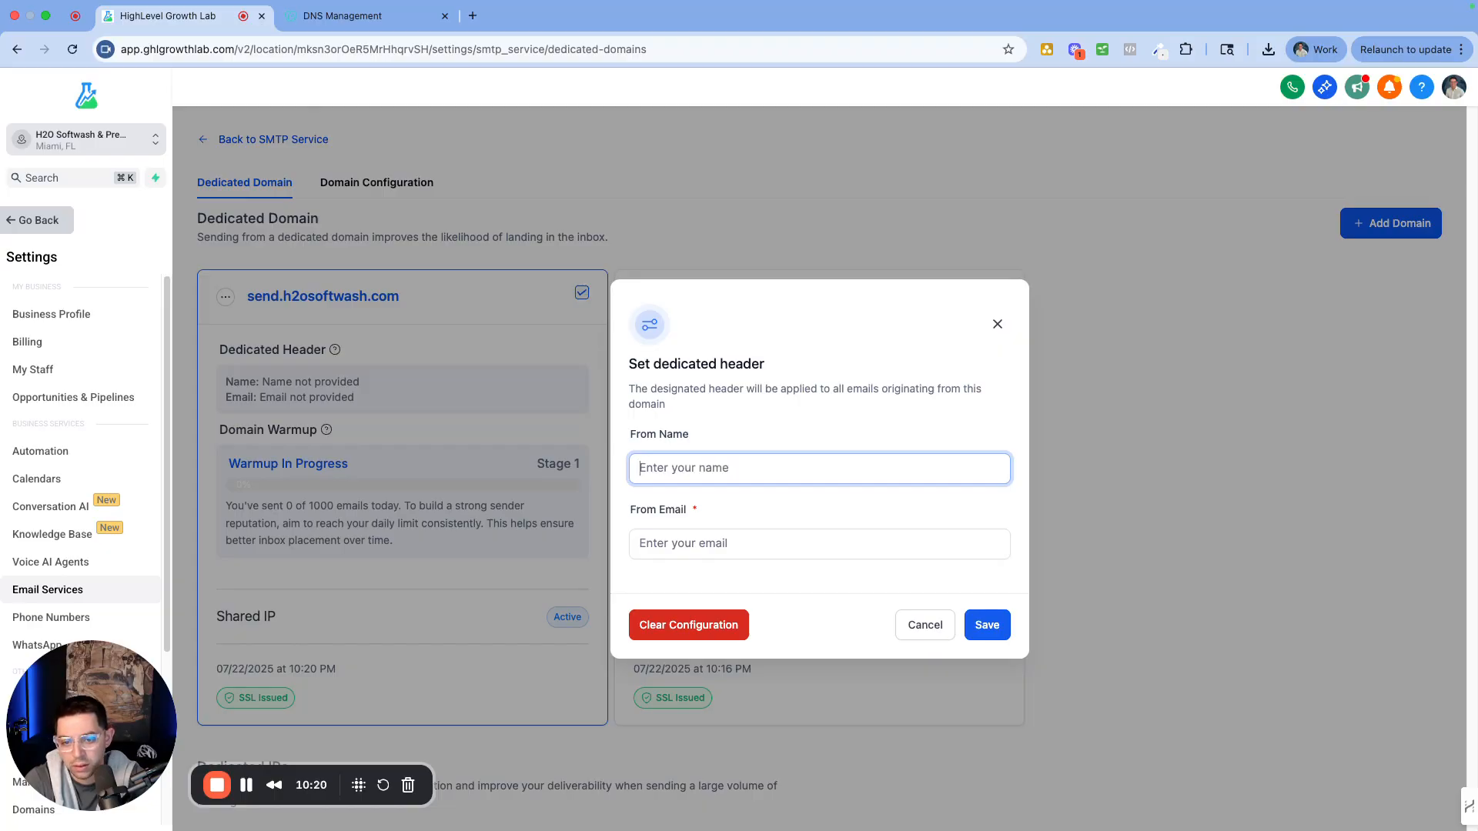
text(H2O)
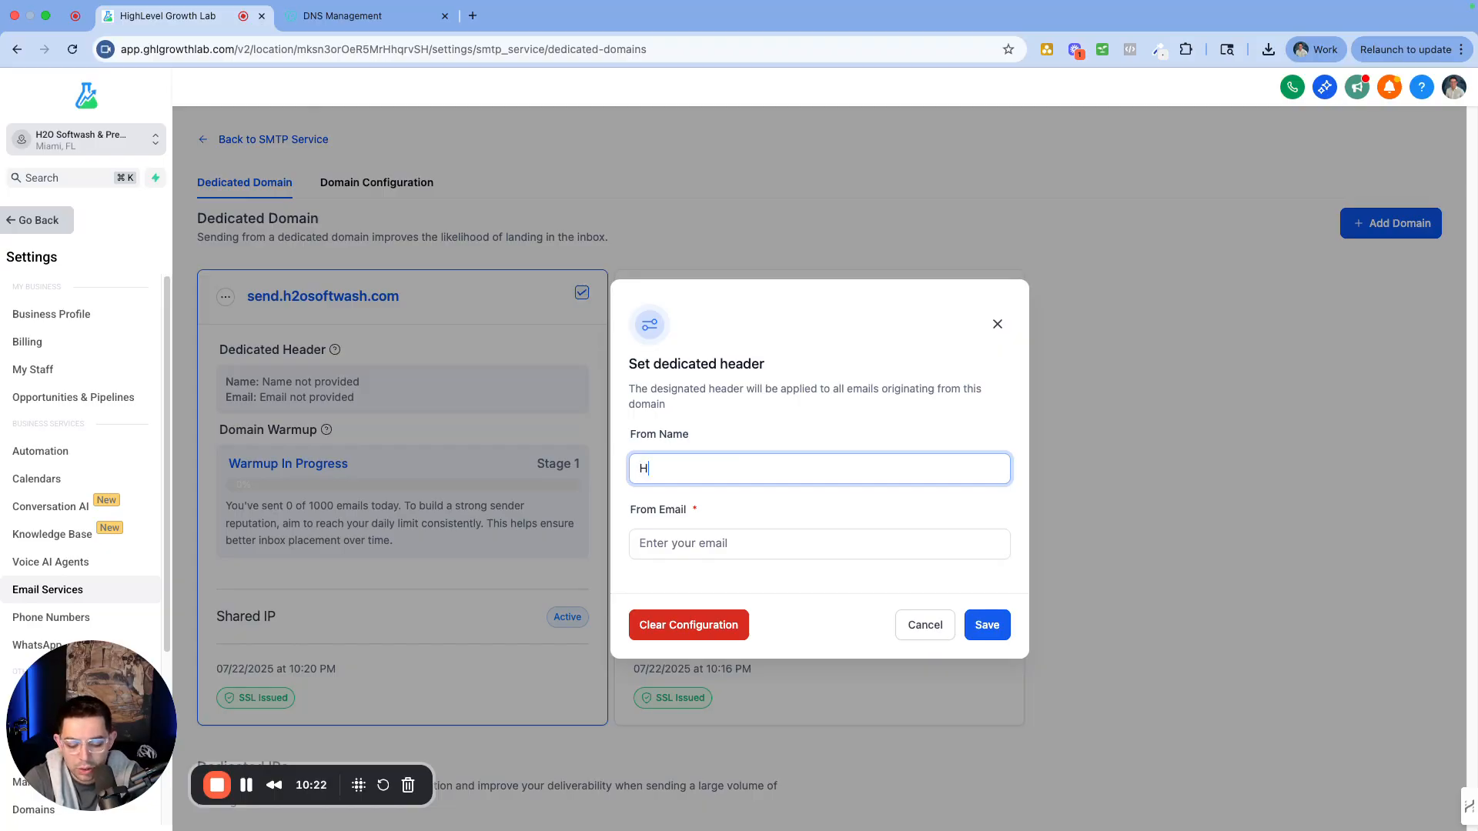
key(BackSpace)
text(O Softwash)
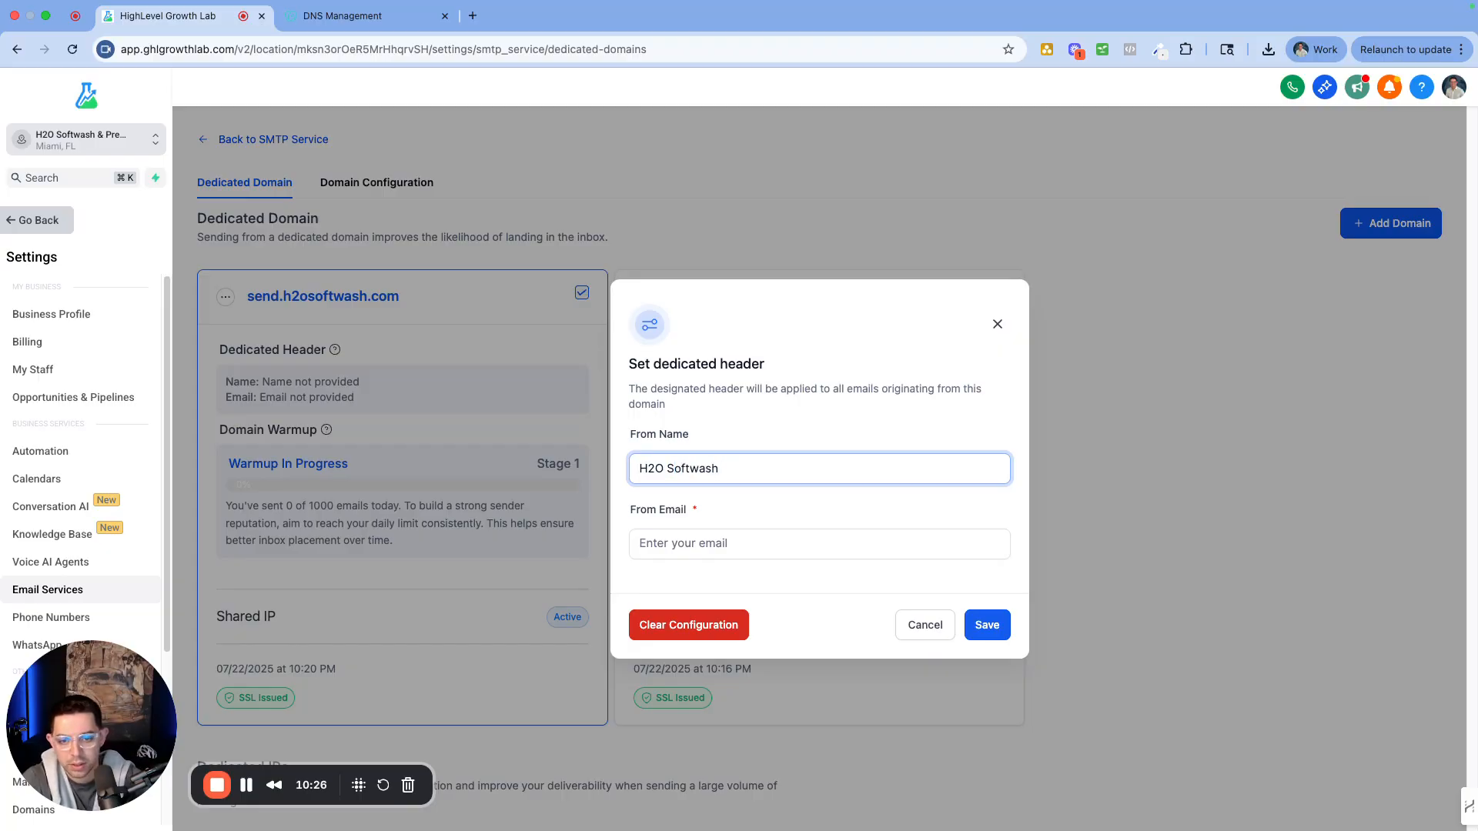
click(746, 539)
key(super+v)
key(super+Left)
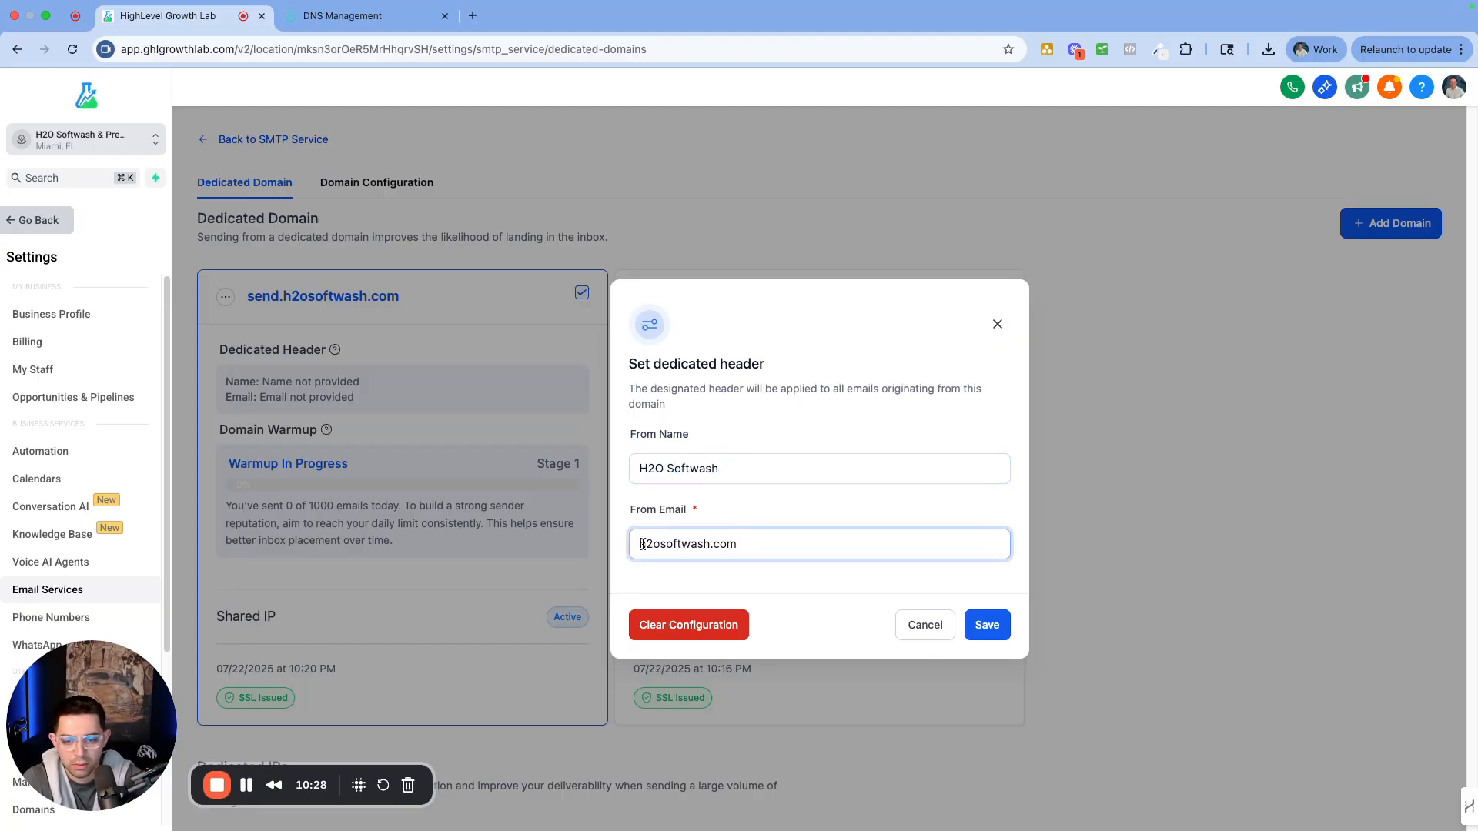
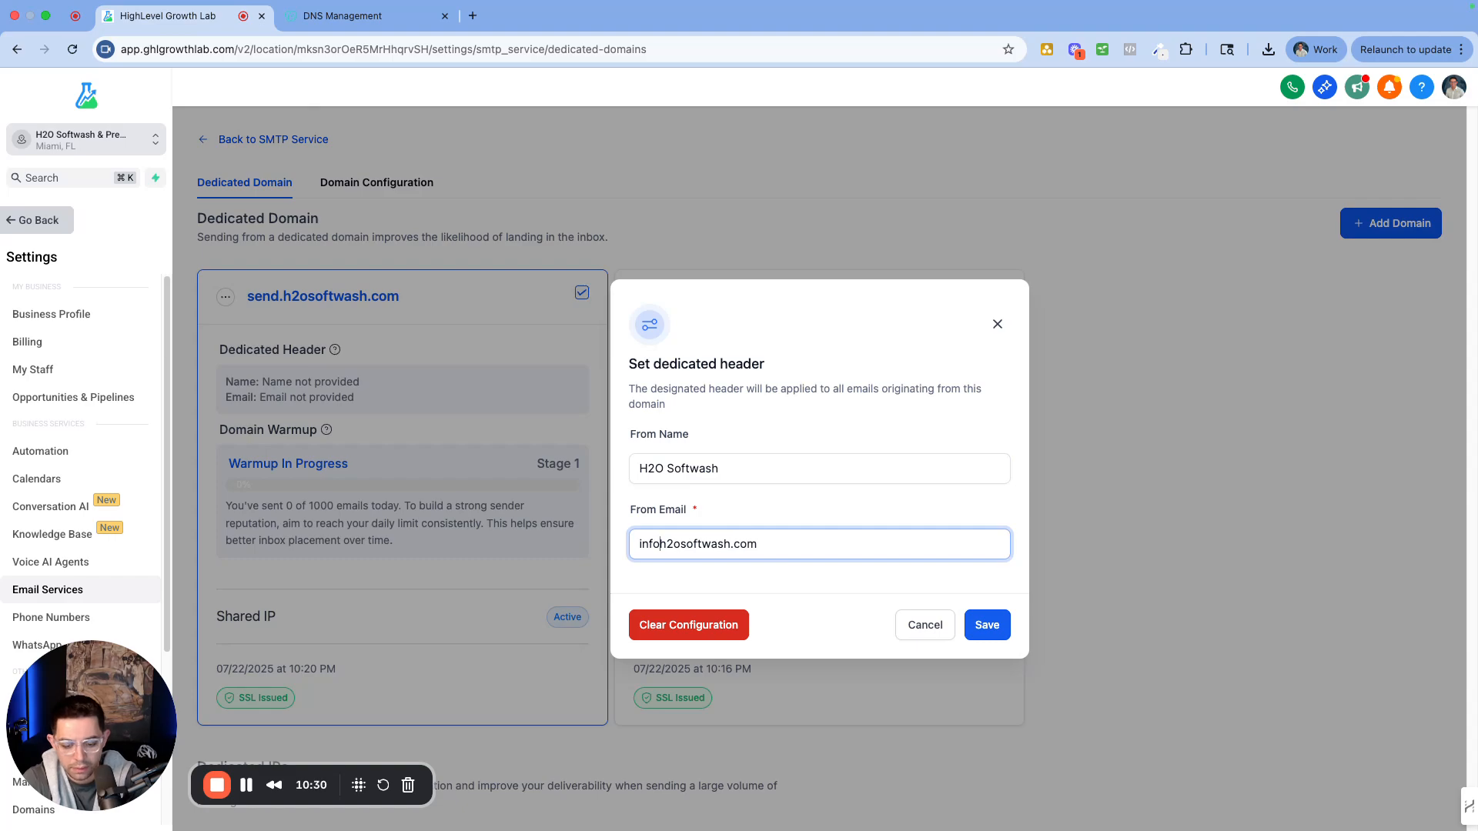
click(986, 625)
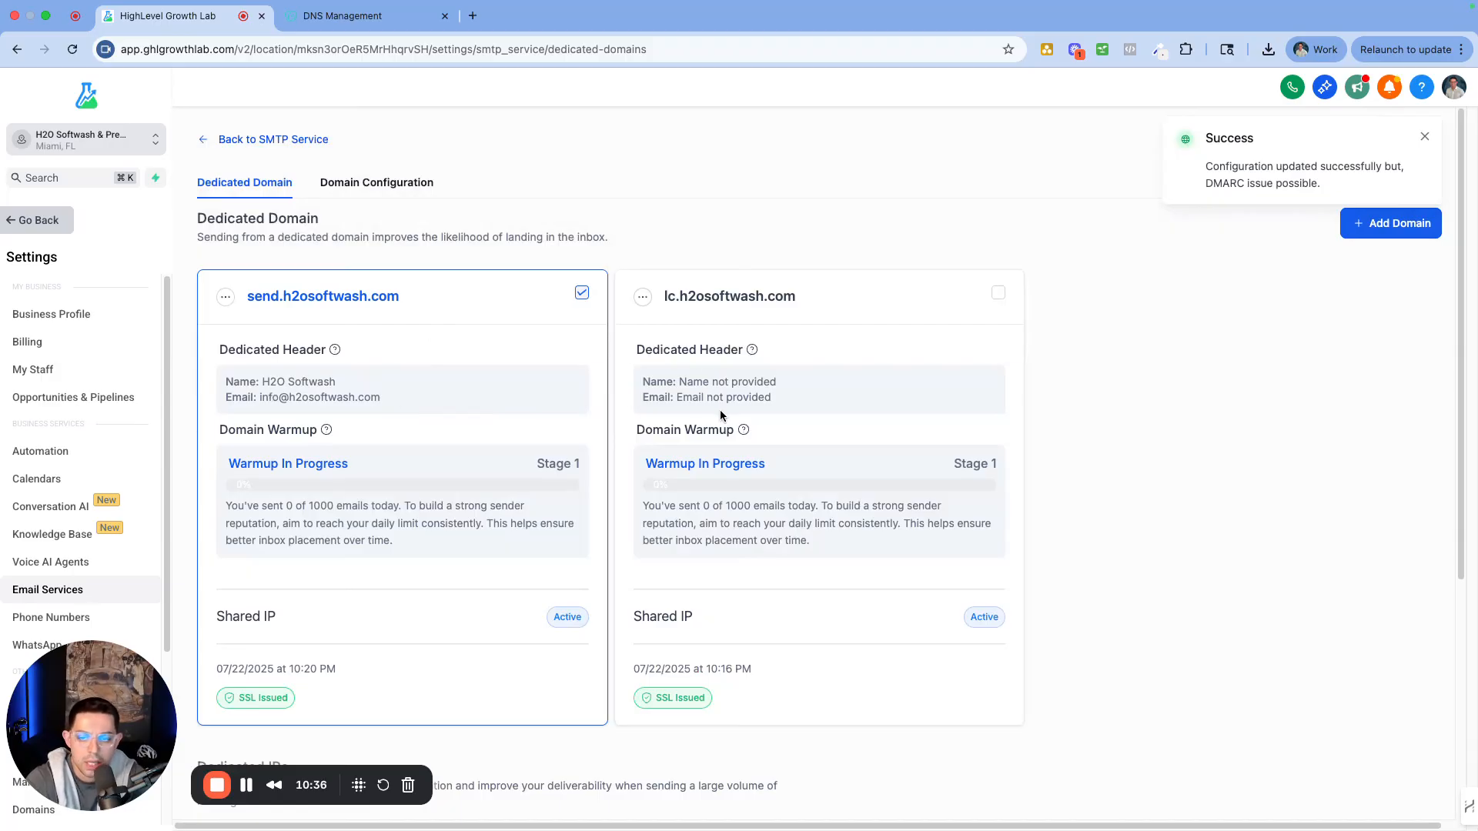
drag(336, 382, 261, 382)
key(super+c)
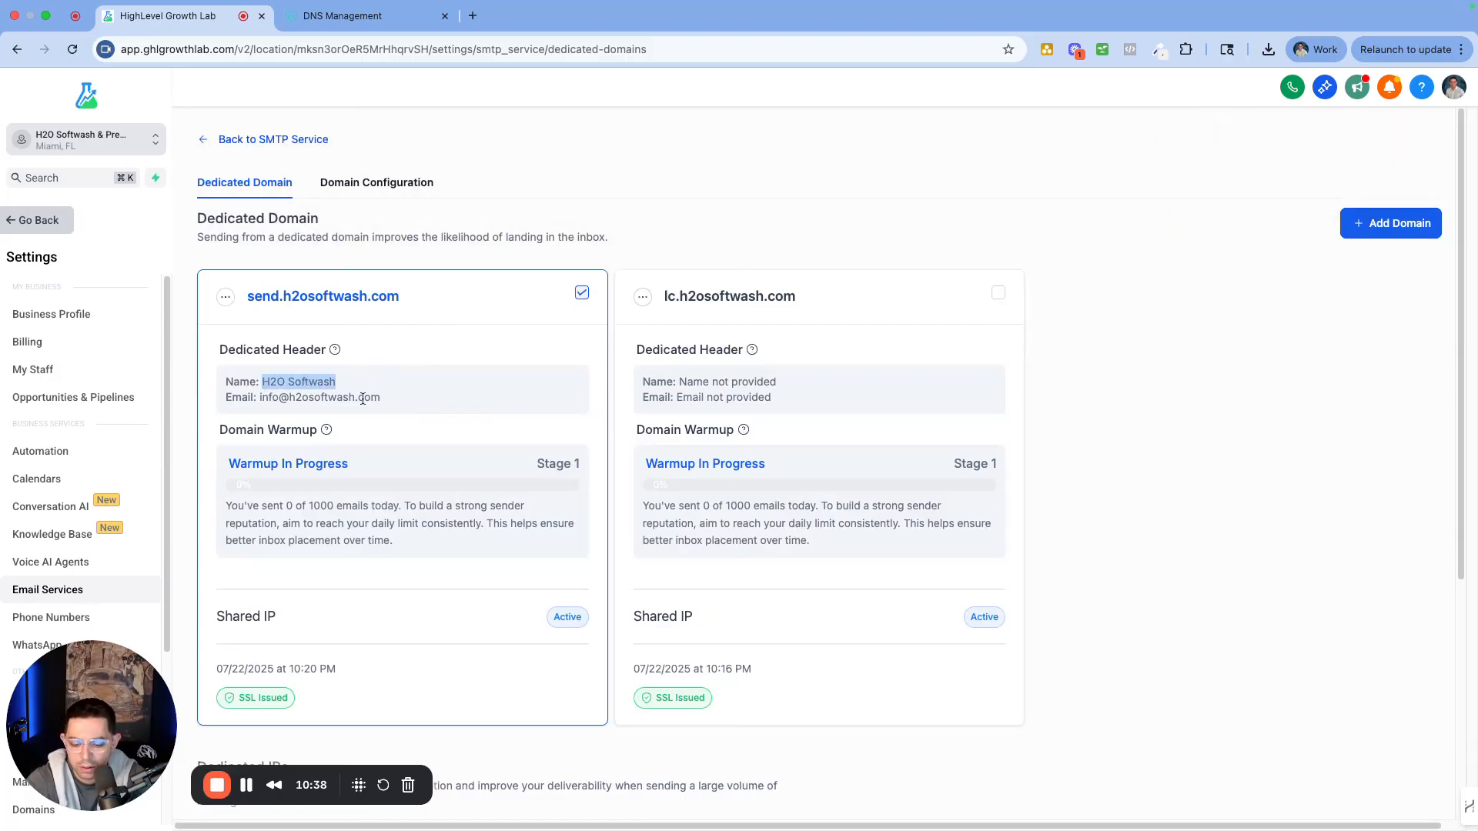
Open Set Headers for lc.h2osoftwash.com and enter From Name 'H2O Softwash'
click(643, 298)
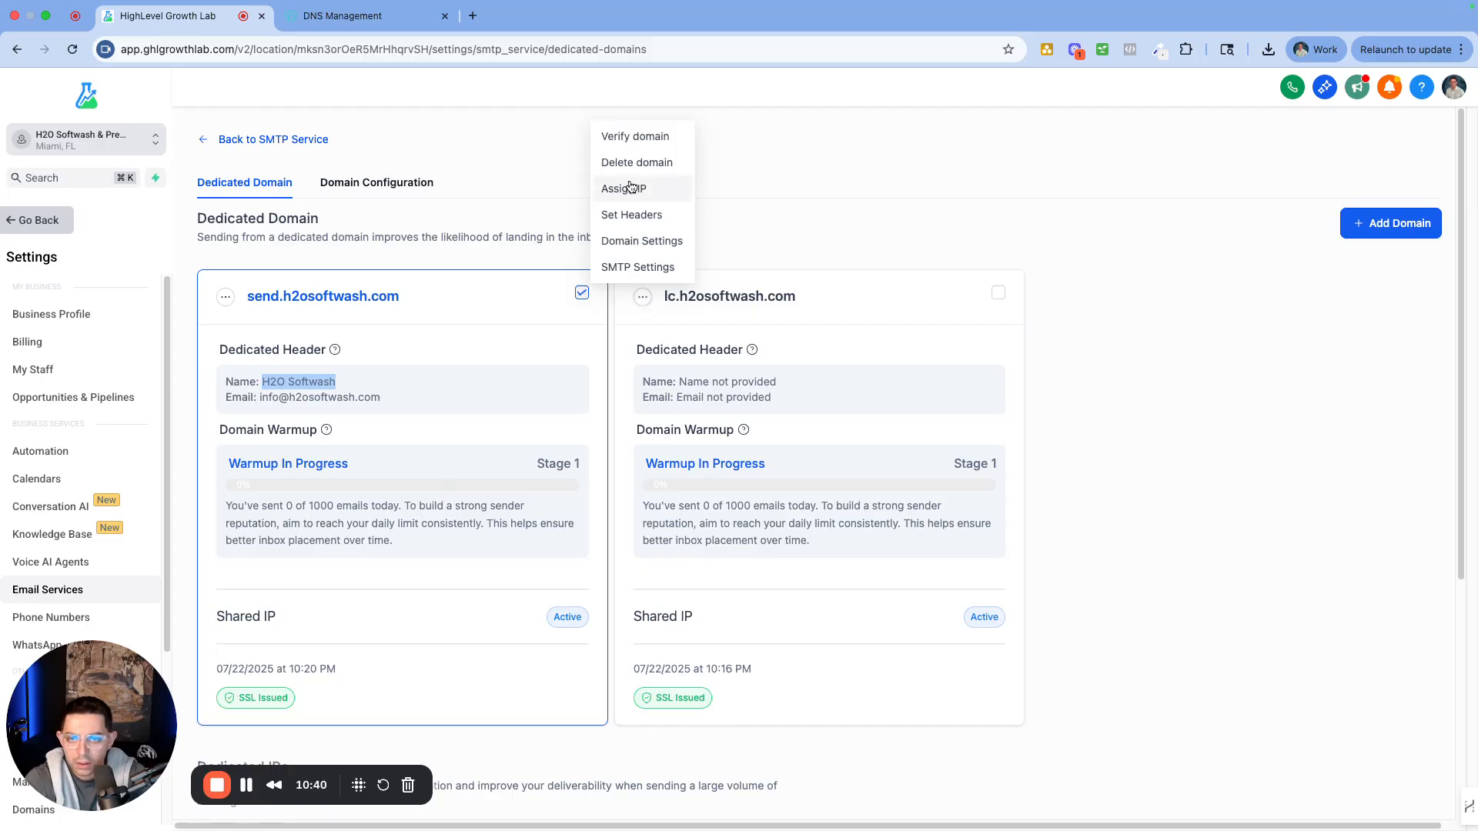
click(633, 215)
click(730, 466)
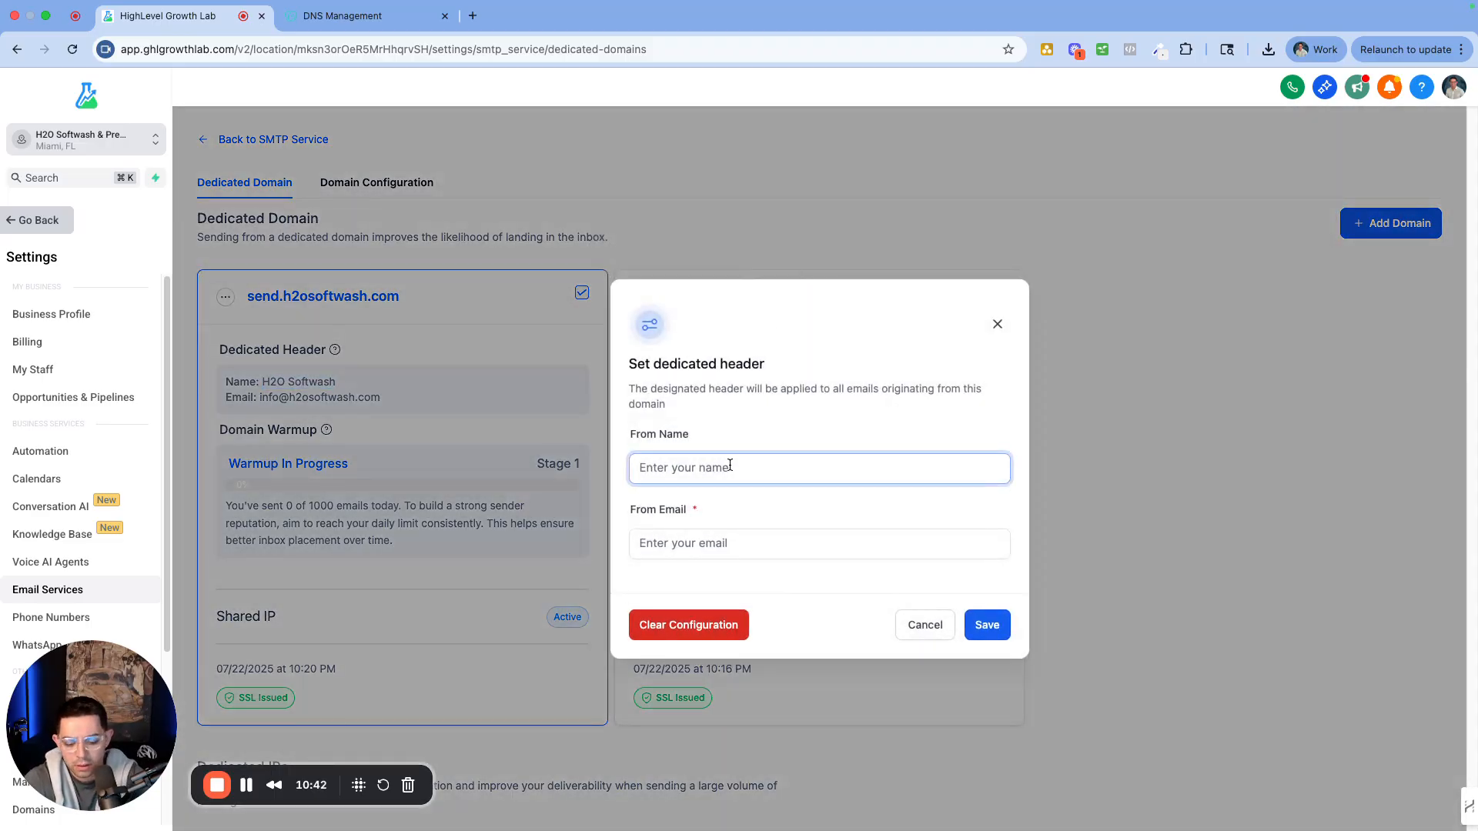
text(H2O )
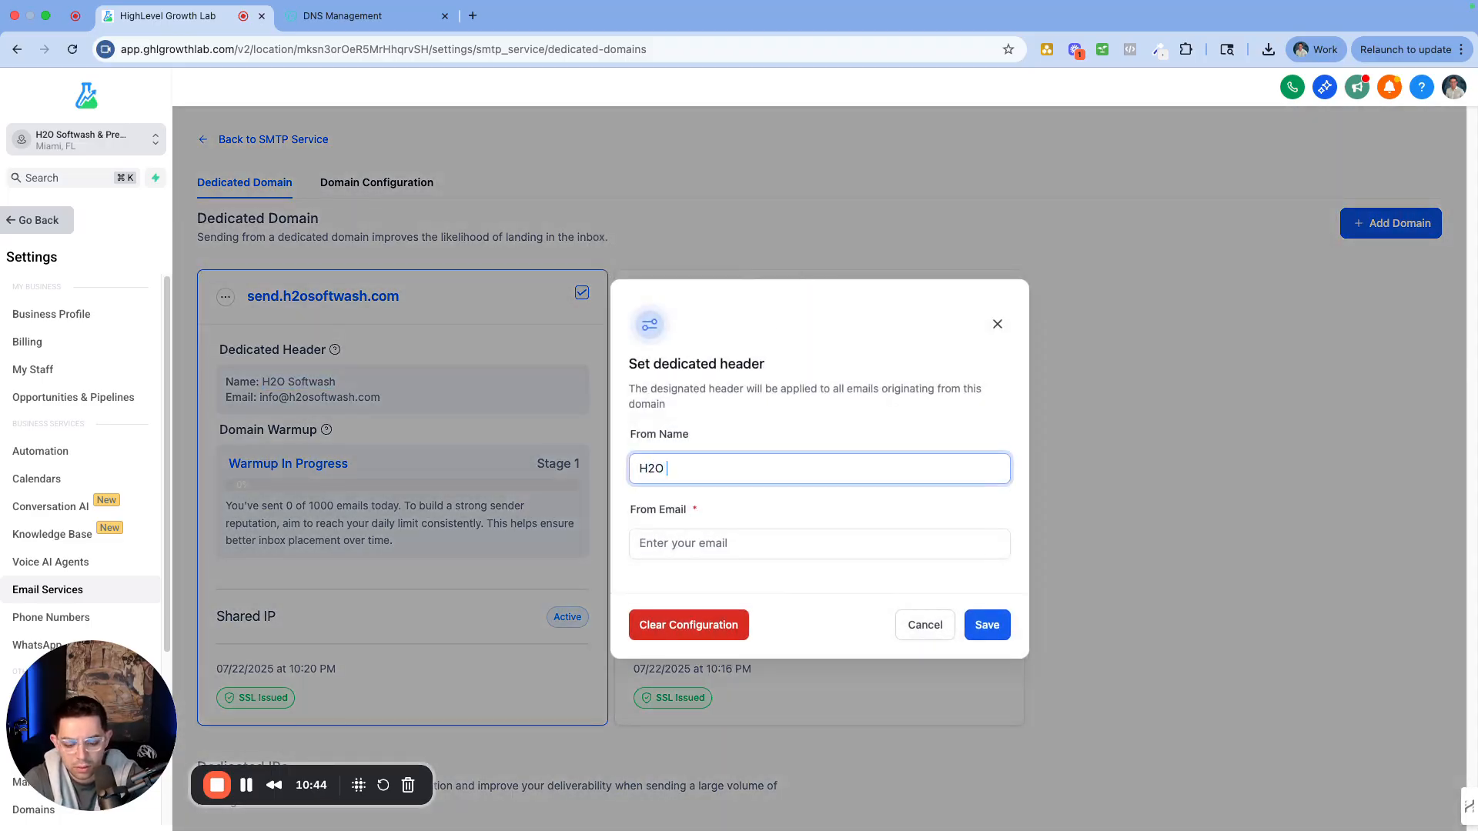
text(Softwash)
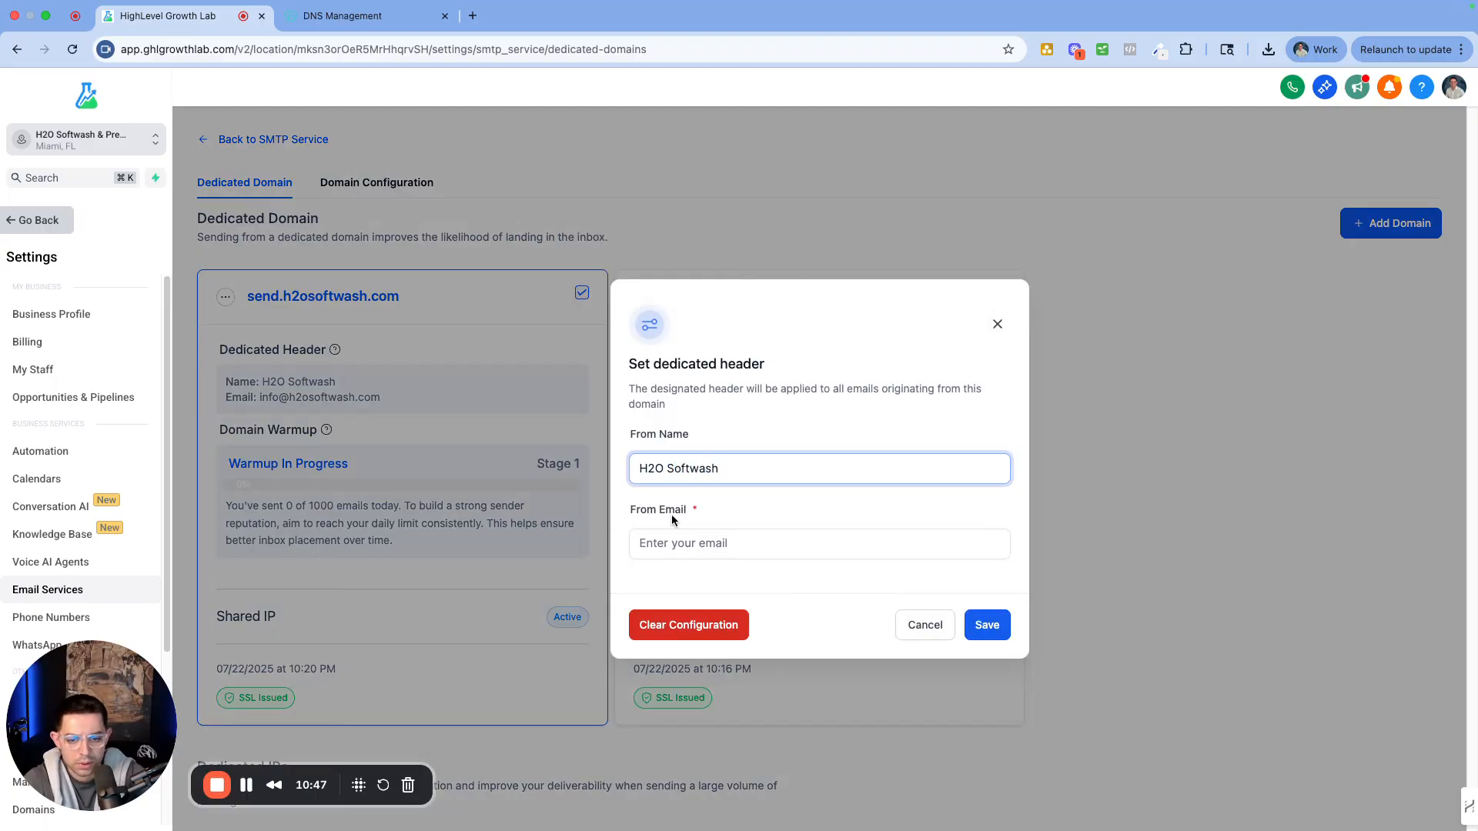
click(762, 548)
key(super+v)
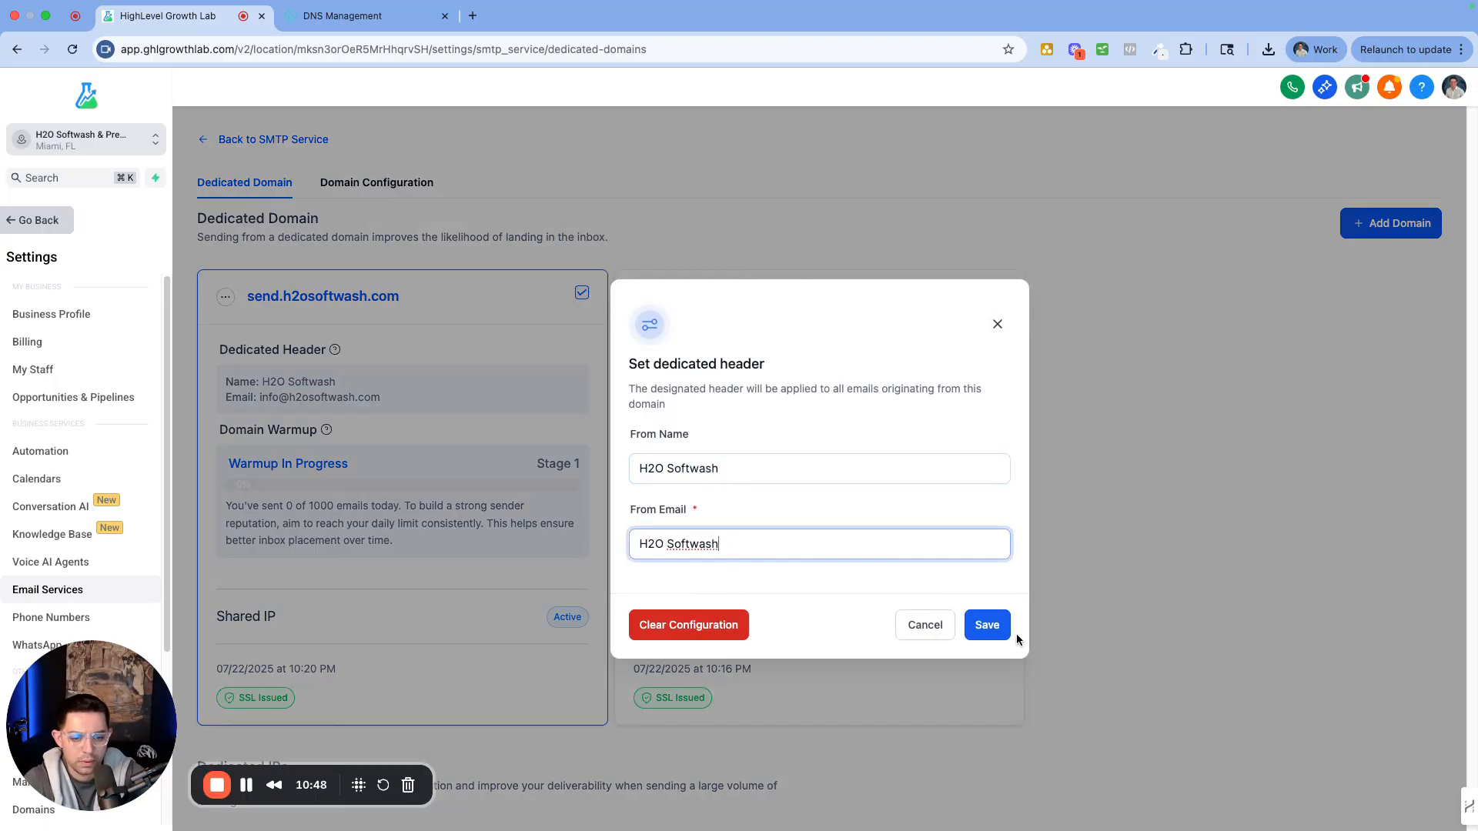
triple_click(753, 551)
key(super+c)
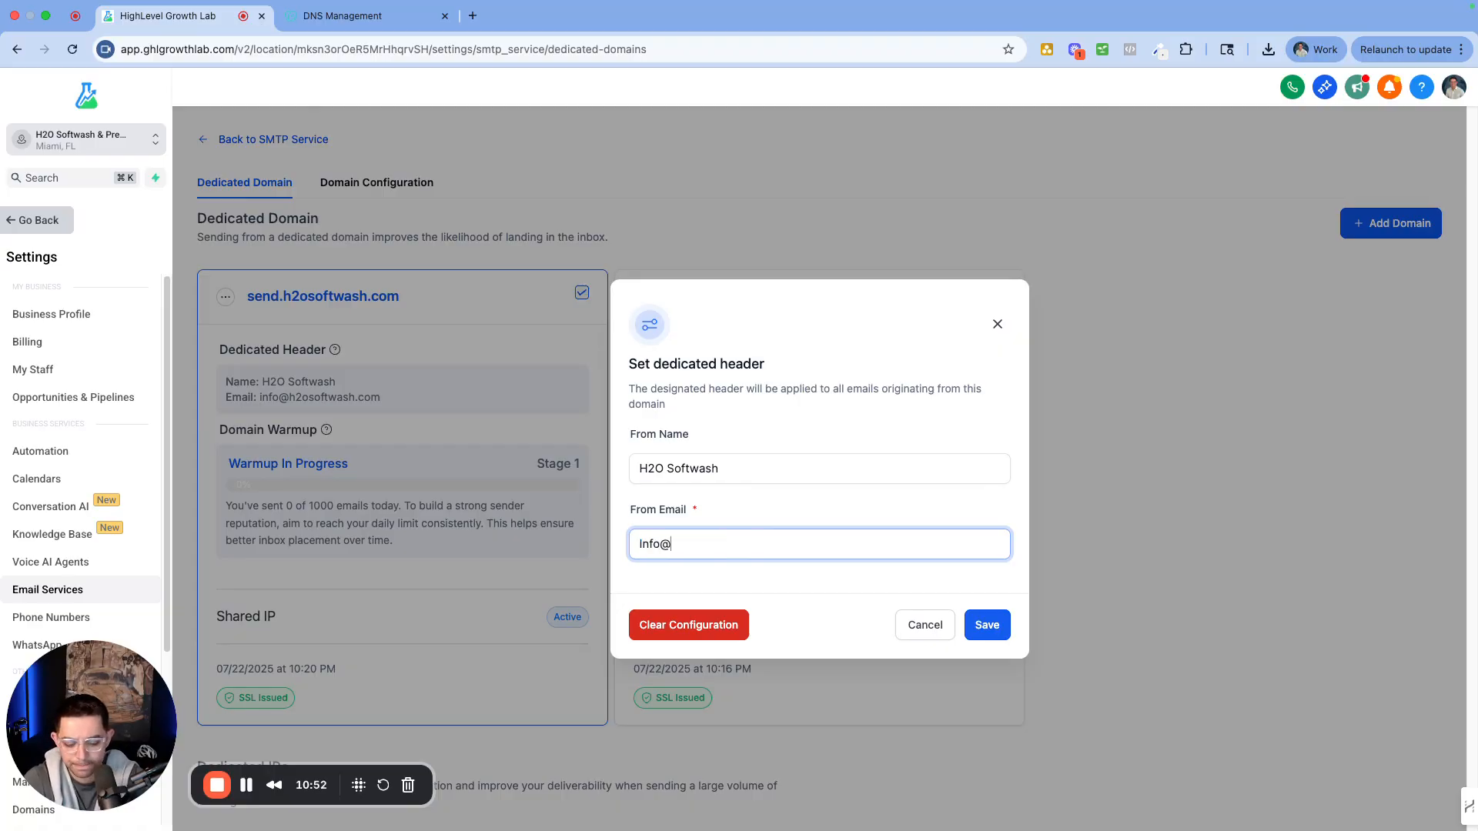
key(super+v)
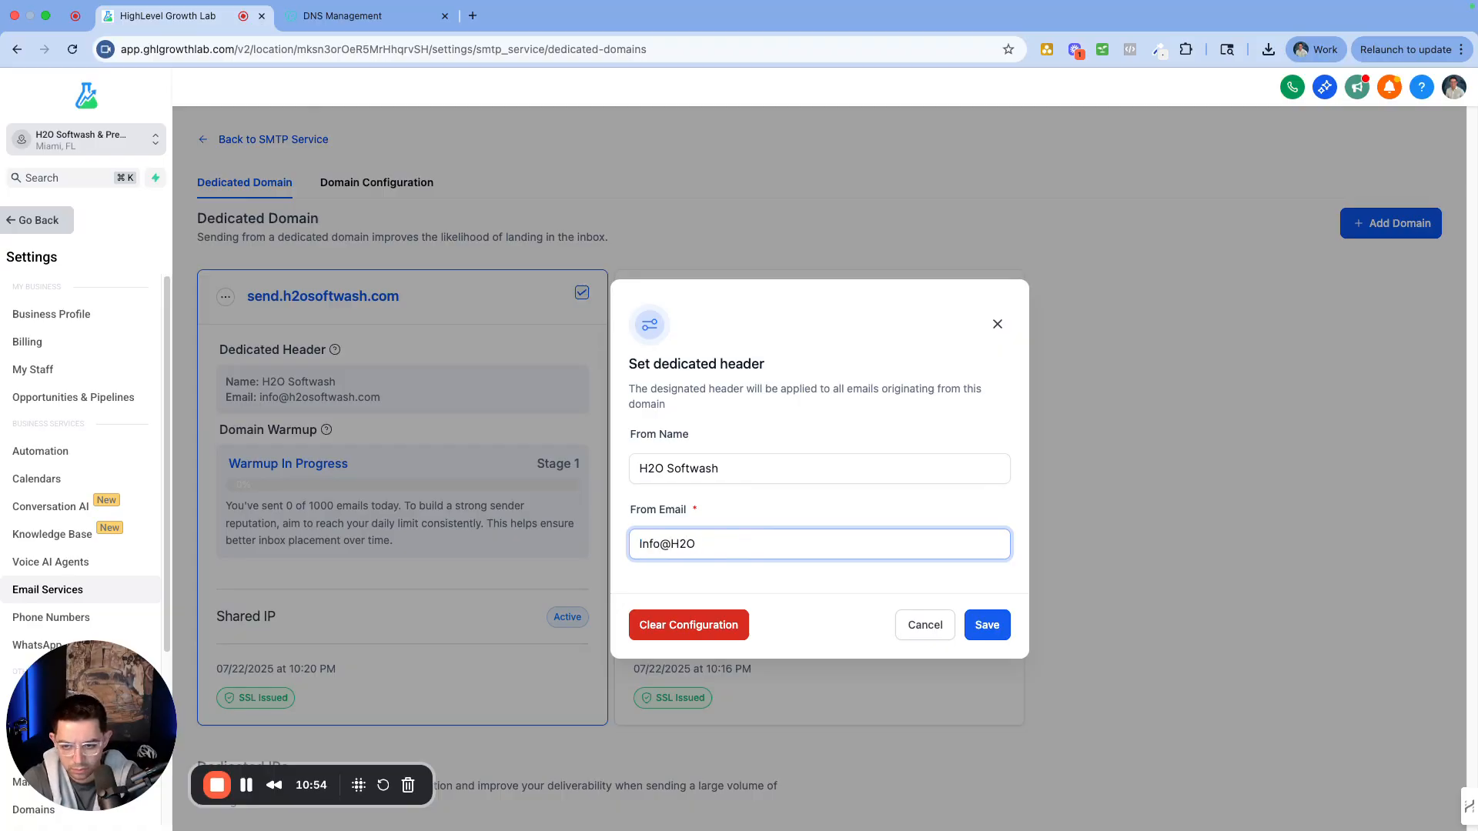
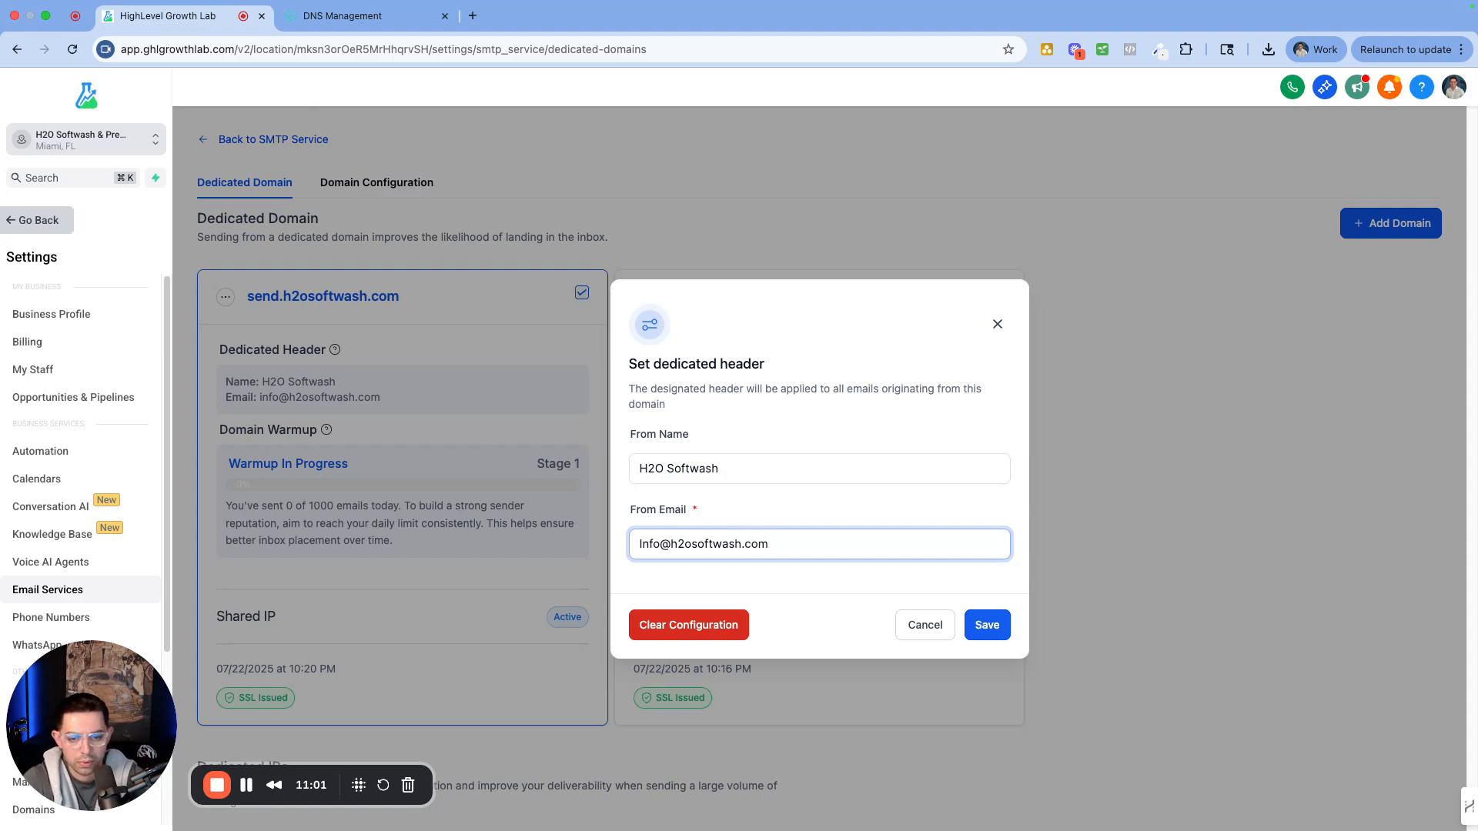
click(987, 625)
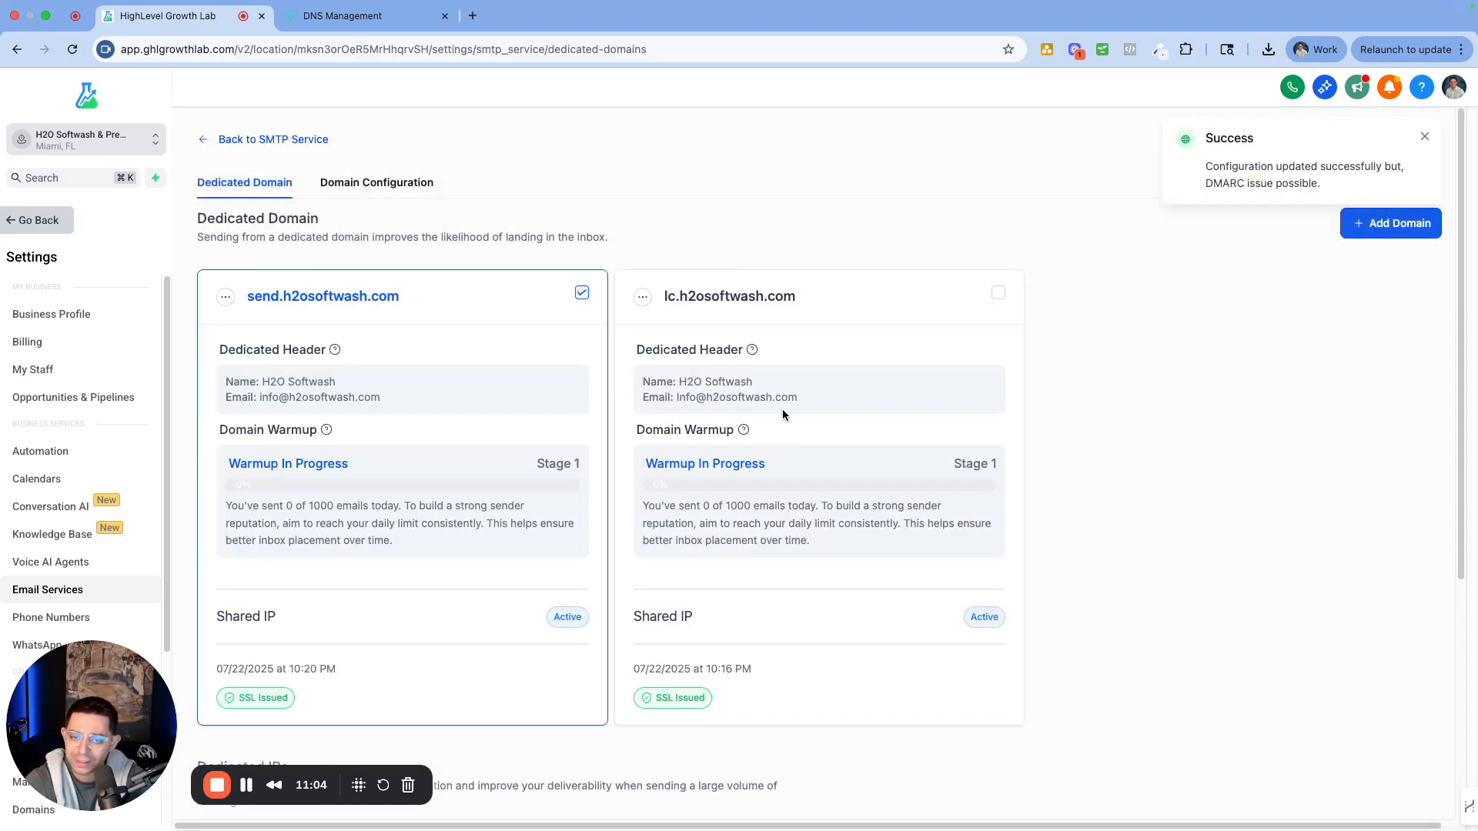
click(1420, 137)
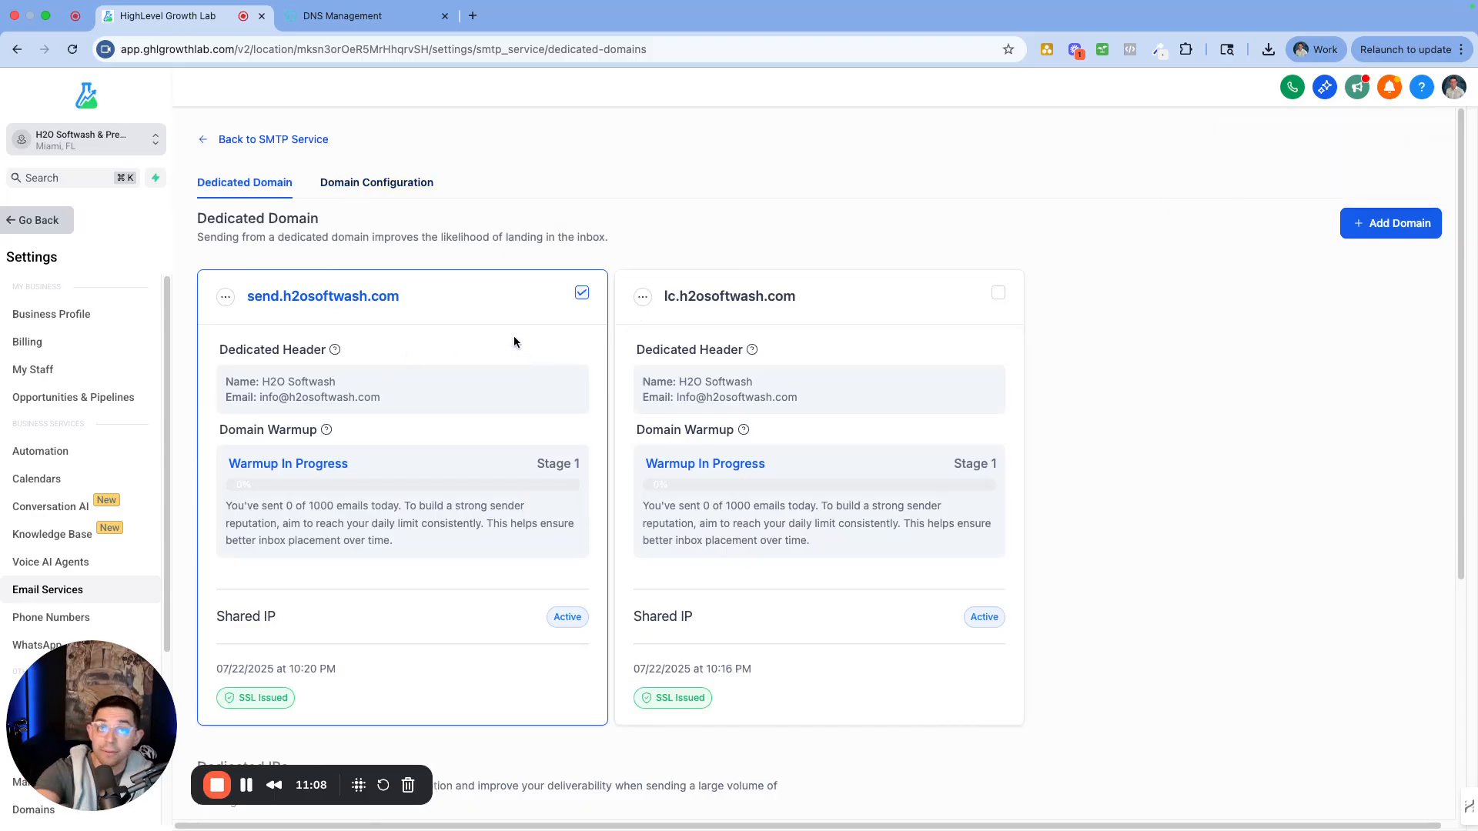
Open Domain Configuration and review the Default Dedicated Domain setting
click(378, 183)
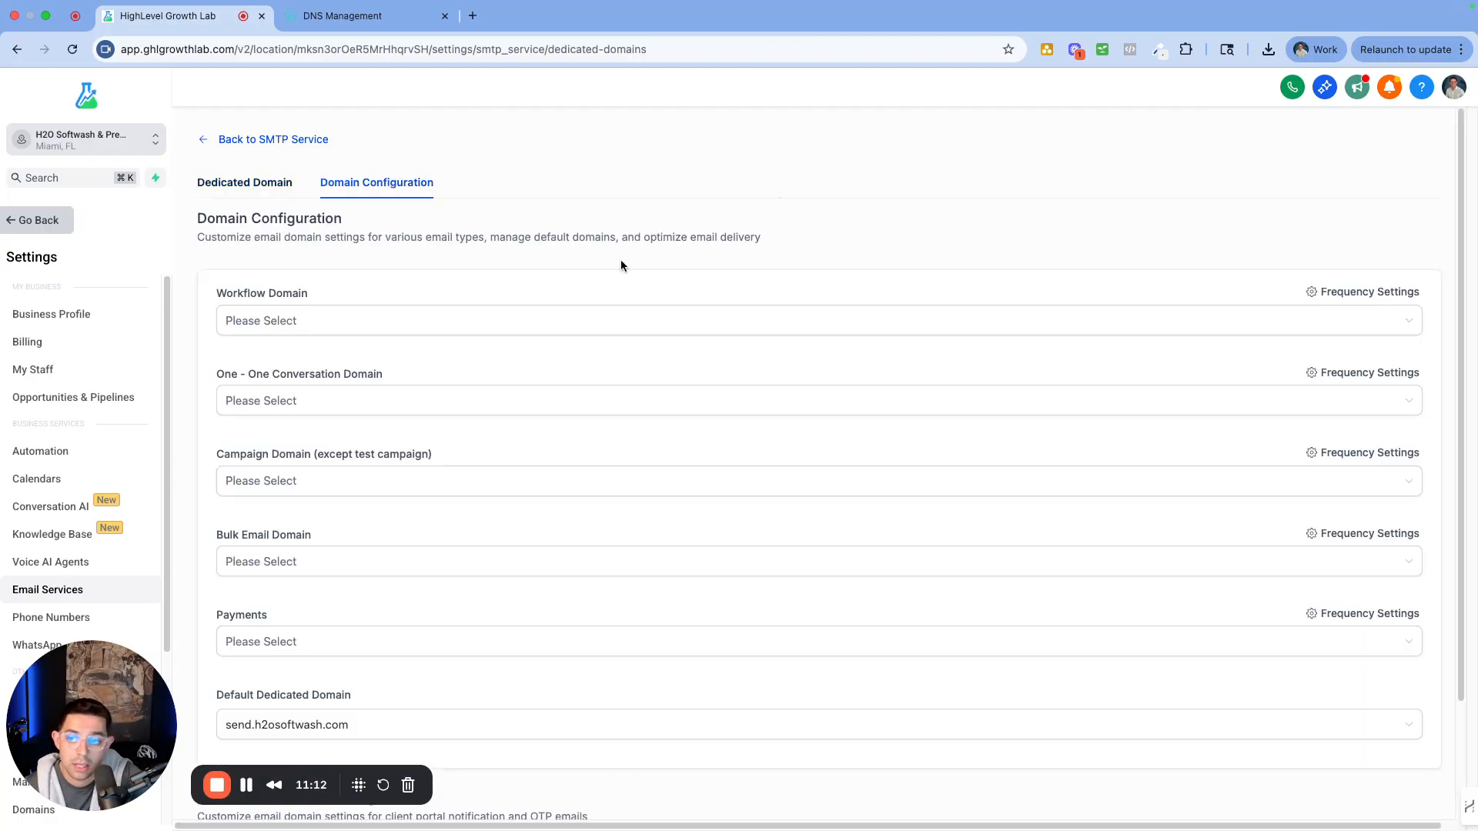
scroll(463, 234, down, 2)
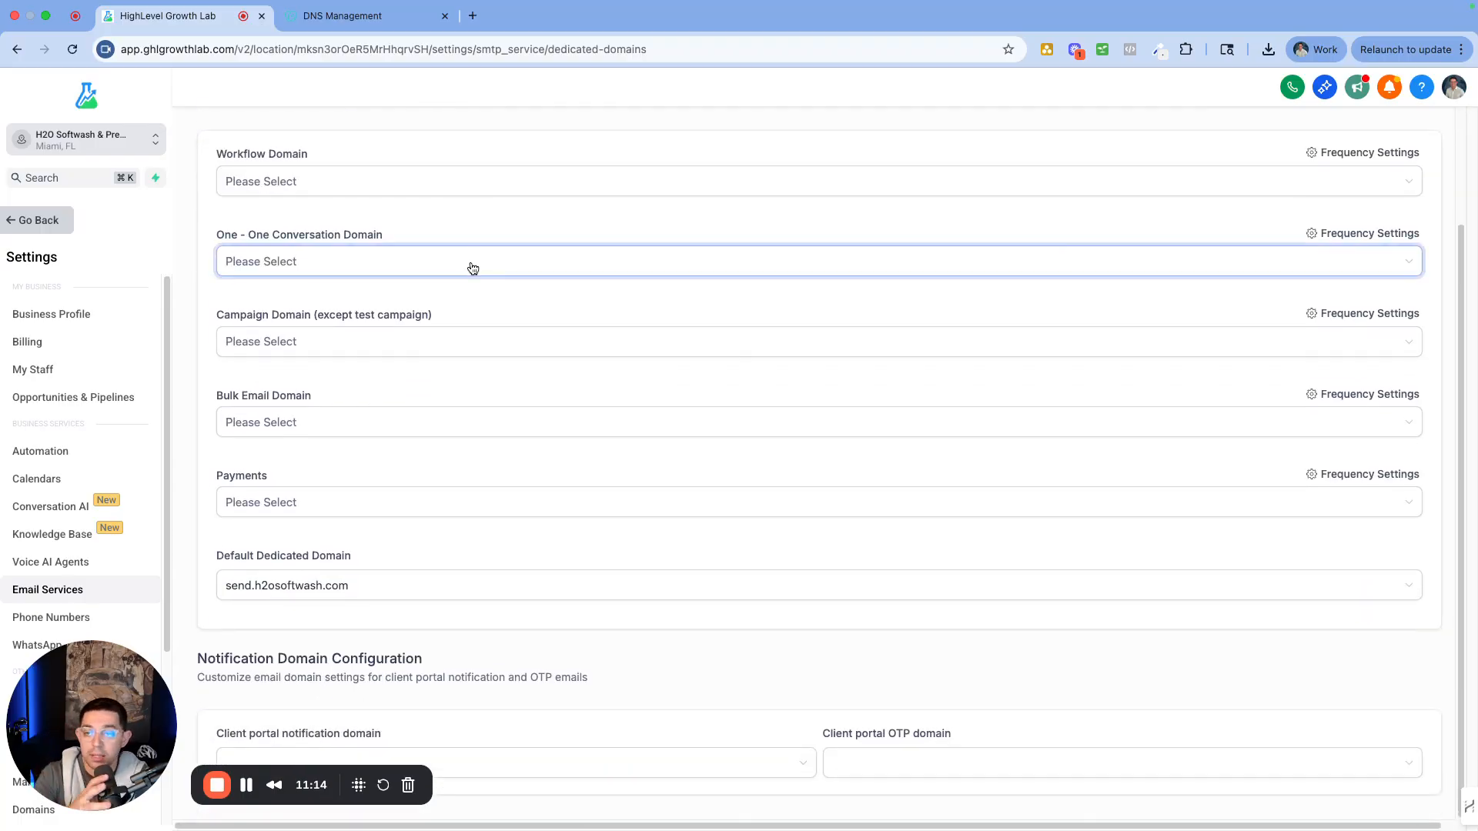
scroll(389, 211, up, 1)
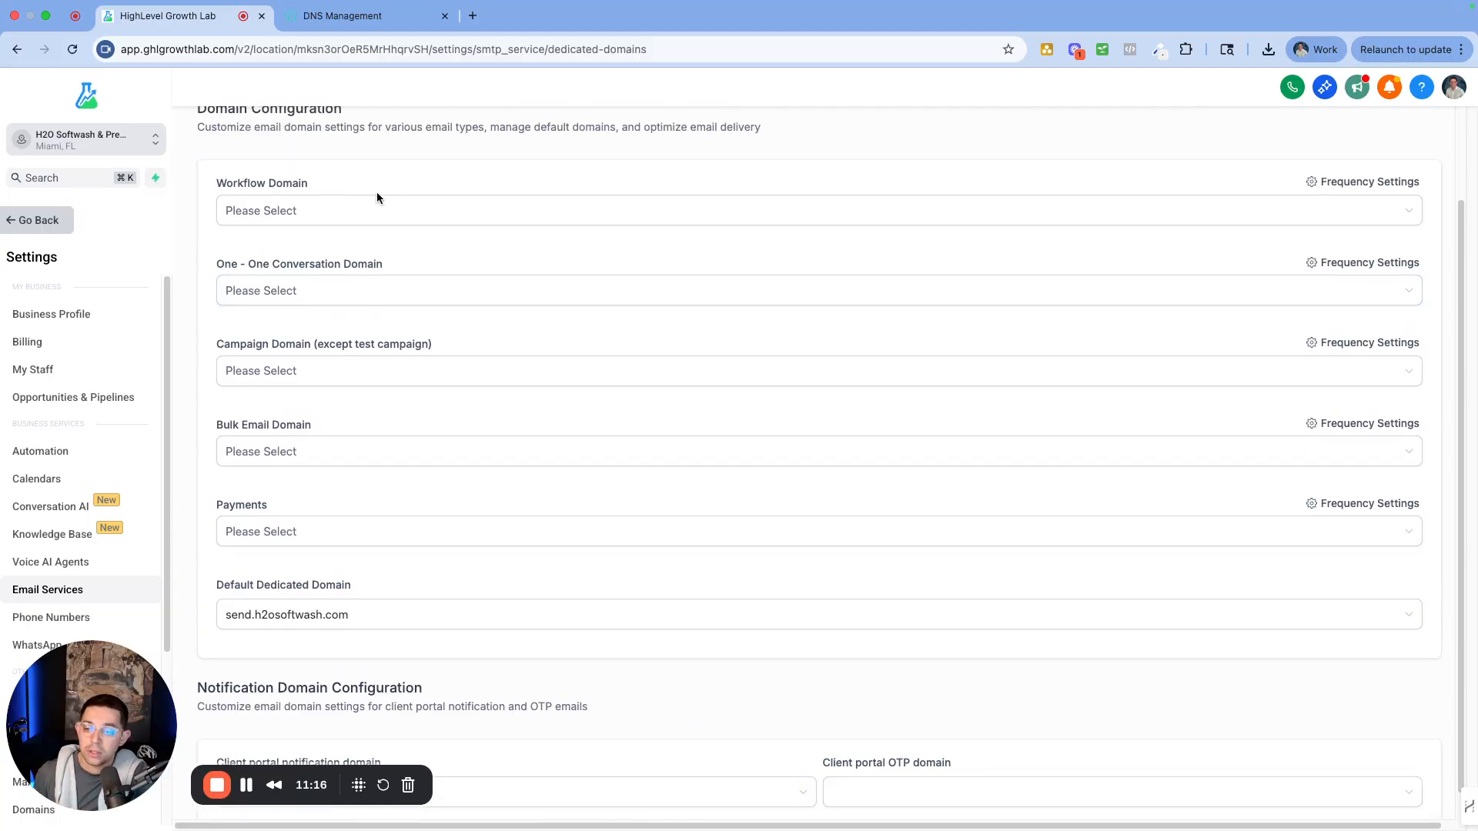
drag(218, 590, 353, 590)
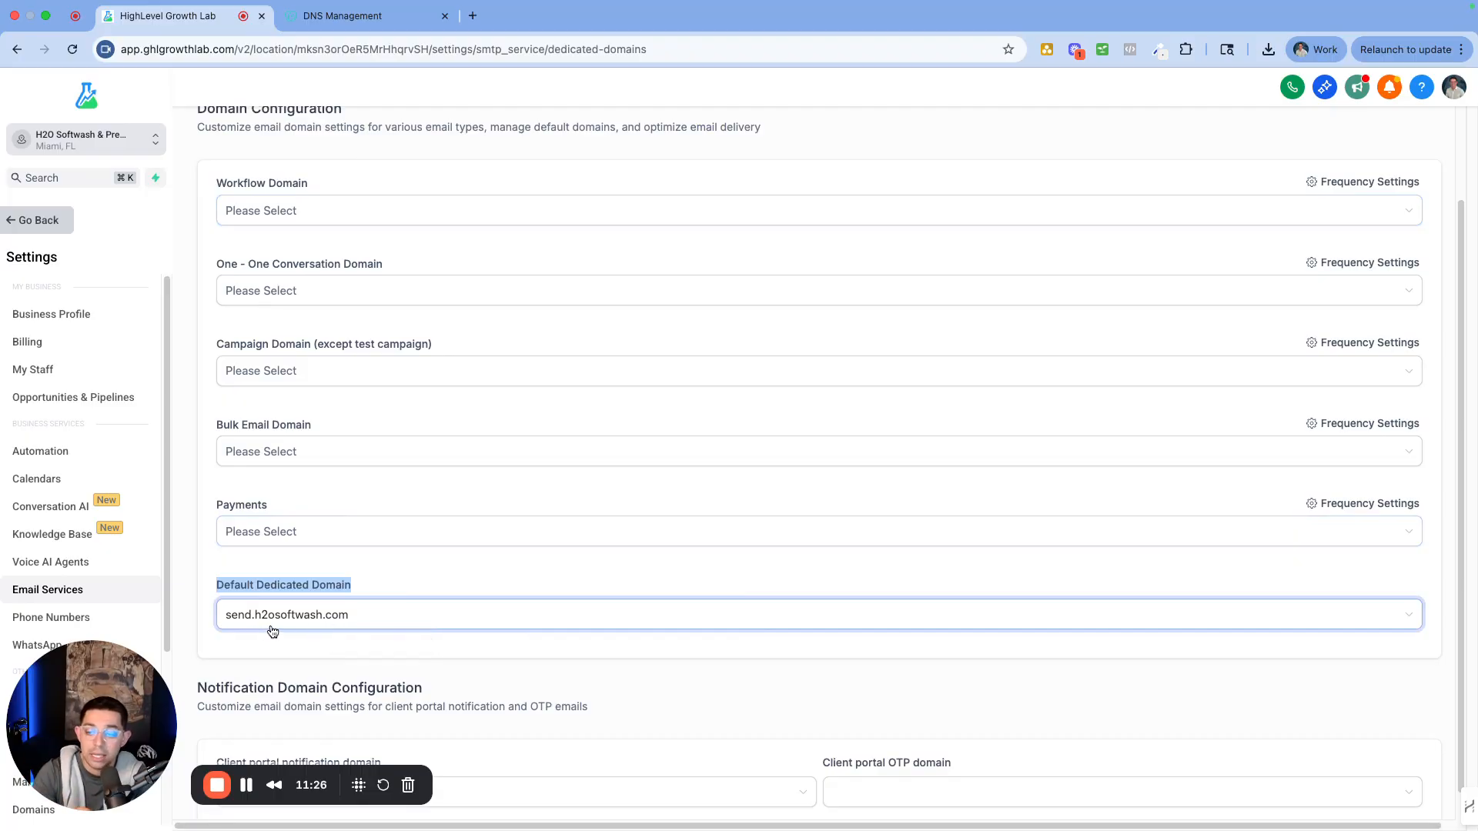
scroll(284, 462, up, 2)
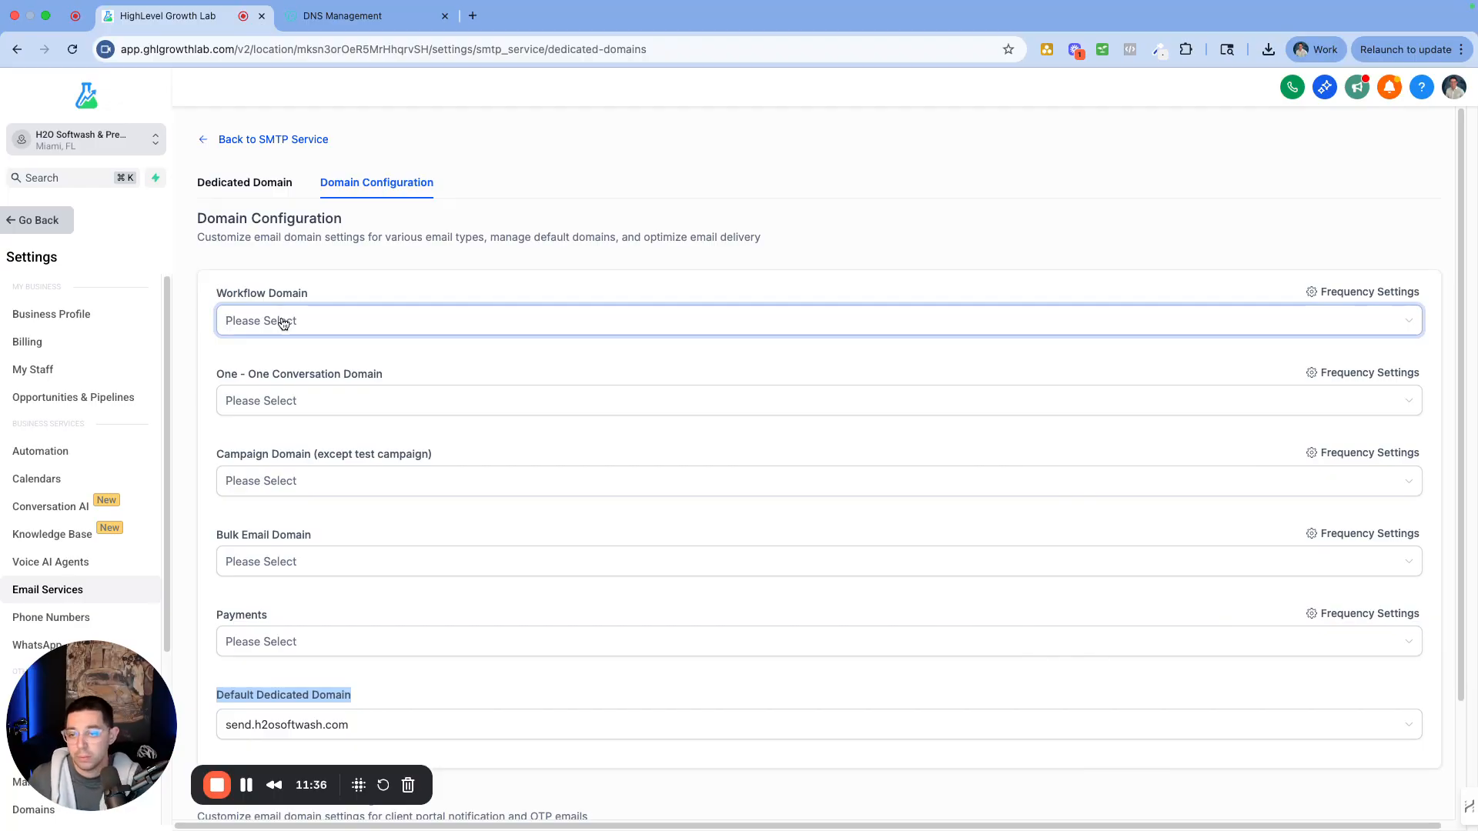
Add send.h2osoftwash.com and lc.h2osoftwash.com as Workflow domains, splitting 50% each
click(284, 322)
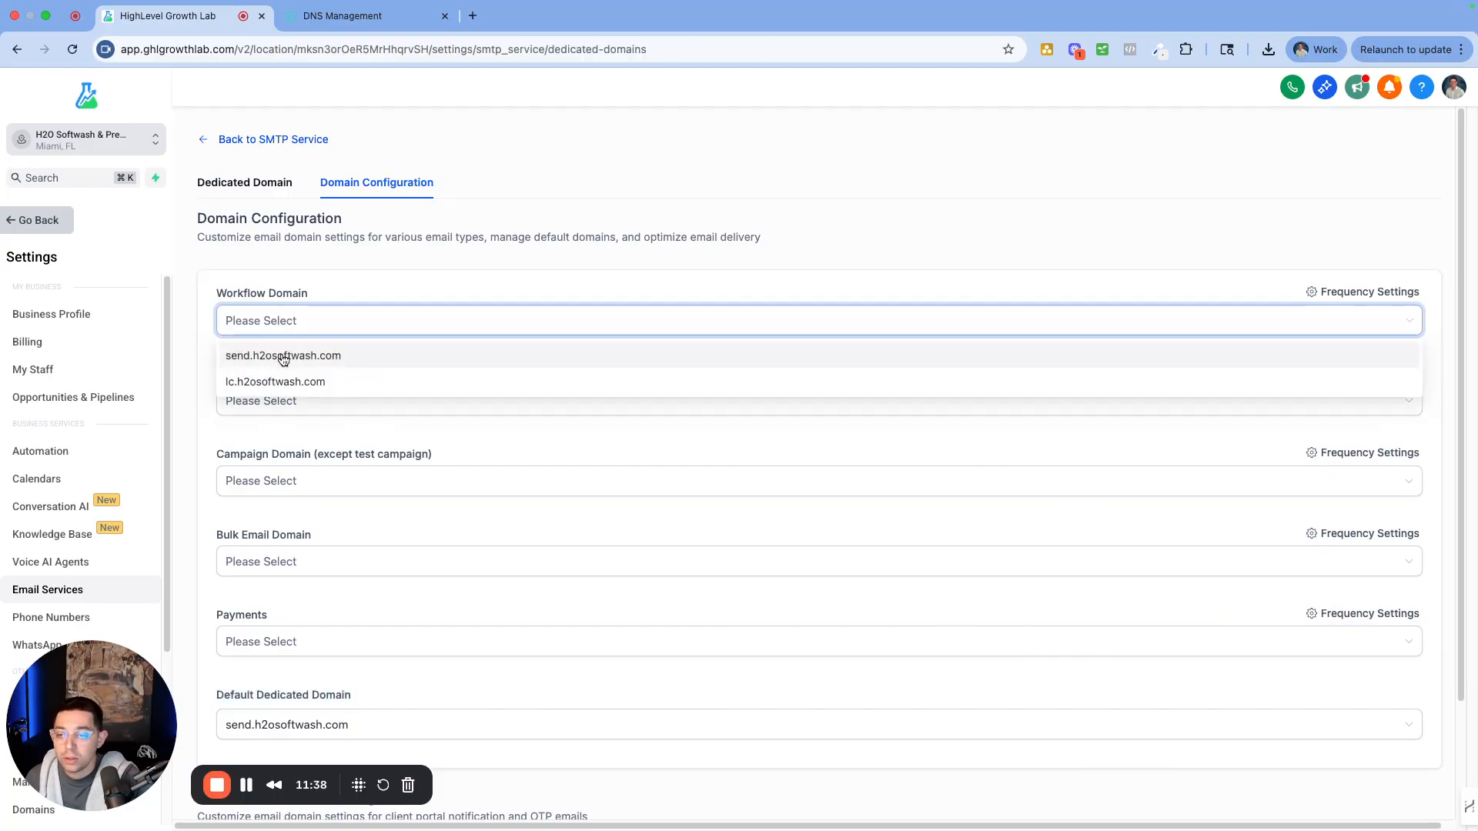
click(284, 357)
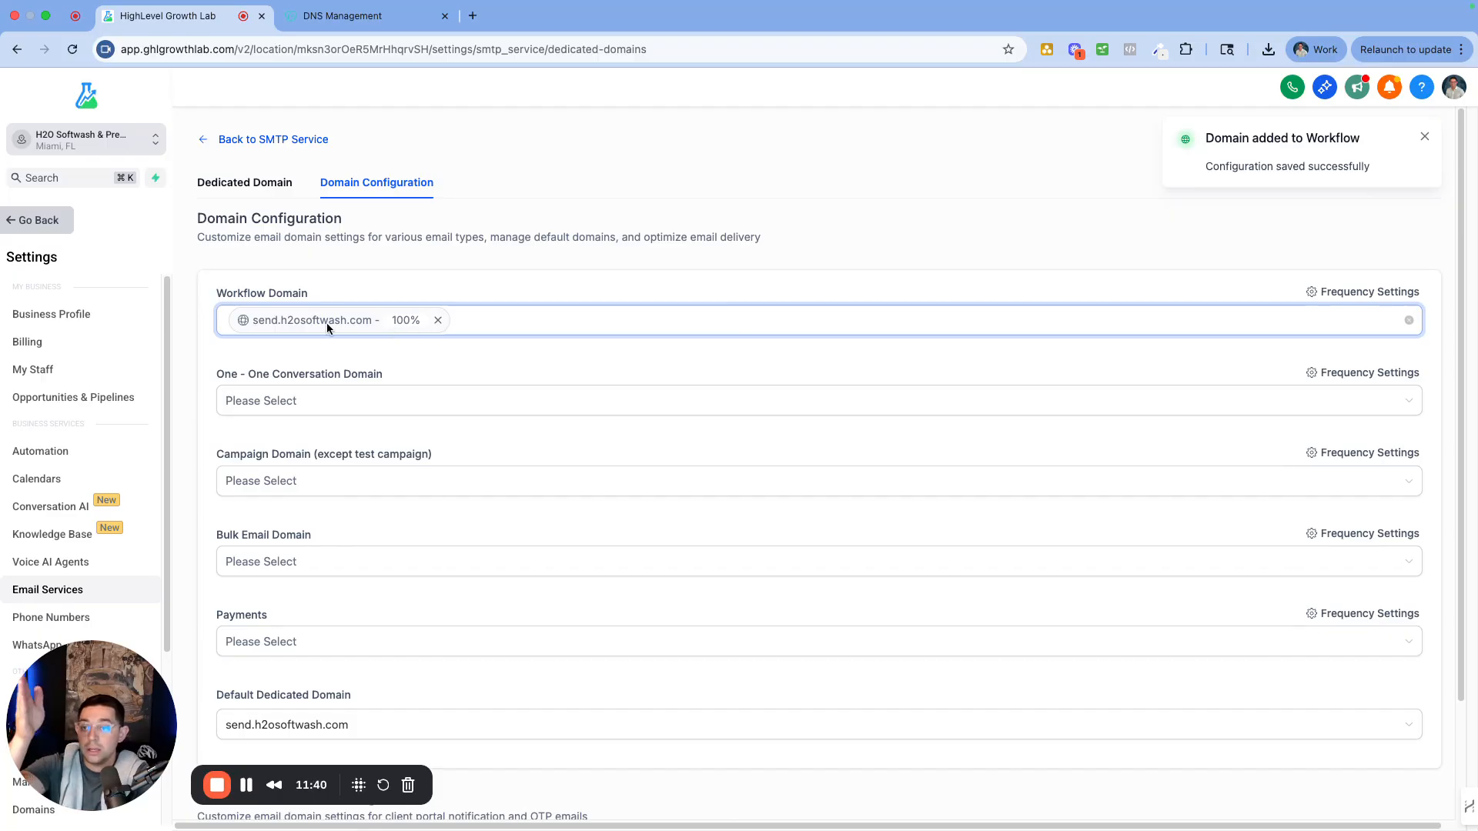
click(518, 333)
click(429, 377)
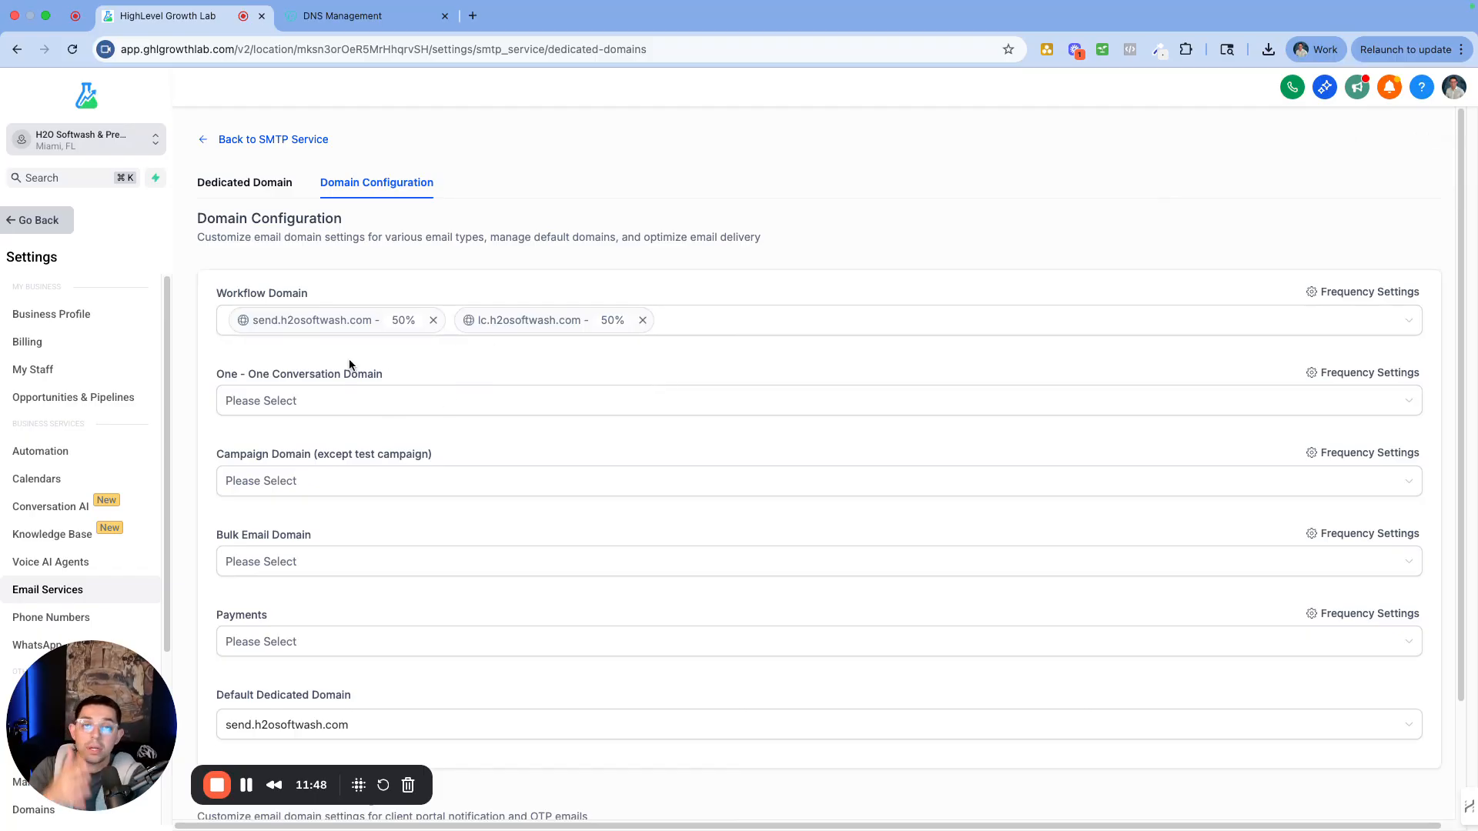
scroll(333, 419, down, 3)
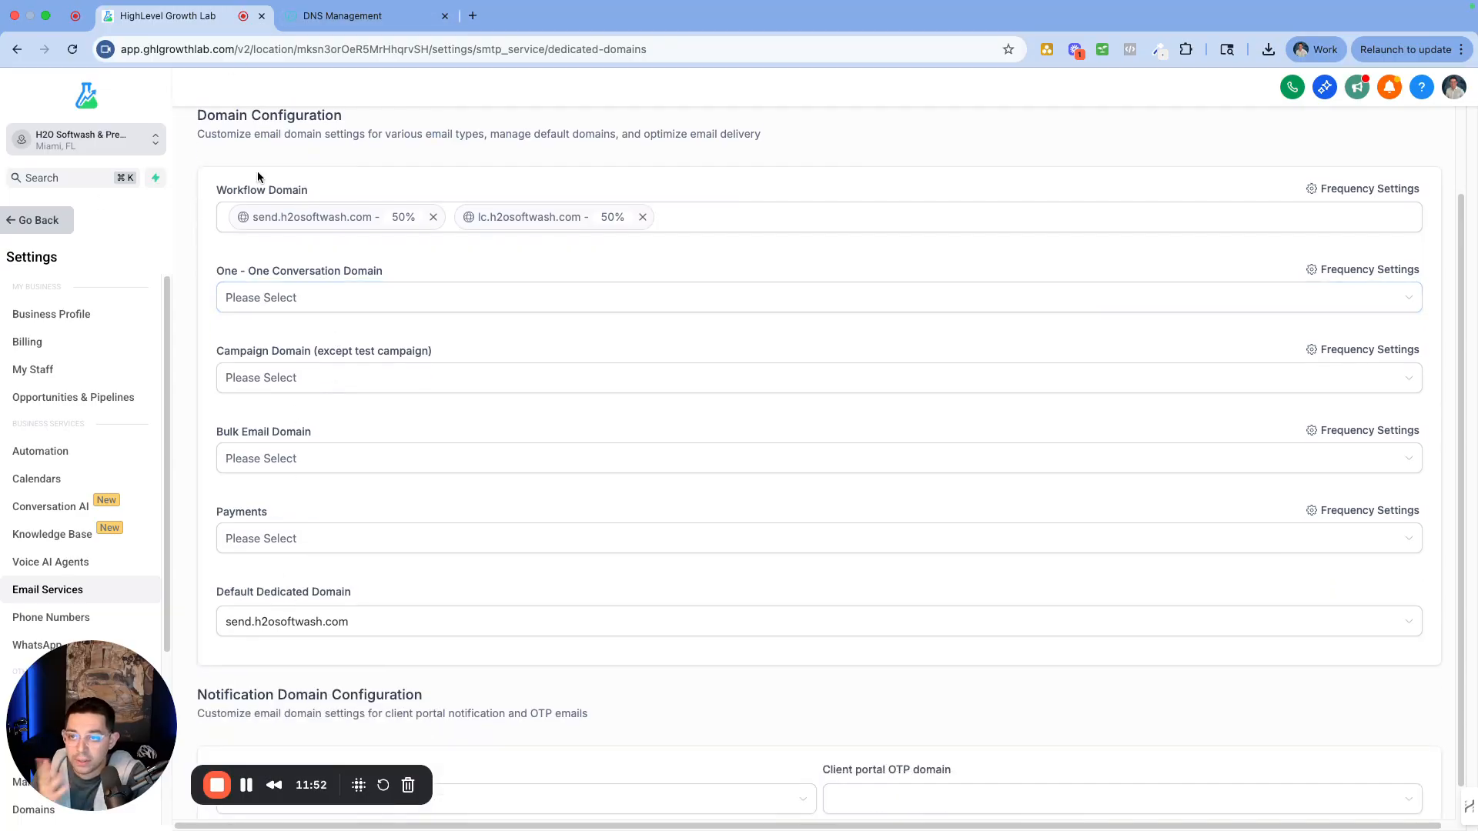
Leave the One-One and Bulk Email domain dropdowns without a selection
scroll(260, 176, up, 3)
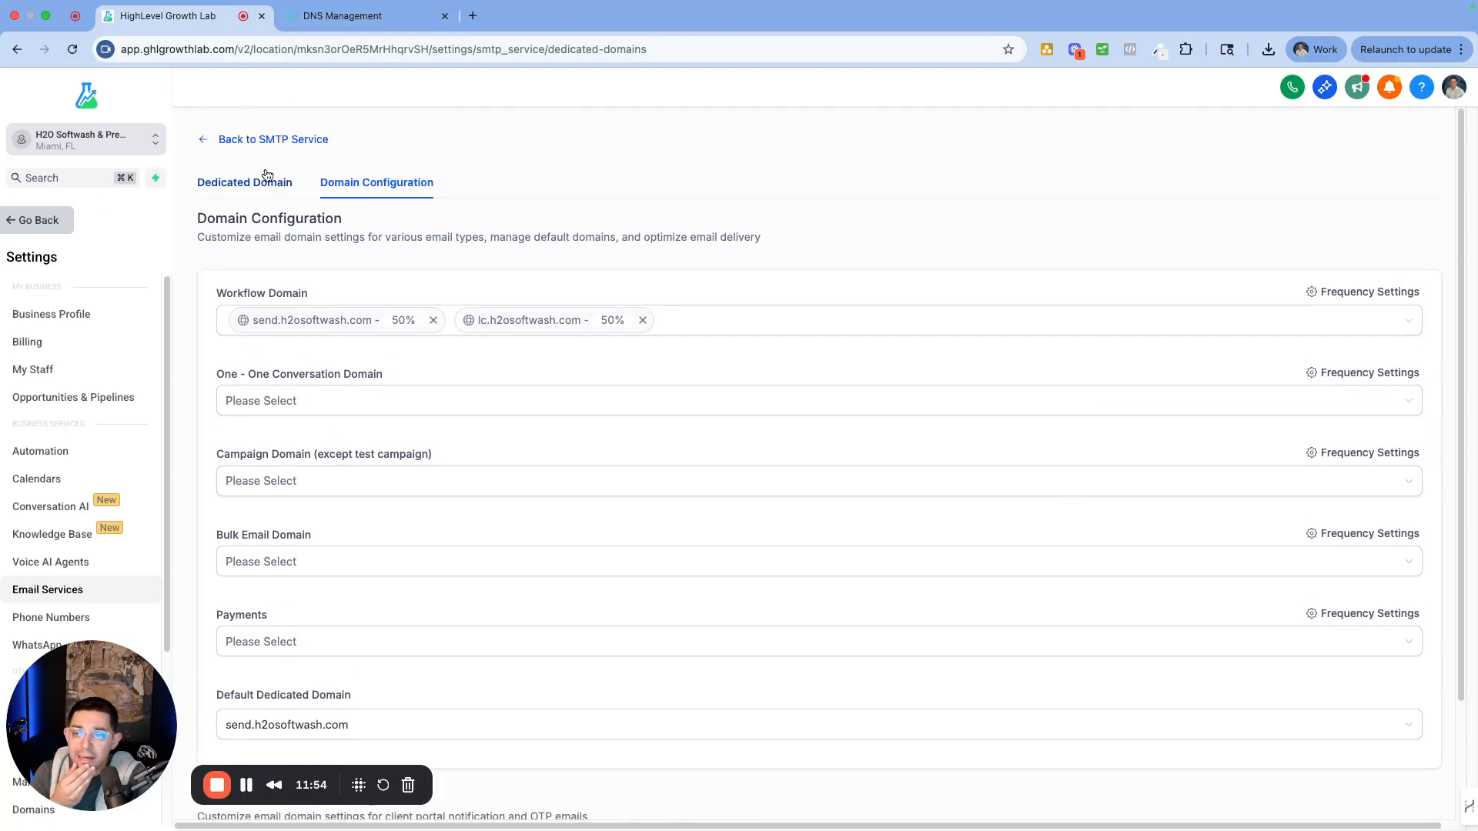
click(293, 399)
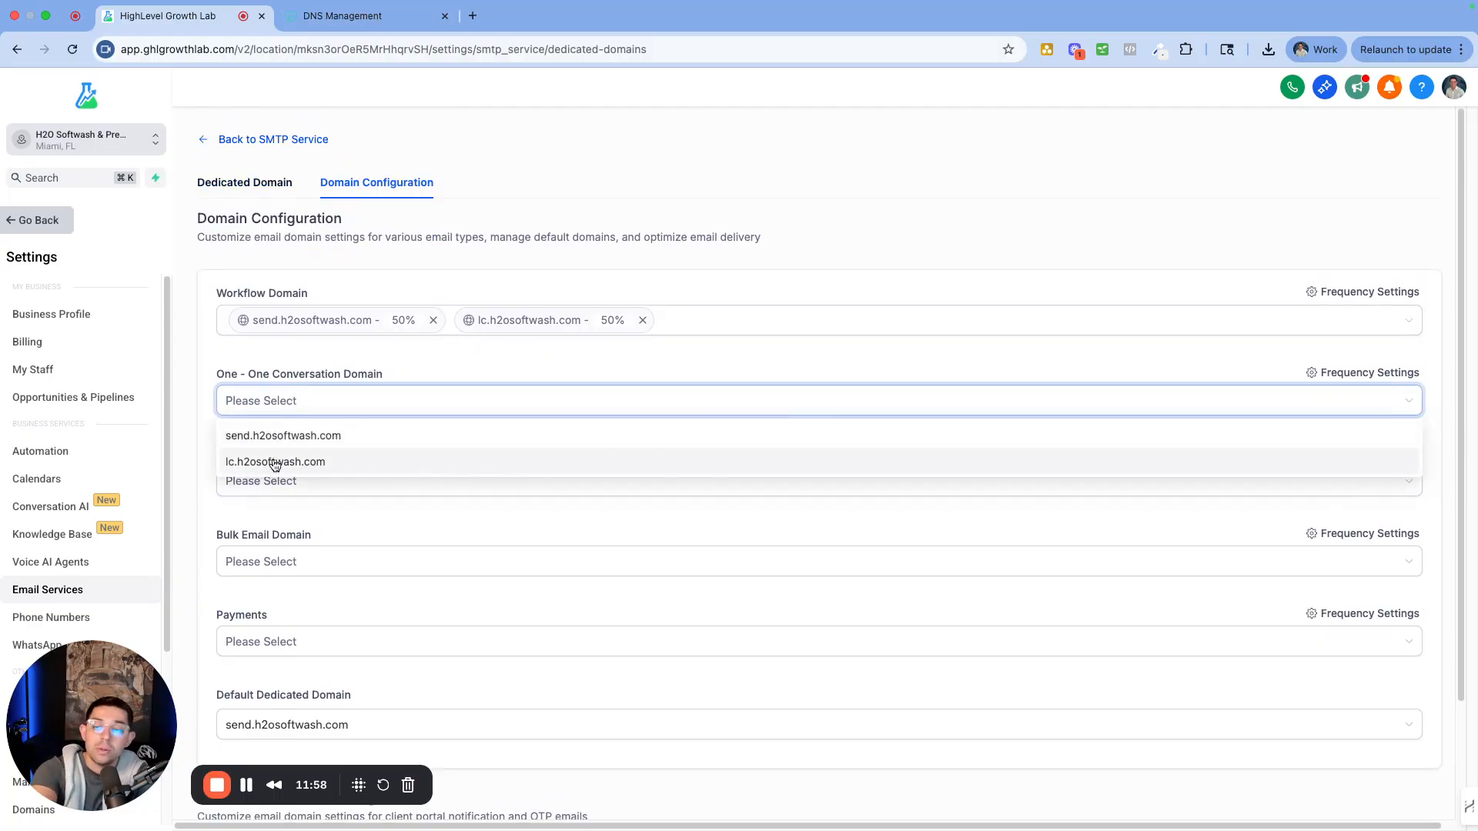
drag(257, 374, 380, 379)
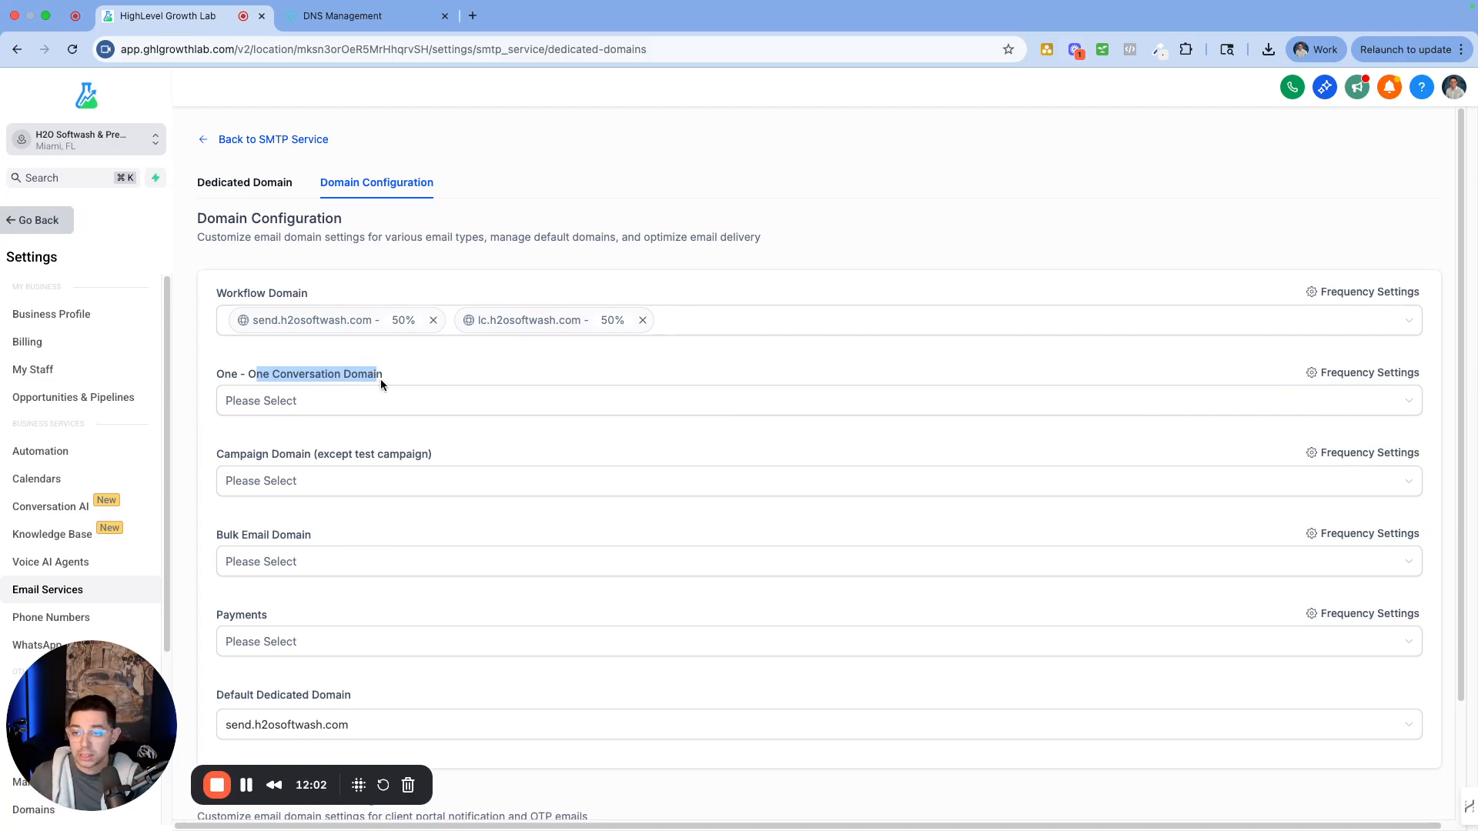
scroll(402, 459, down, 3)
click(277, 421)
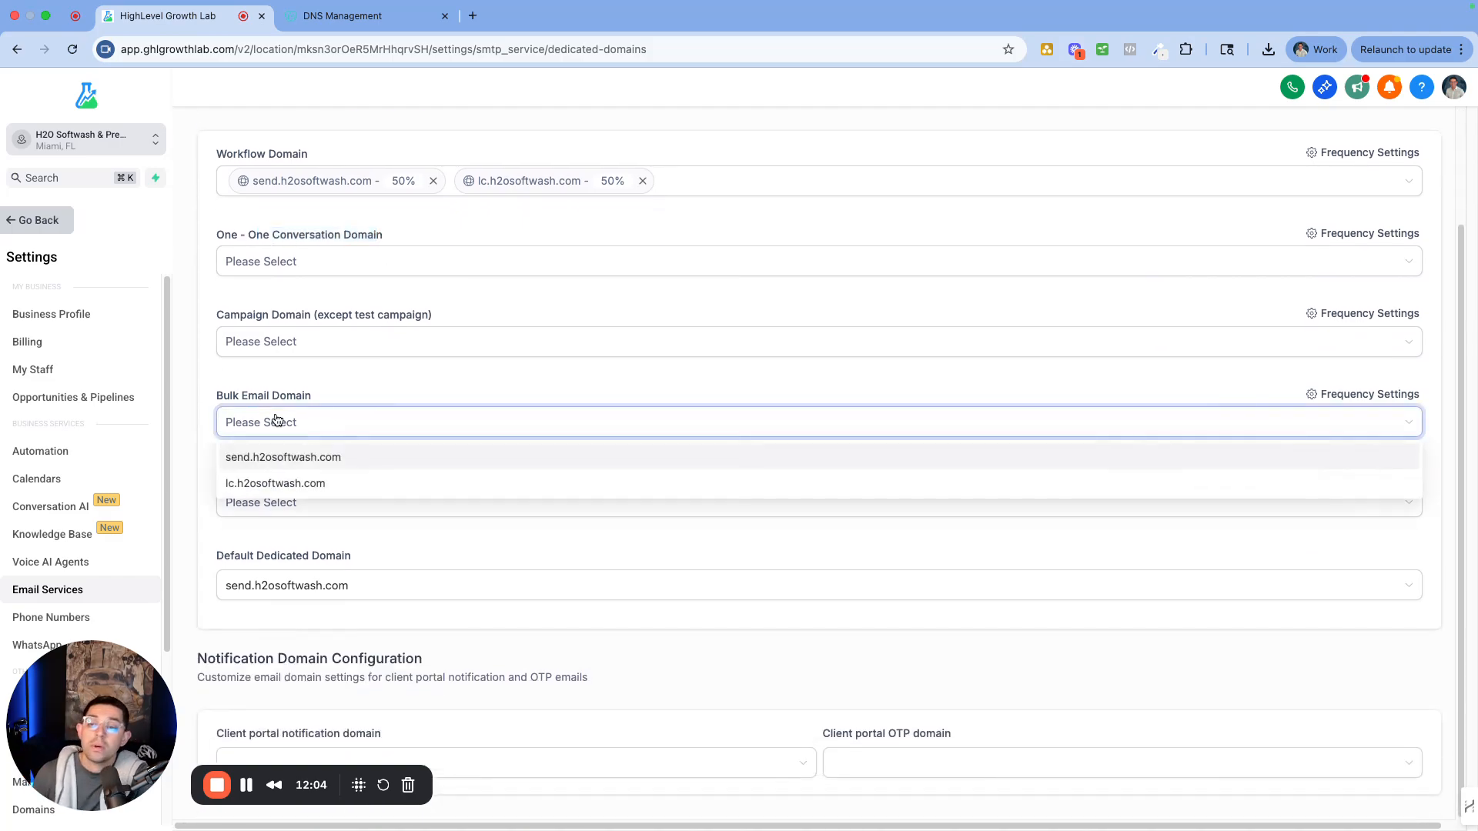
click(298, 378)
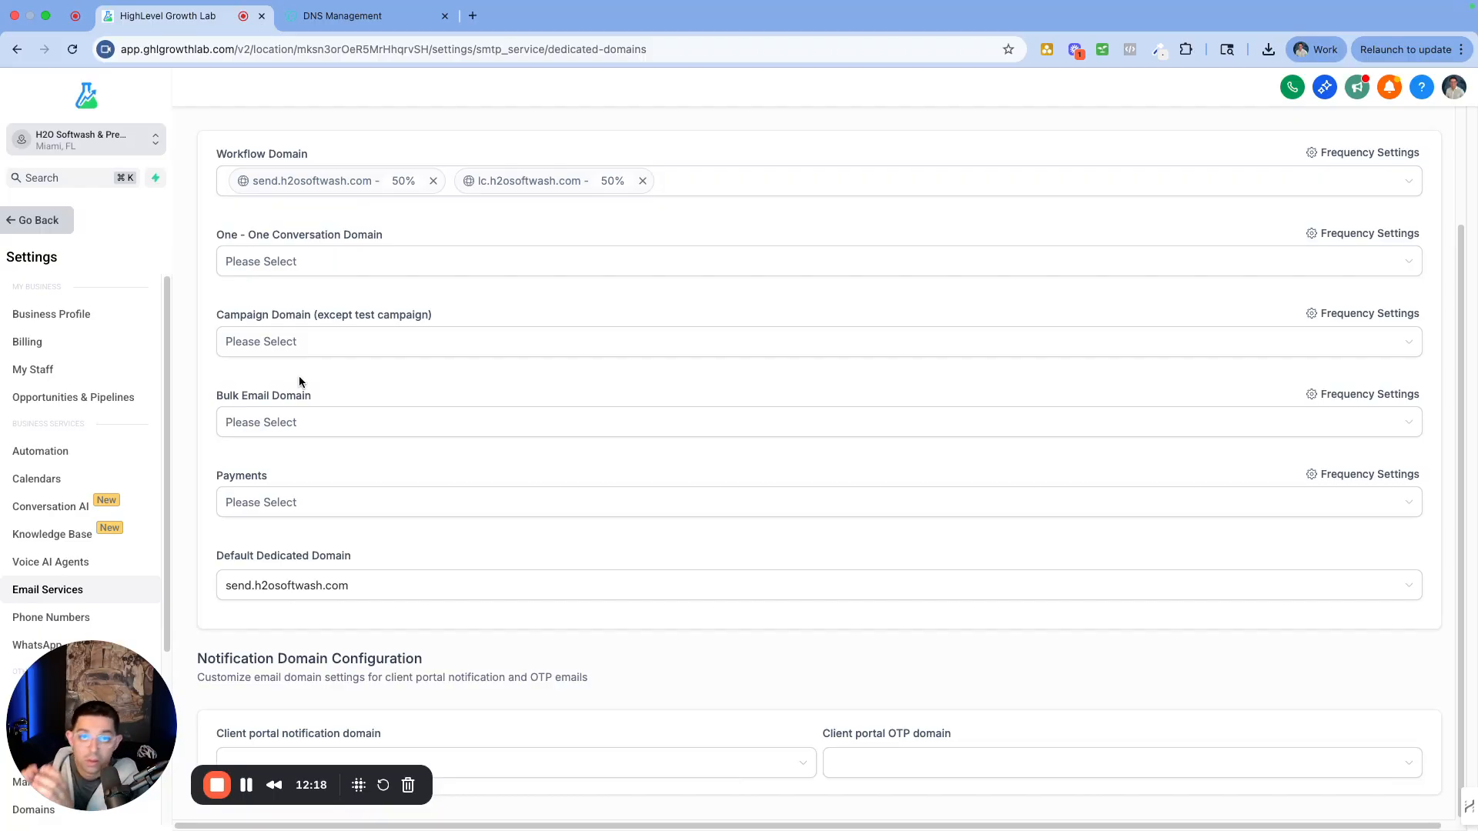
Leave the Payments domain unassigned and return to the Dedicated Domain tab
click(242, 501)
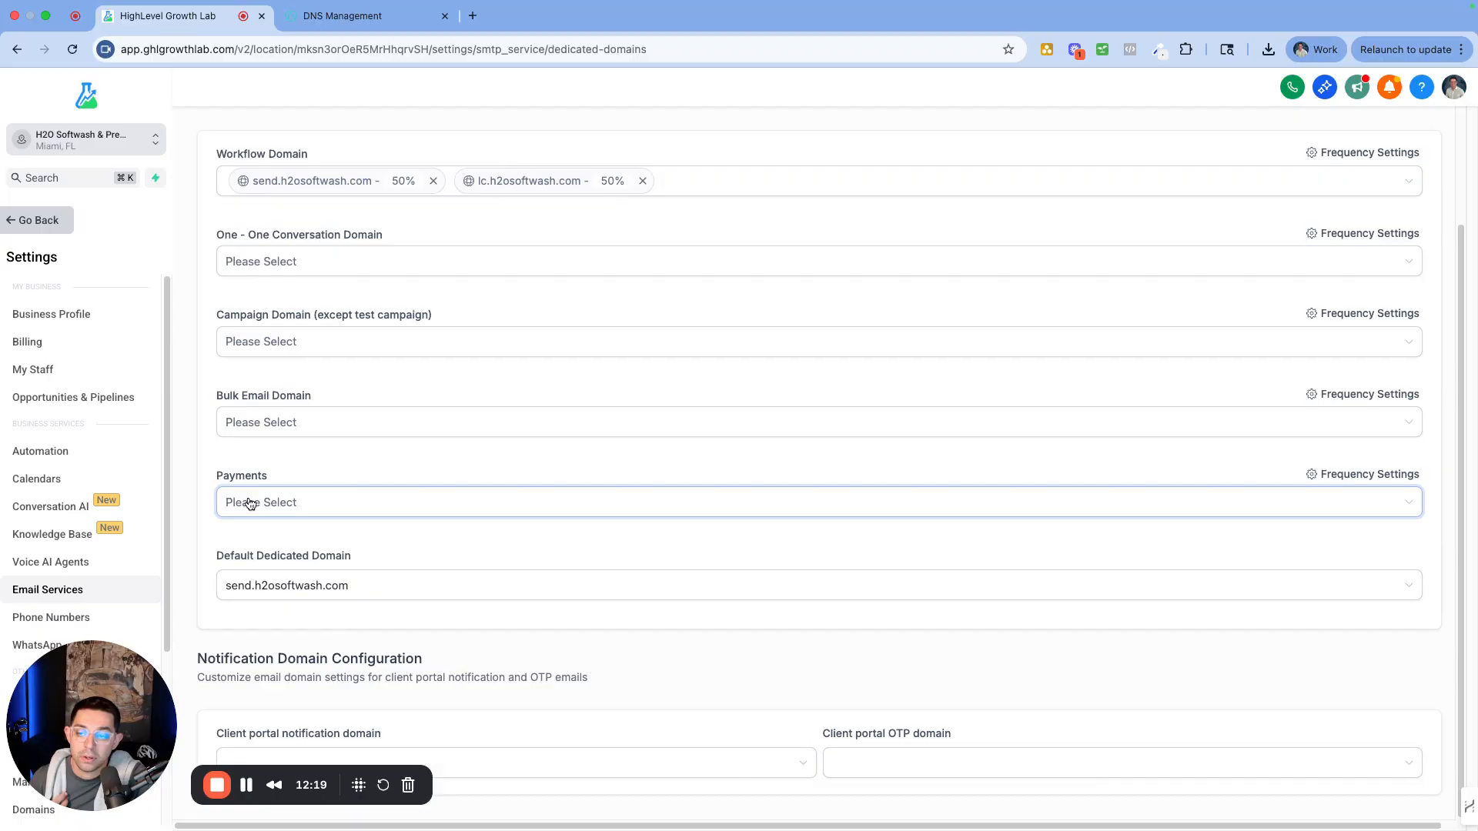
click(272, 460)
scroll(496, 255, up, 4)
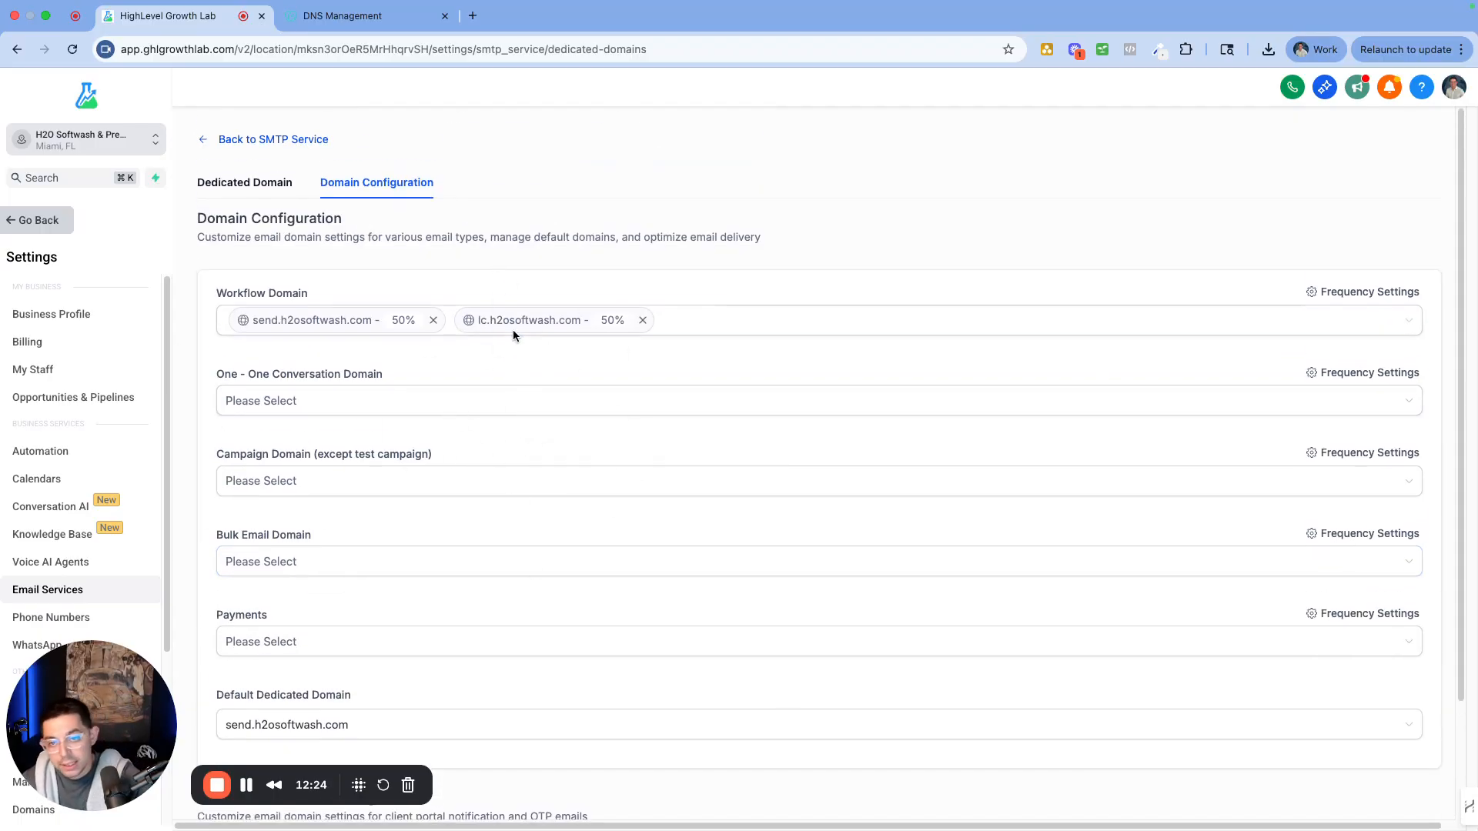
scroll(490, 677, down, 2)
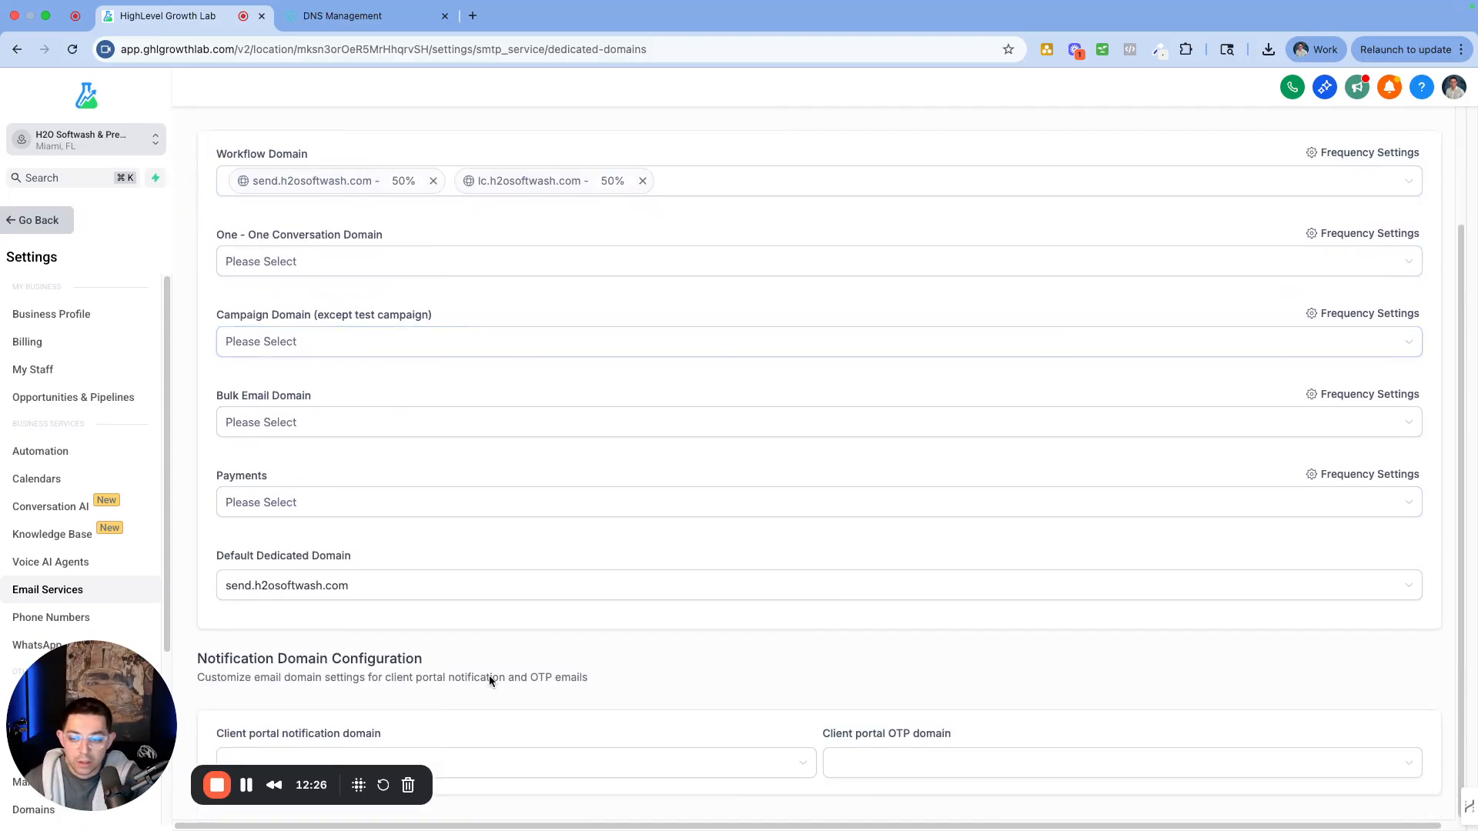
scroll(465, 561, up, 3)
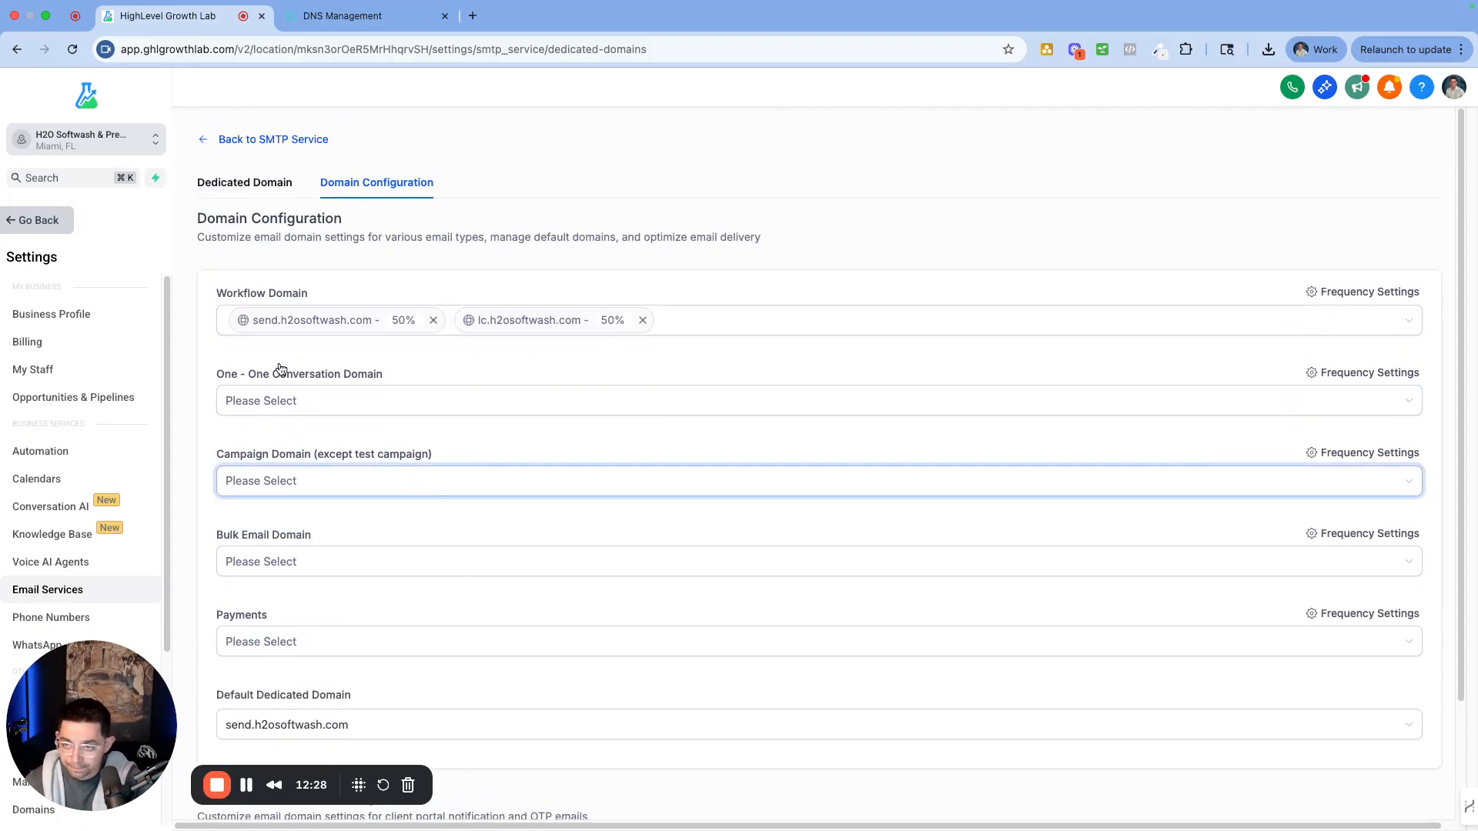
click(241, 185)
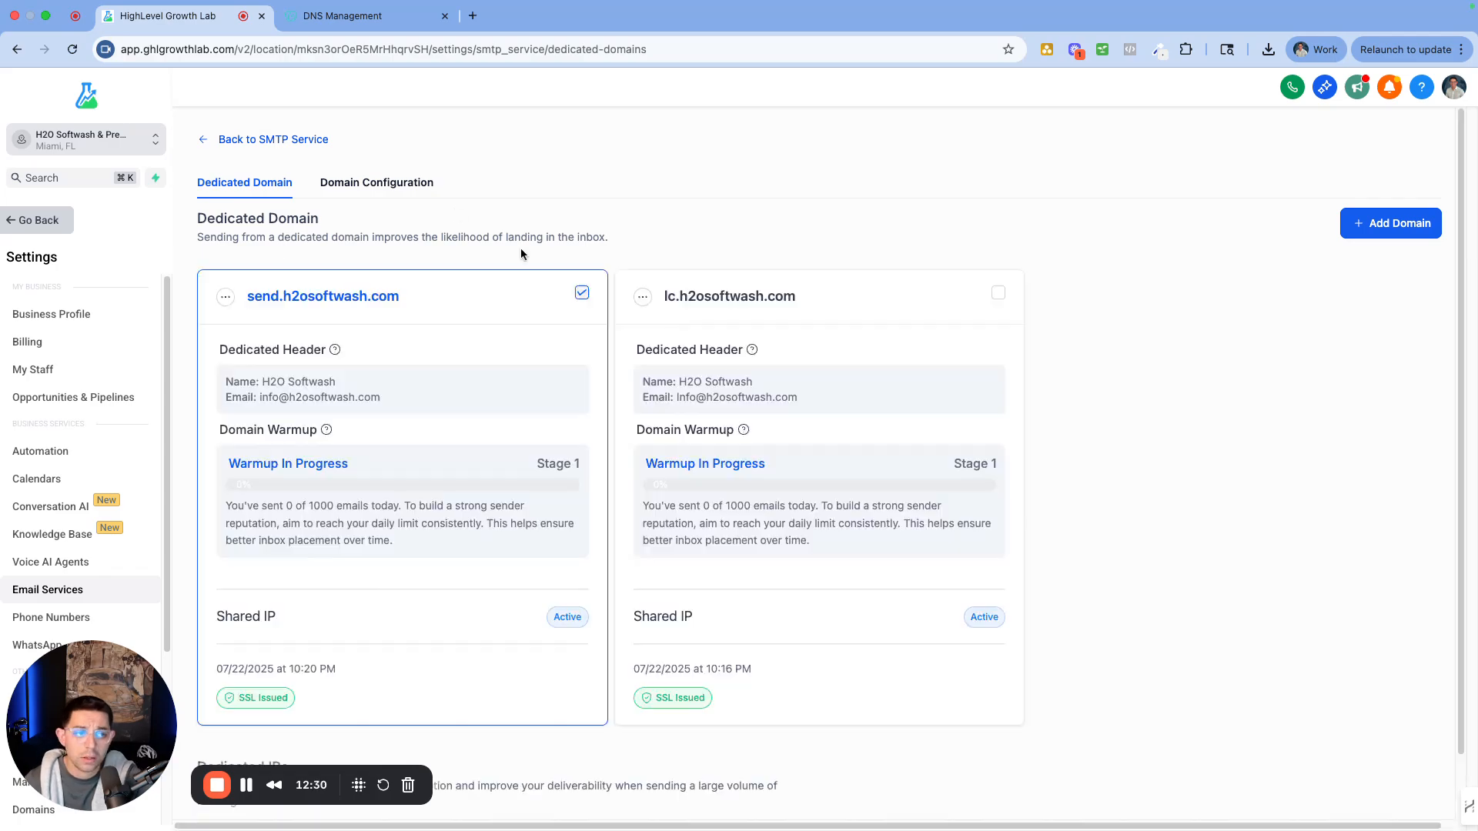
Check click and open tracking in send.h2osoftwash.com's Domain Settings, then open its SMTP settings
click(225, 299)
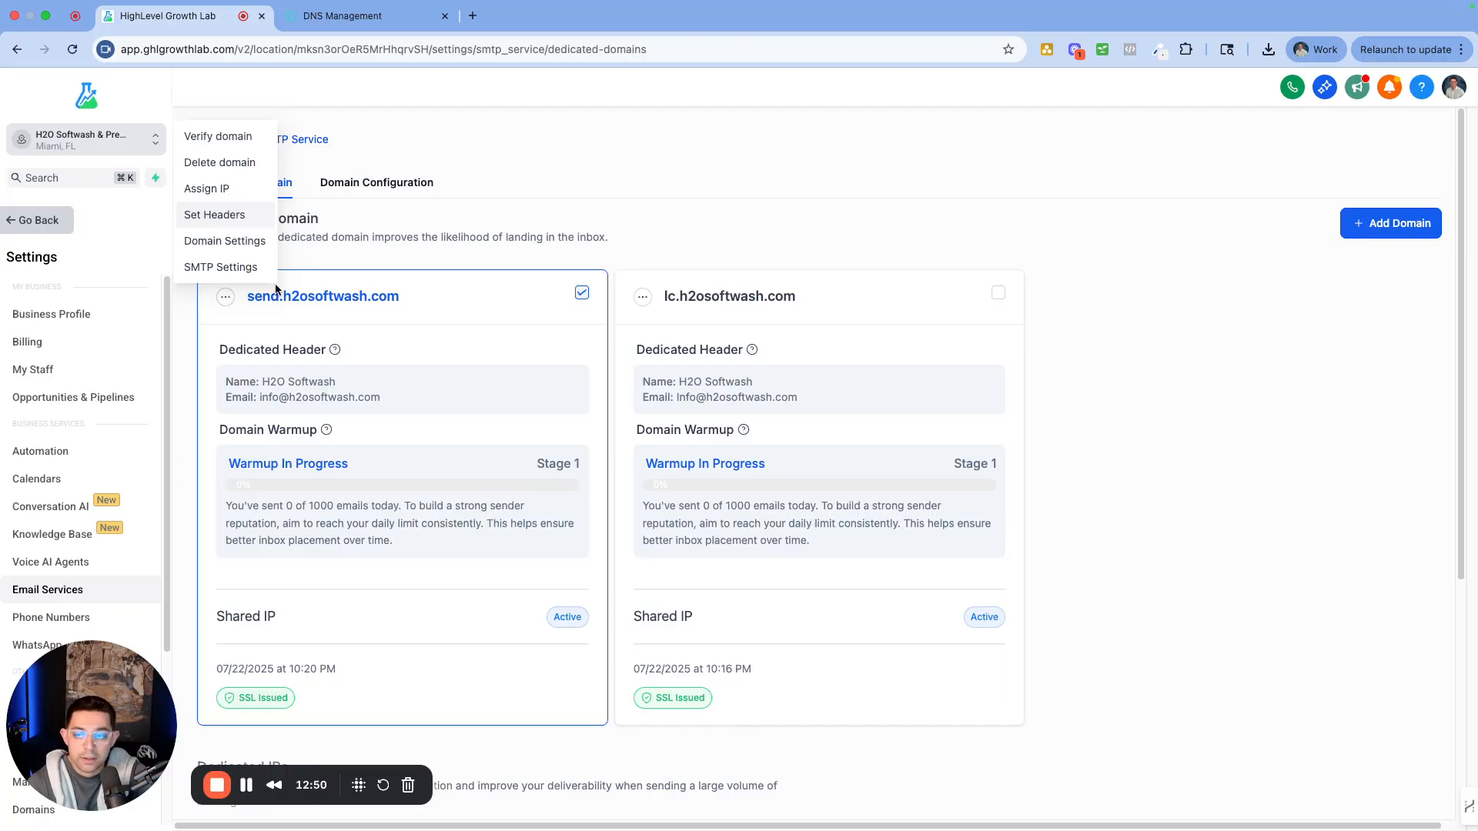
click(236, 243)
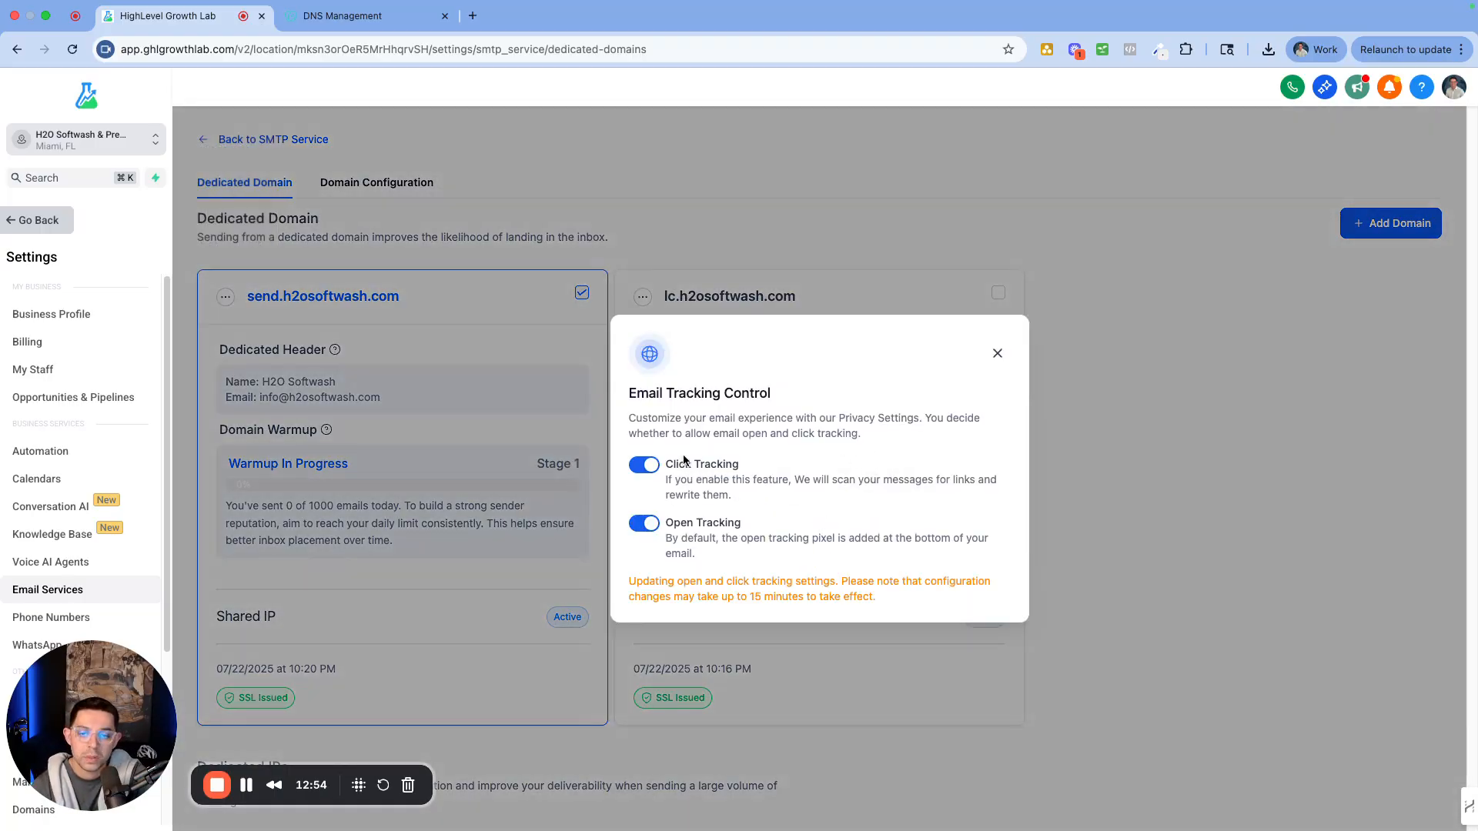
click(998, 355)
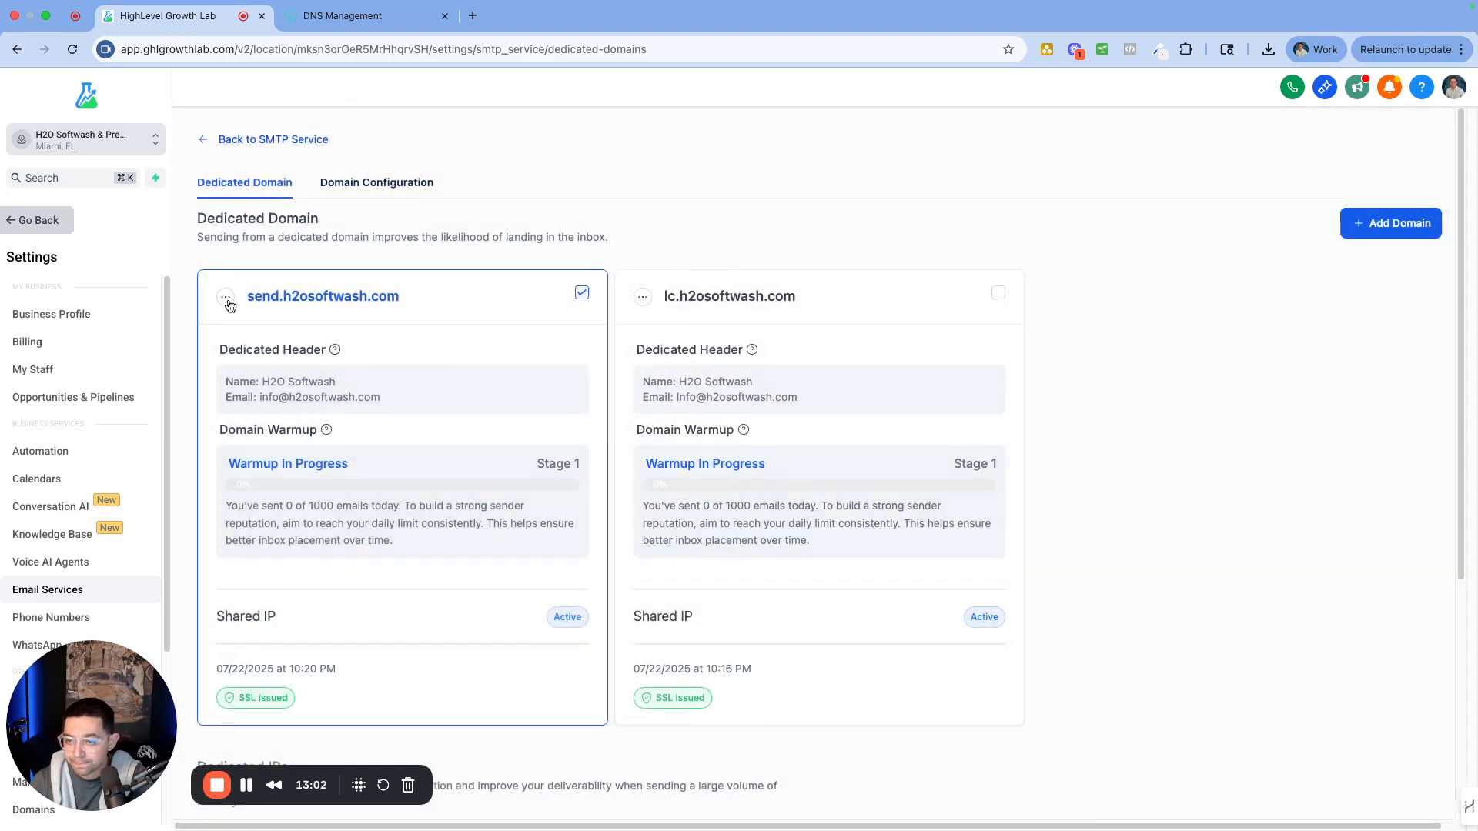
click(226, 297)
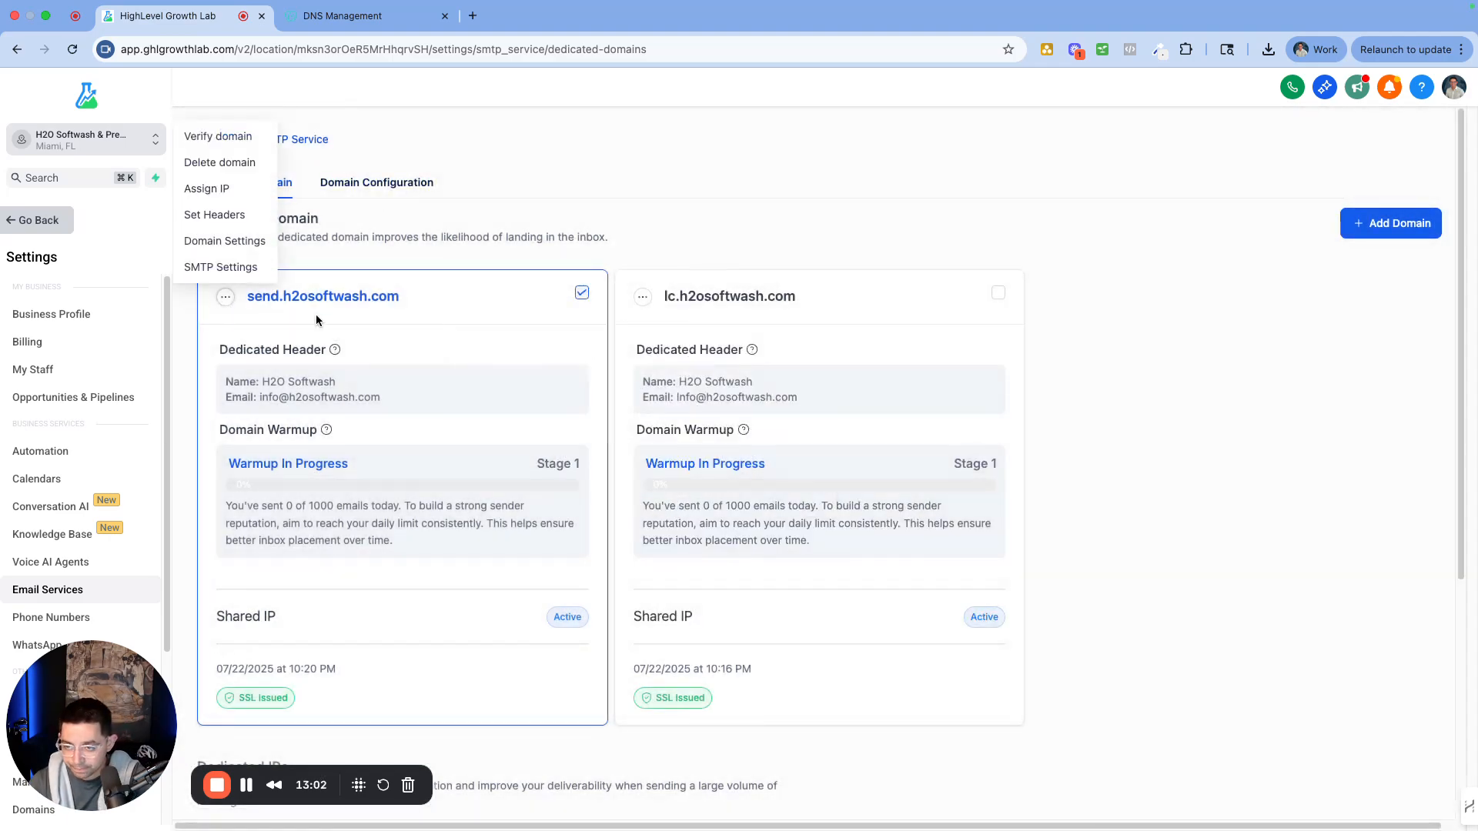
click(230, 267)
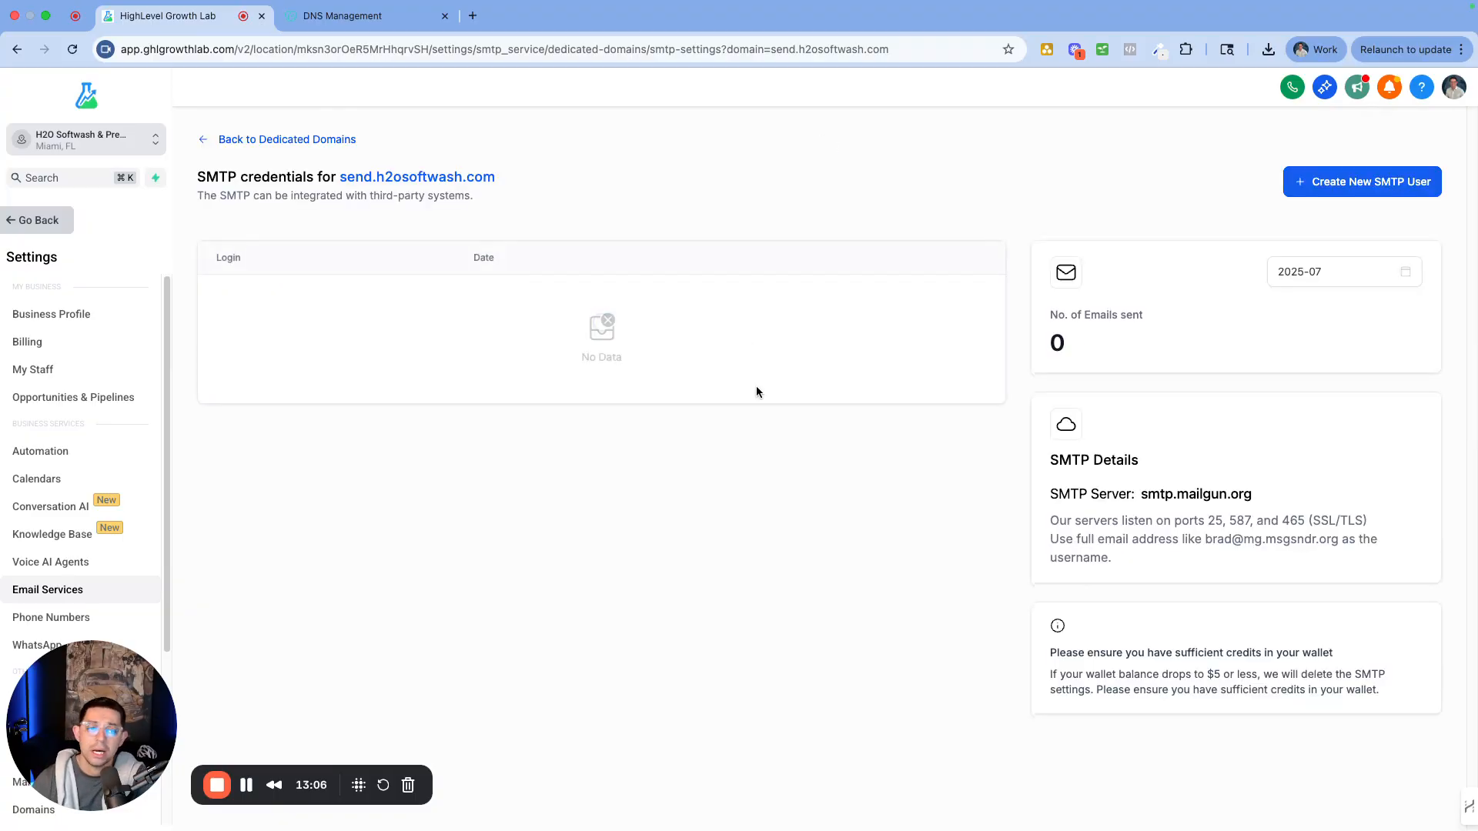
Review the smtp.mailgun.org server details, then go back to Dedicated Domains
drag(1050, 456, 1291, 577)
click(1295, 483)
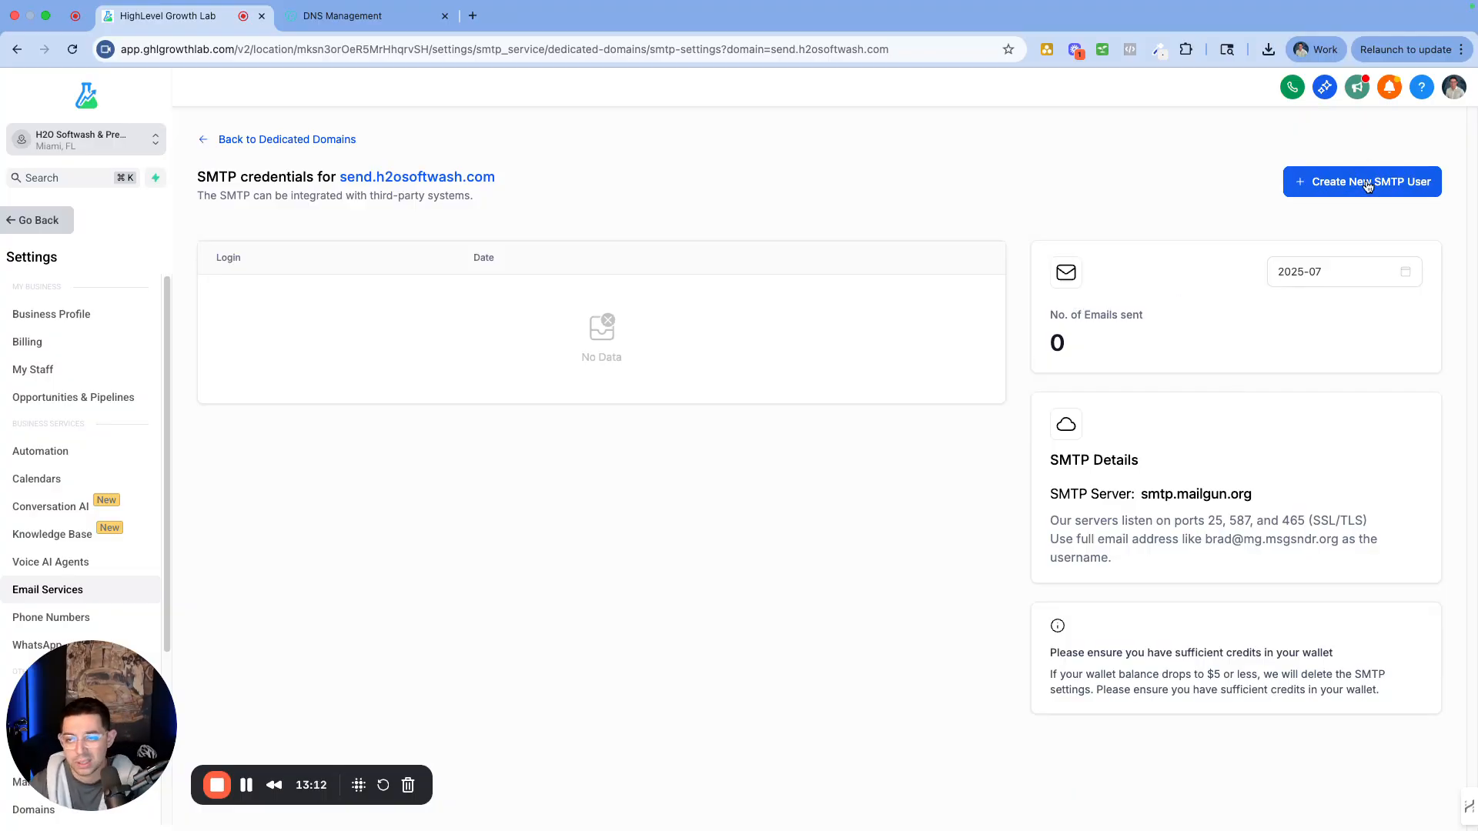
click(288, 139)
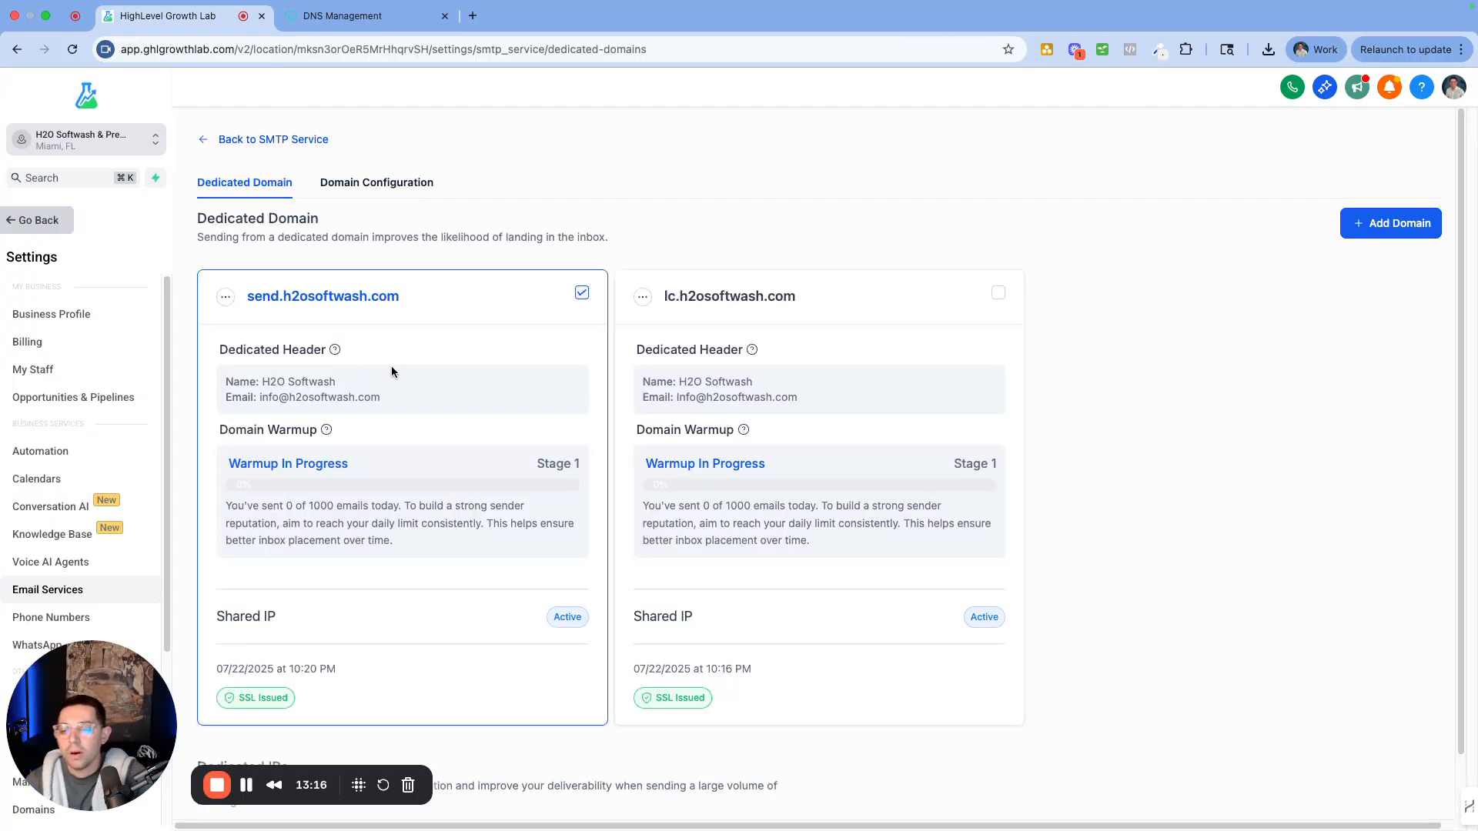